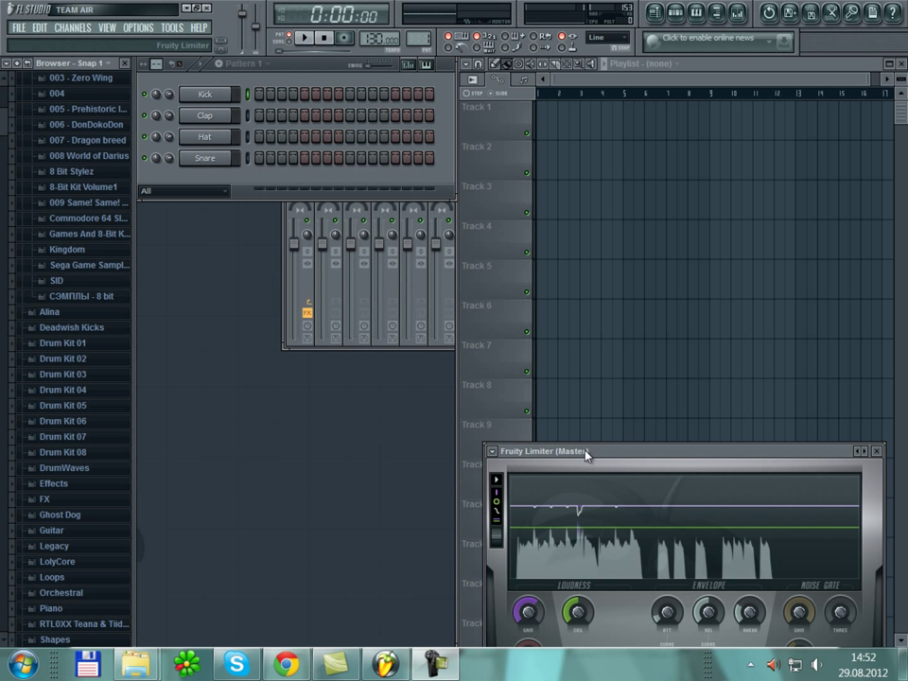
# - Add a SIDizer_v1.2 instrument channel and reposition its plugin window
pyautogui.click(84, 31)
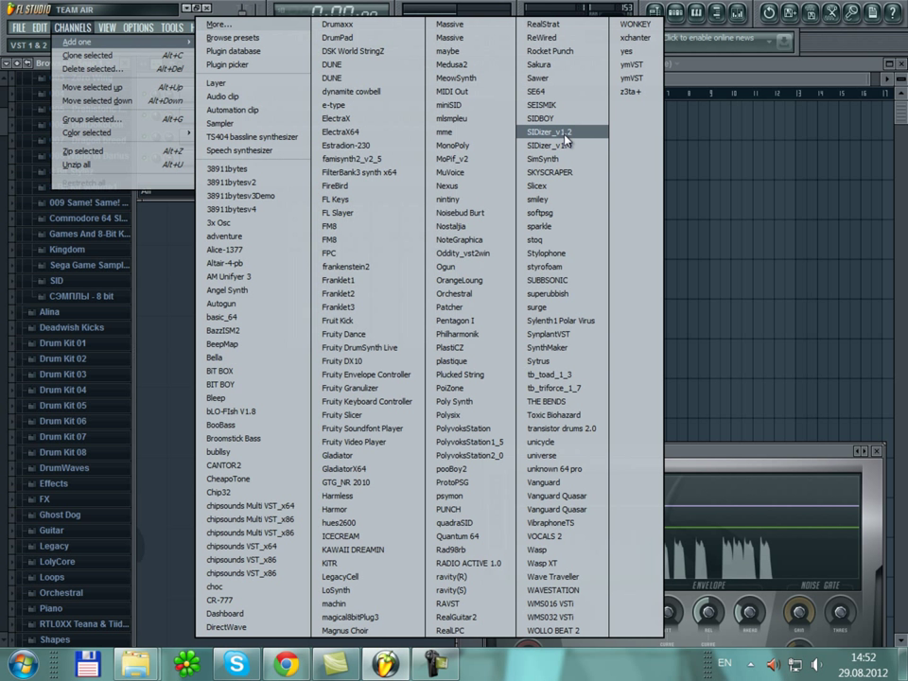
pyautogui.click(565, 133)
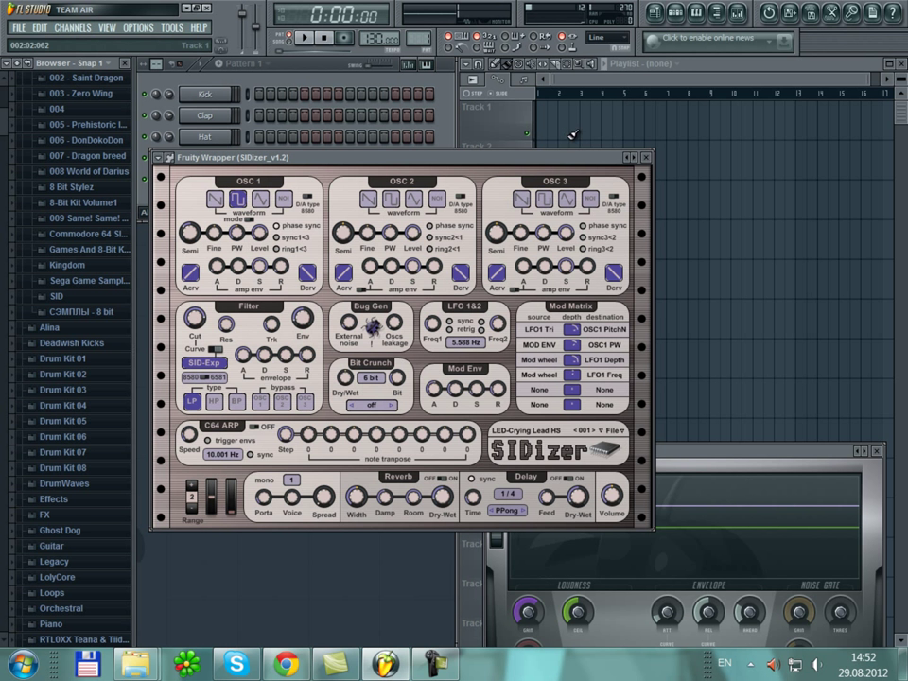
pyautogui.moveTo(553, 163); pyautogui.dragTo(541, 174)
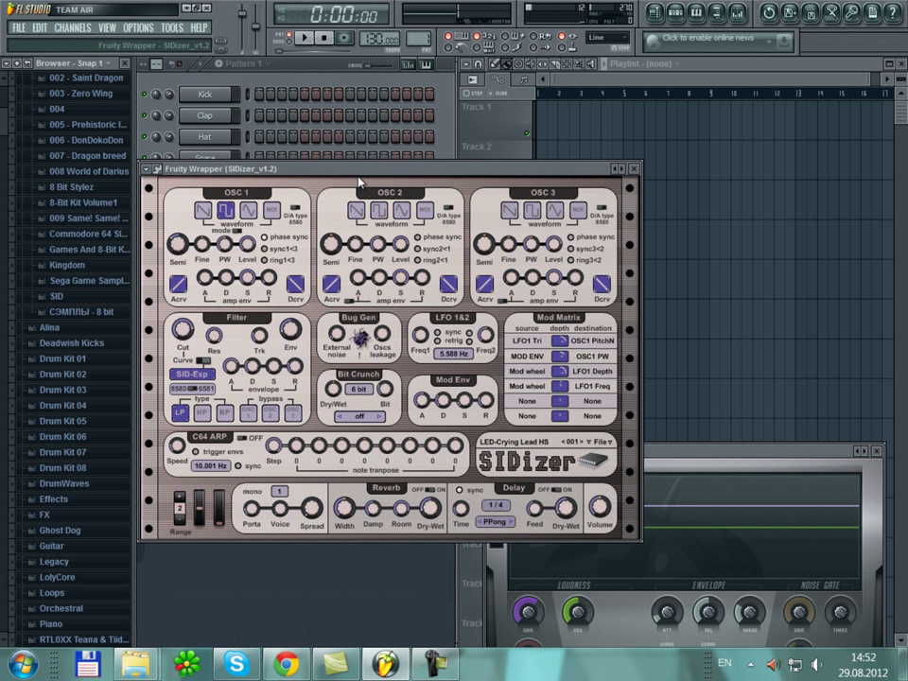
# - Load the PU preset into the SIDizer and play a C5 test note
pyautogui.click(148, 170)
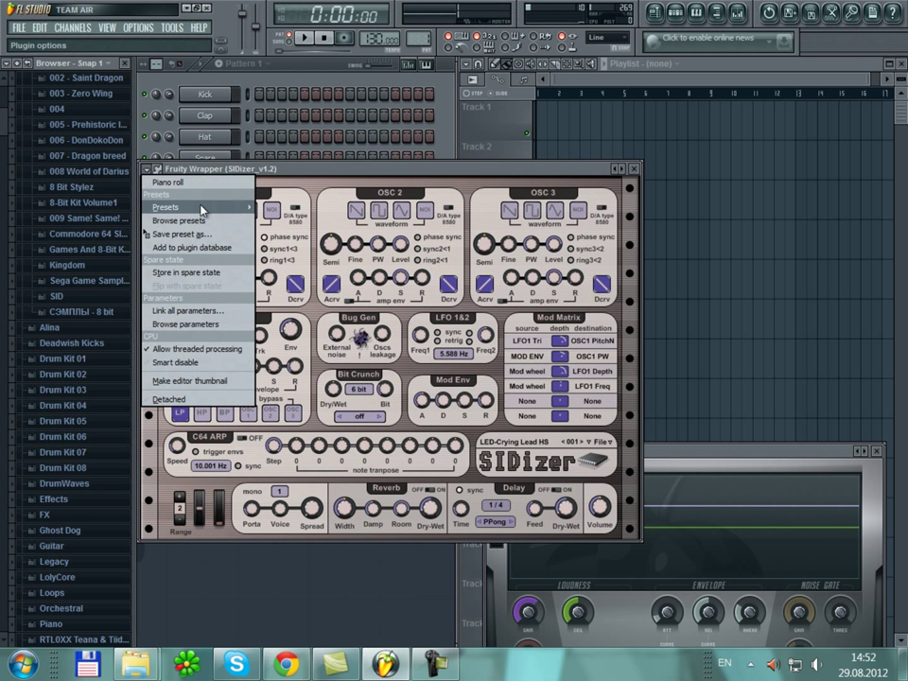
pyautogui.moveTo(204, 206)
pyautogui.click(484, 171)
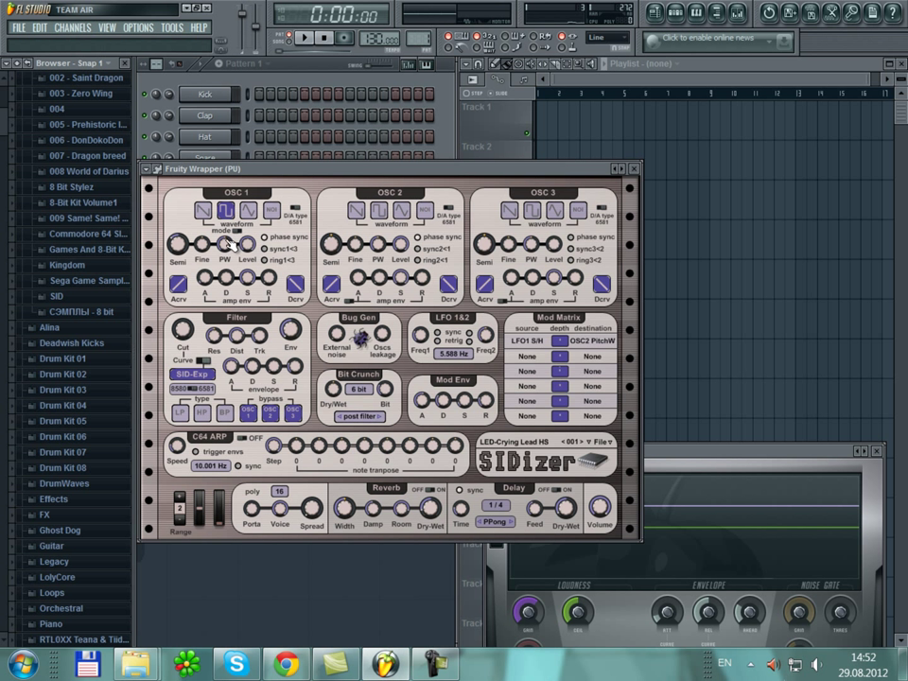
pyautogui.press('q')
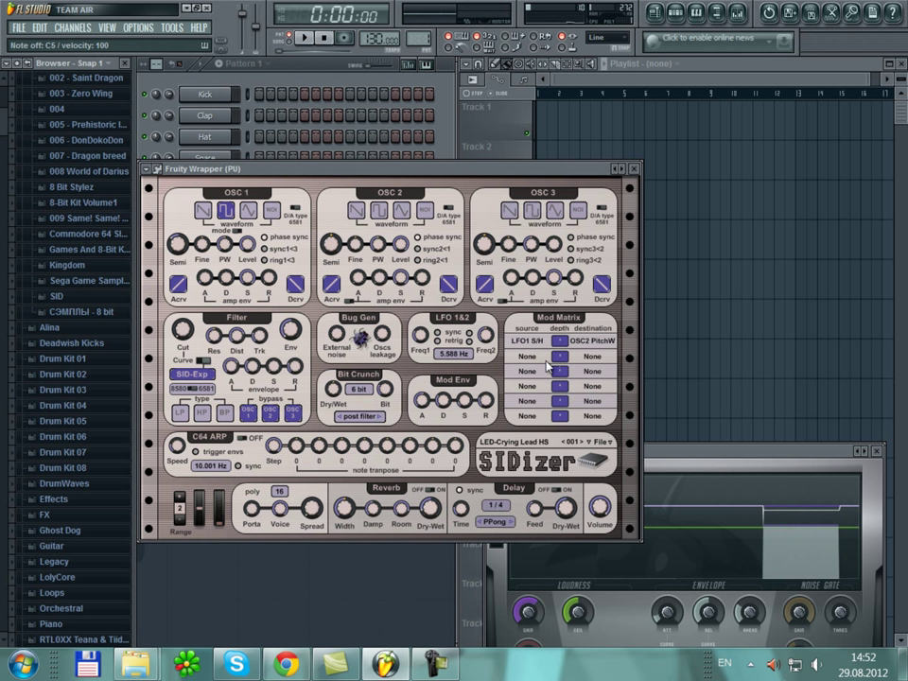
# - Bring up the mixer's Master track and open its Fruity Limiter, placing the limiter window so its knobs are fully visible
pyautogui.click(877, 451)
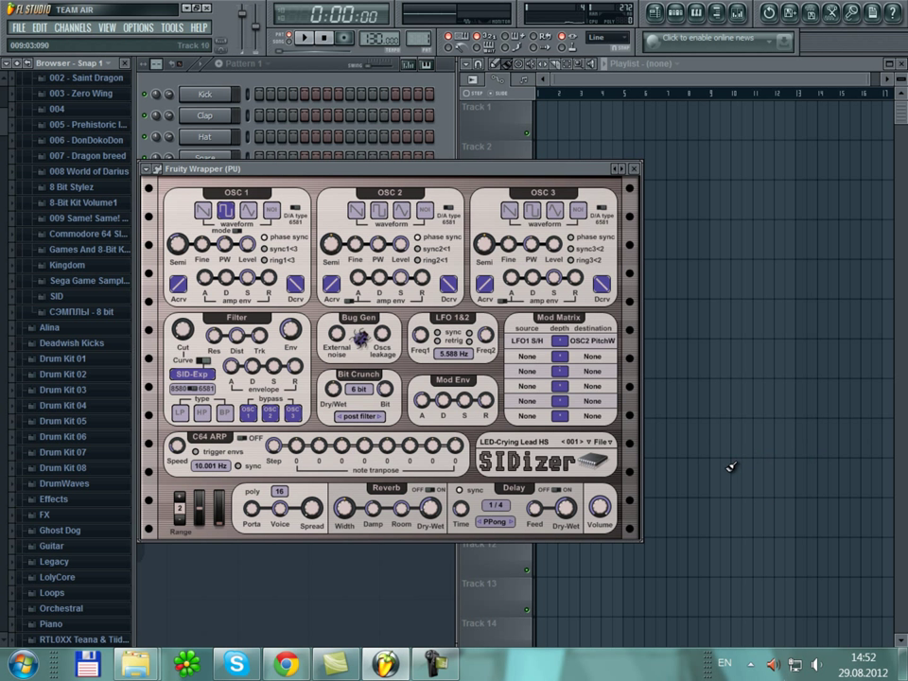
pyautogui.click(739, 14)
pyautogui.click(308, 180)
pyautogui.click(804, 230)
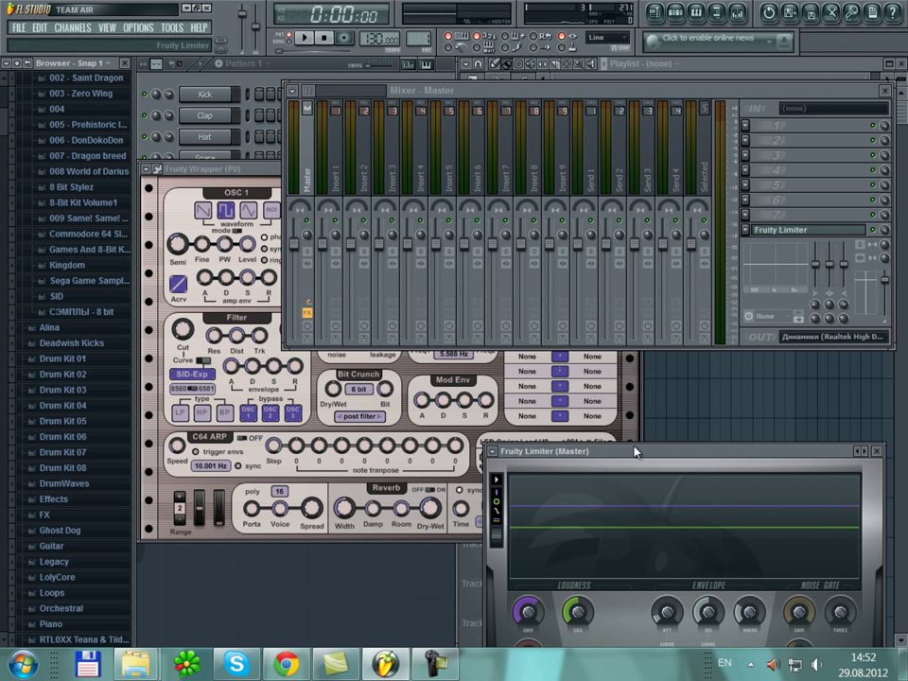
pyautogui.moveTo(633, 452); pyautogui.dragTo(652, 257)
# - Adjust the Fruity Limiter's ceiling and close the limiter window
pyautogui.rightClick(590, 417)
pyautogui.click(592, 419)
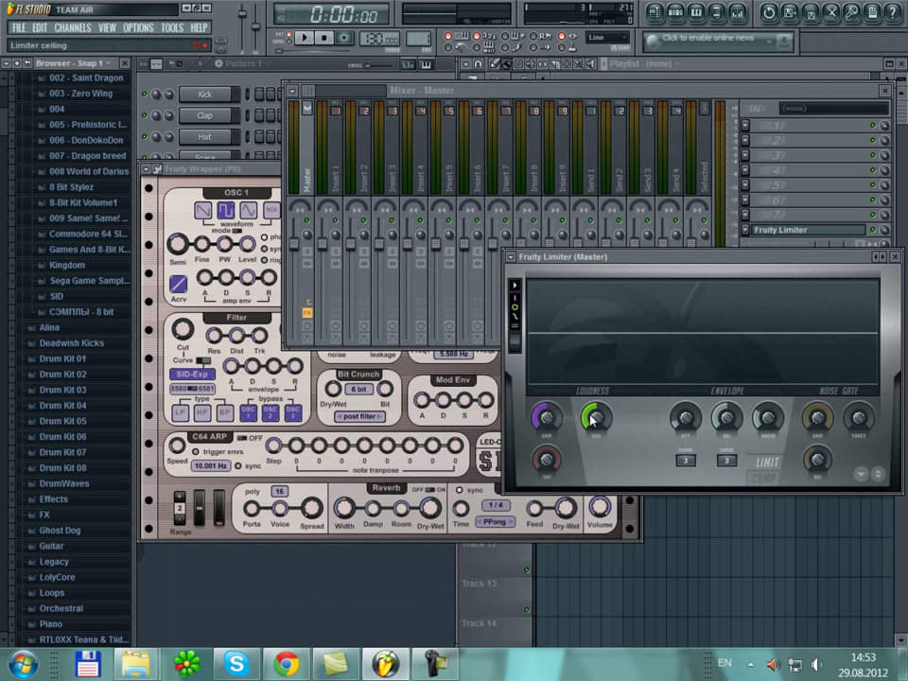
pyautogui.rightClick(590, 416)
pyautogui.click(595, 422)
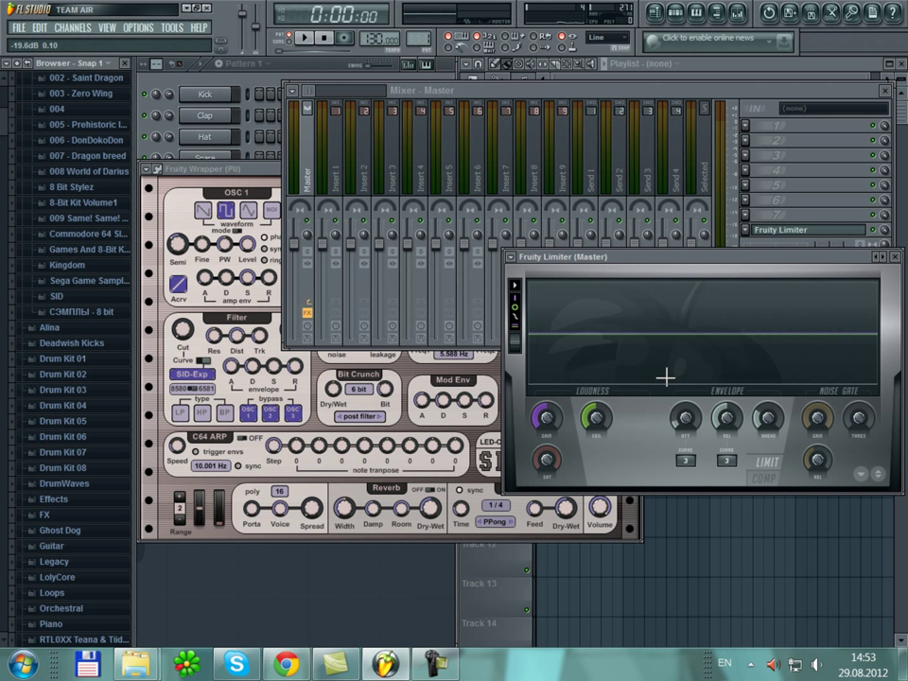
pyautogui.click(894, 256)
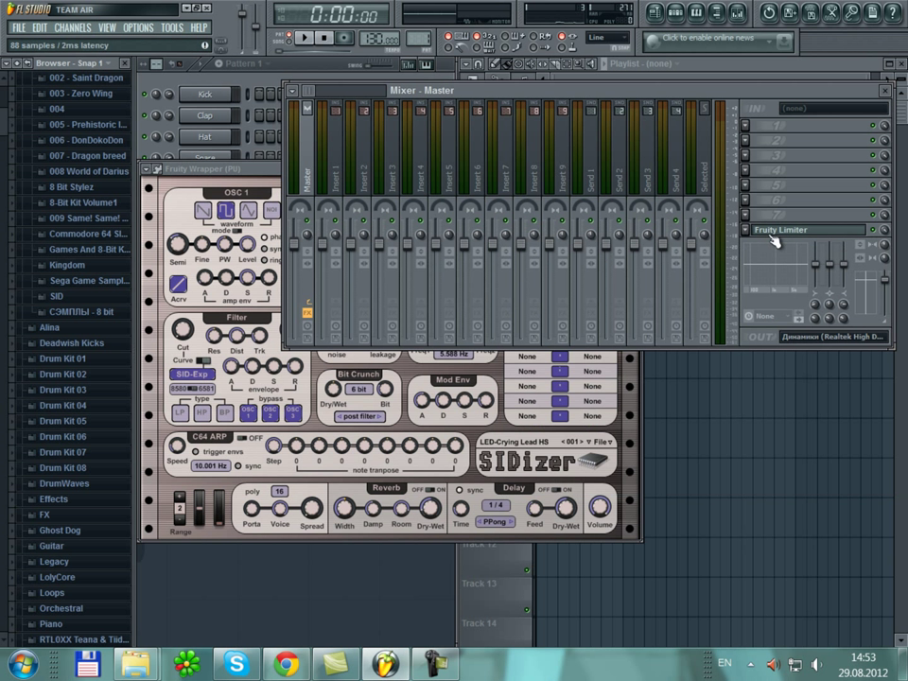
# - Add Wave Candy to the Master track's effects and move its oscilloscope display clear of the mixer
pyautogui.click(748, 228)
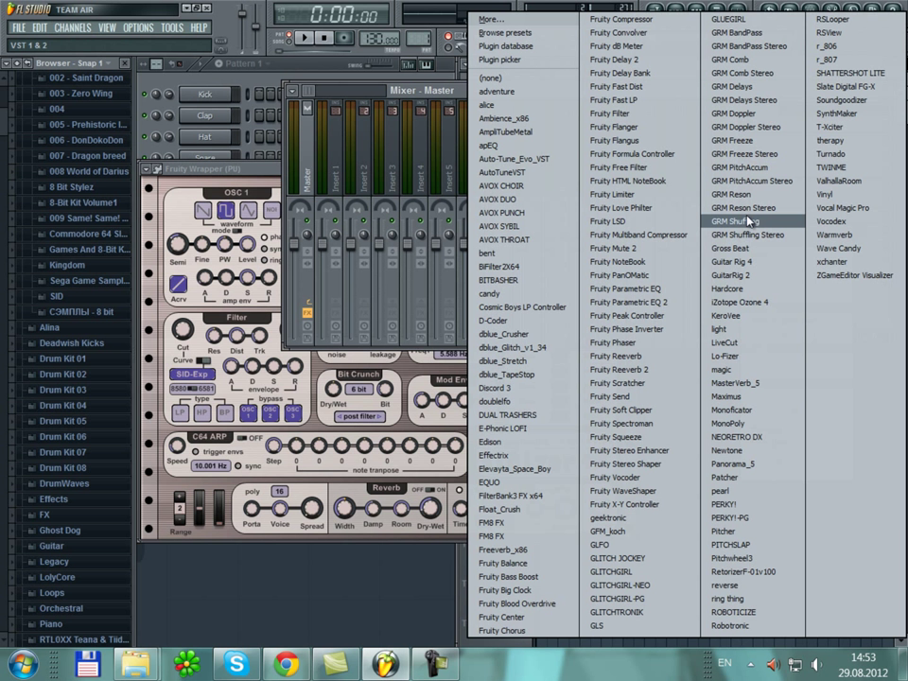
pyautogui.click(846, 249)
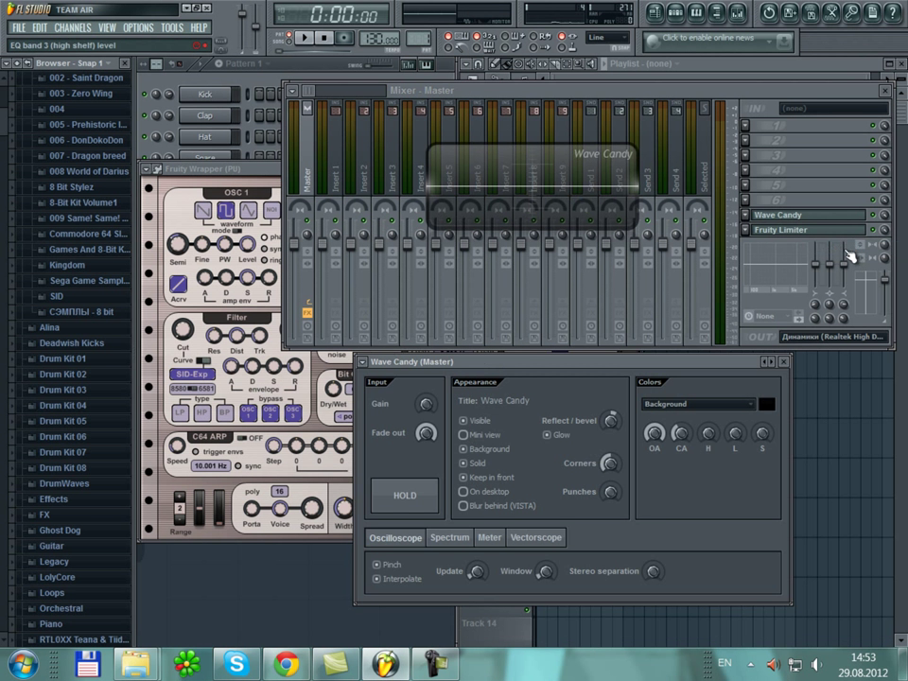
pyautogui.moveTo(559, 204); pyautogui.dragTo(794, 488)
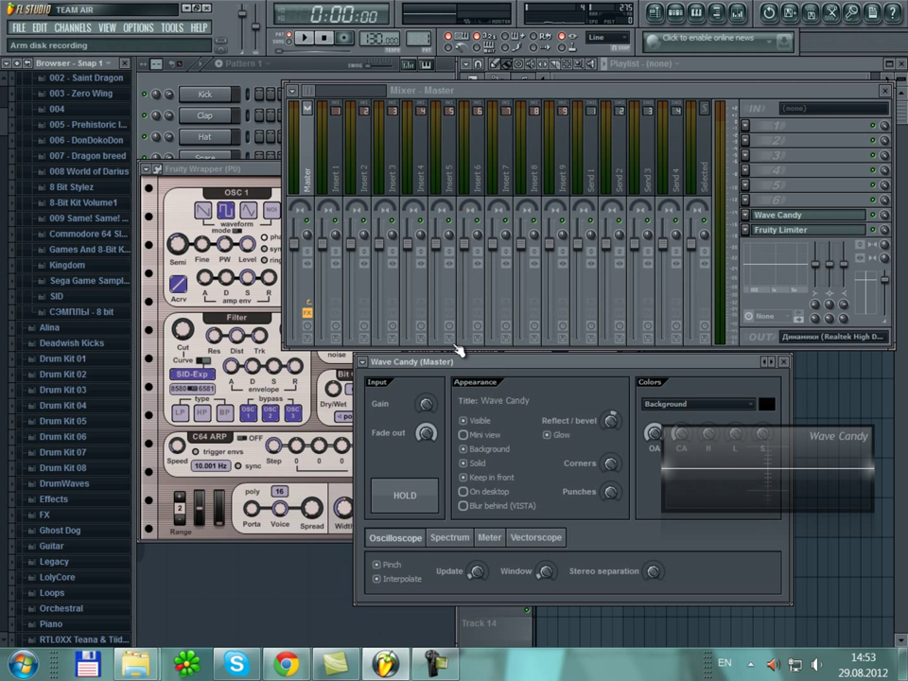
# - Play test notes through the oscilloscope while trying a different Wave Candy input gain
pyautogui.press('q')
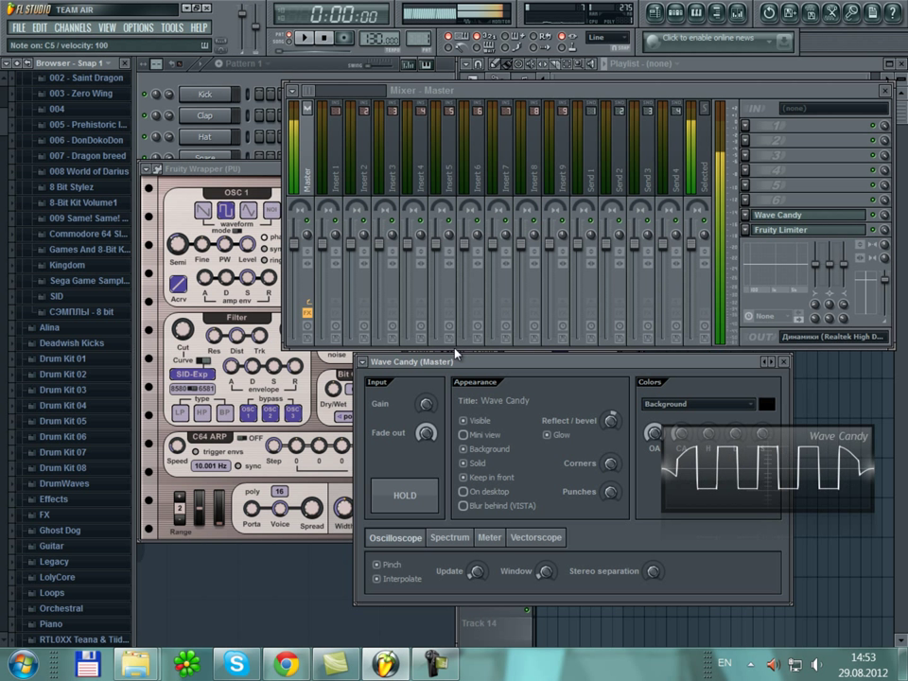
pyautogui.press('q')
pyautogui.moveTo(427, 408); pyautogui.dragTo(442, 477)
pyautogui.press('z')
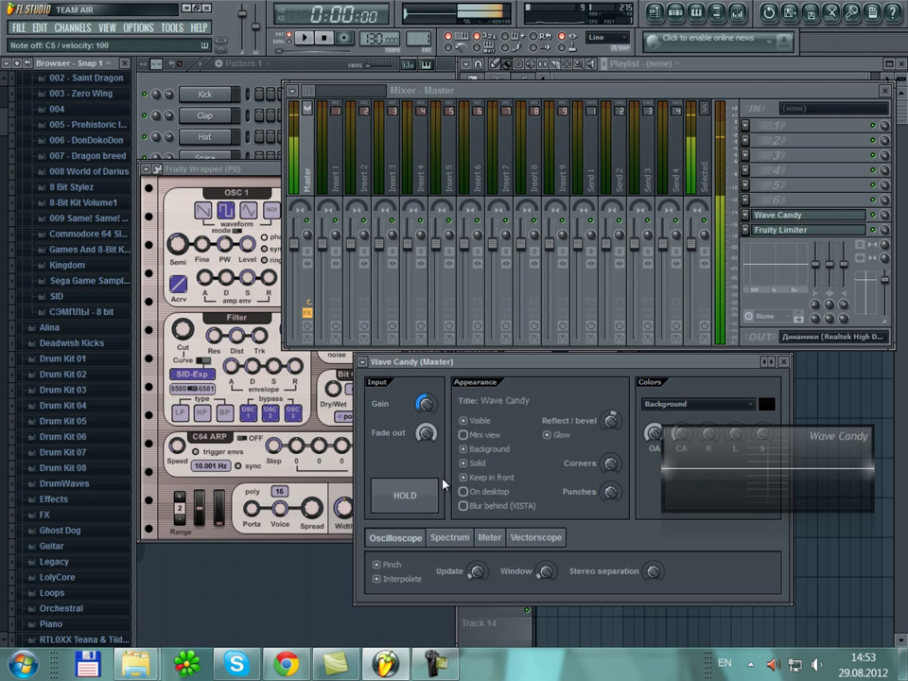
pyautogui.press('q')
pyautogui.press('e')
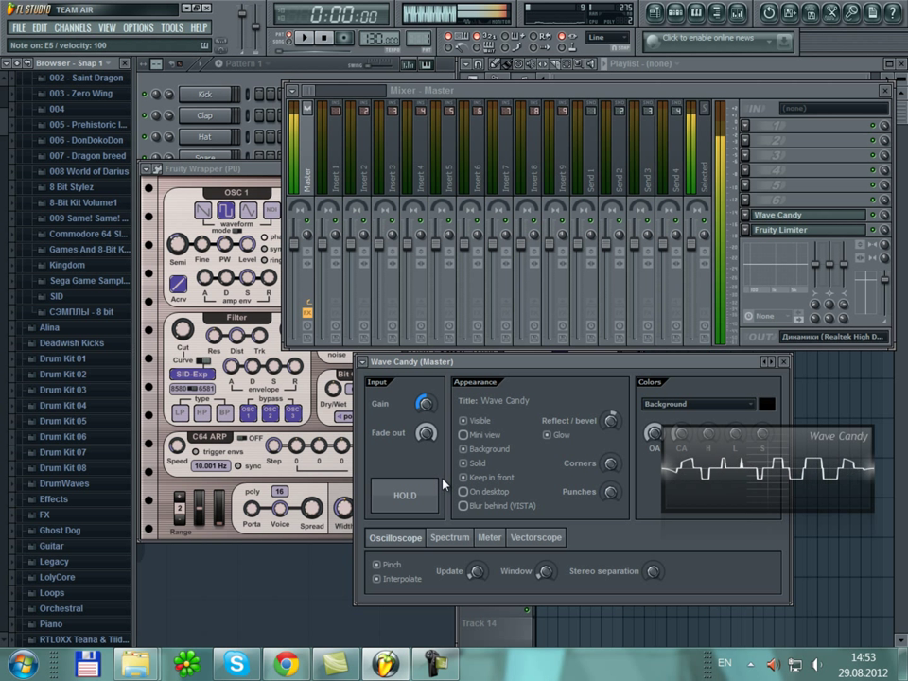
pyautogui.press('z')
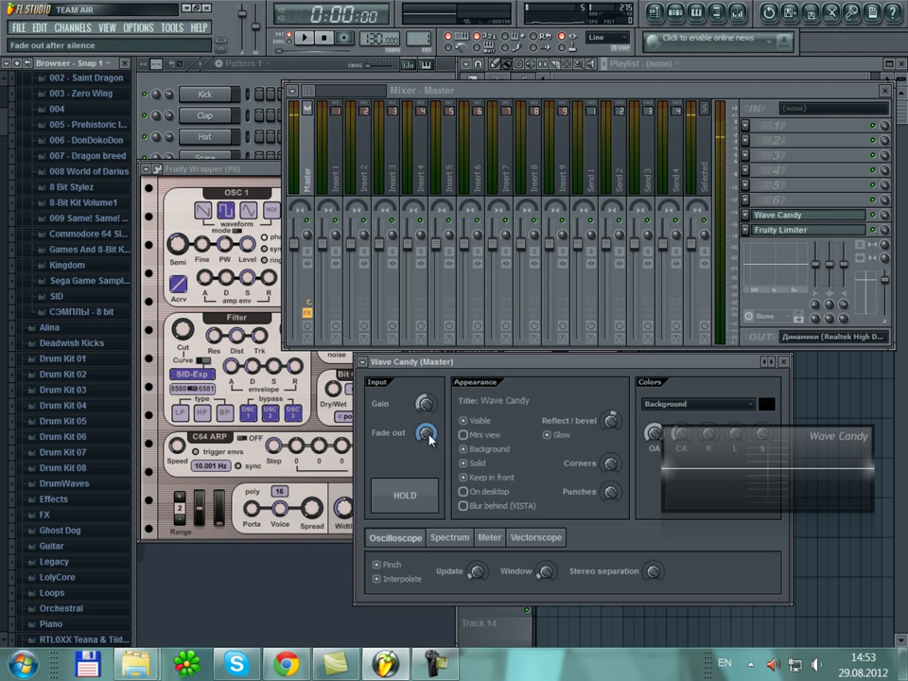
# - Try different Wave Candy fade-out times, including 5000 ms, while playing test notes
pyautogui.moveTo(429, 434); pyautogui.dragTo(428, 440)
pyautogui.press('z')
pyautogui.moveTo(431, 539); pyautogui.dragTo(440, 477)
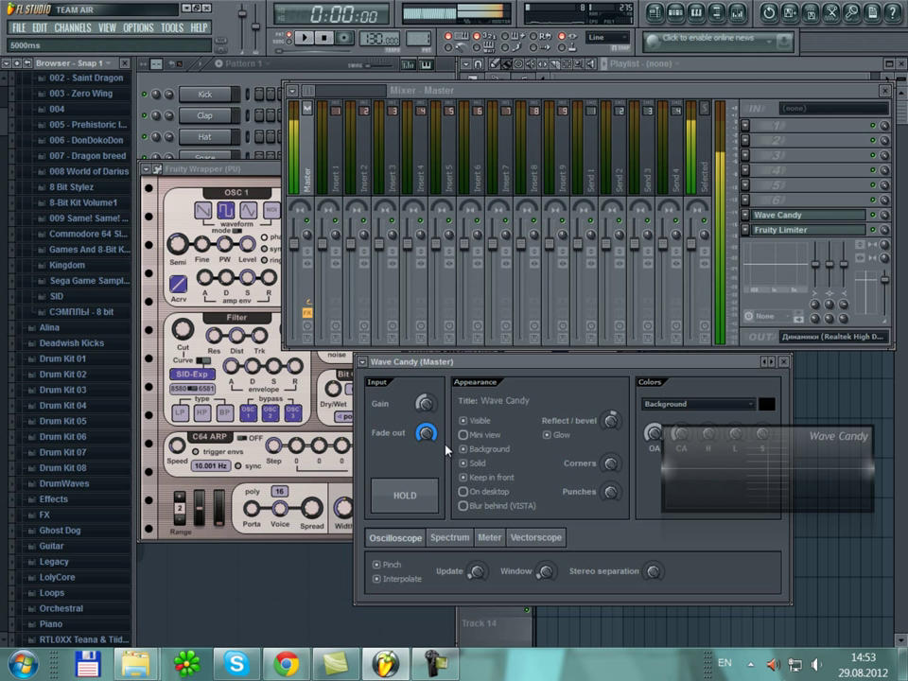
pyautogui.moveTo(441, 573); pyautogui.dragTo(430, 439)
pyautogui.press('z')
pyautogui.press('z')
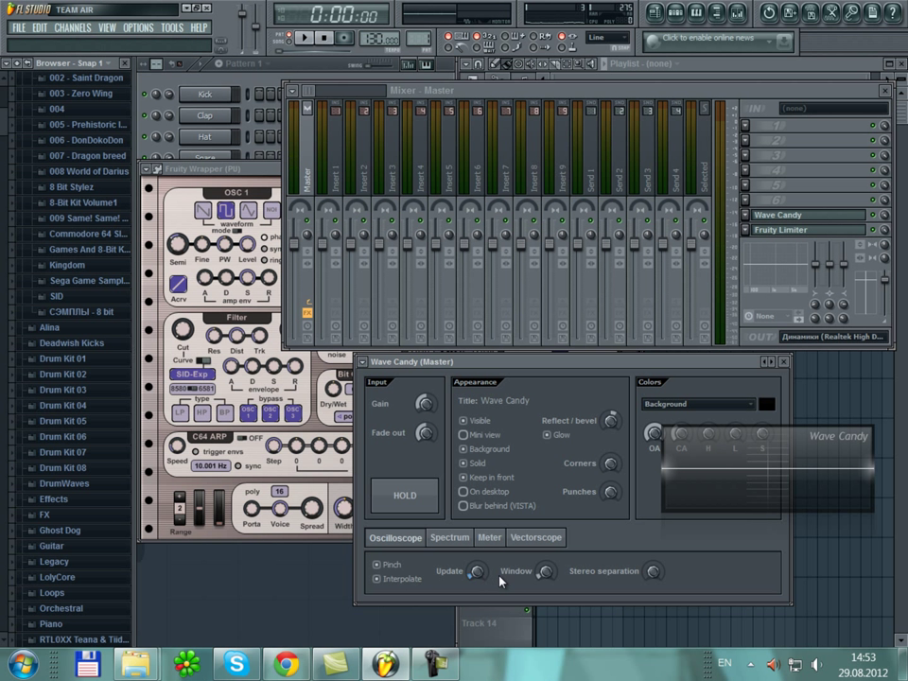
# - Toggle the oscilloscope's Pinch option, close the Wave Candy settings and place the waveform display below the synth window
pyautogui.click(384, 566)
pyautogui.click(790, 360)
pyautogui.moveTo(729, 442); pyautogui.dragTo(695, 561)
pyautogui.moveTo(742, 585); pyautogui.dragTo(225, 597)
# - Reopen the PU channel's synth, dismiss its channel settings and place the synth window clear of the channel names
pyautogui.moveTo(249, 174); pyautogui.dragTo(271, 167)
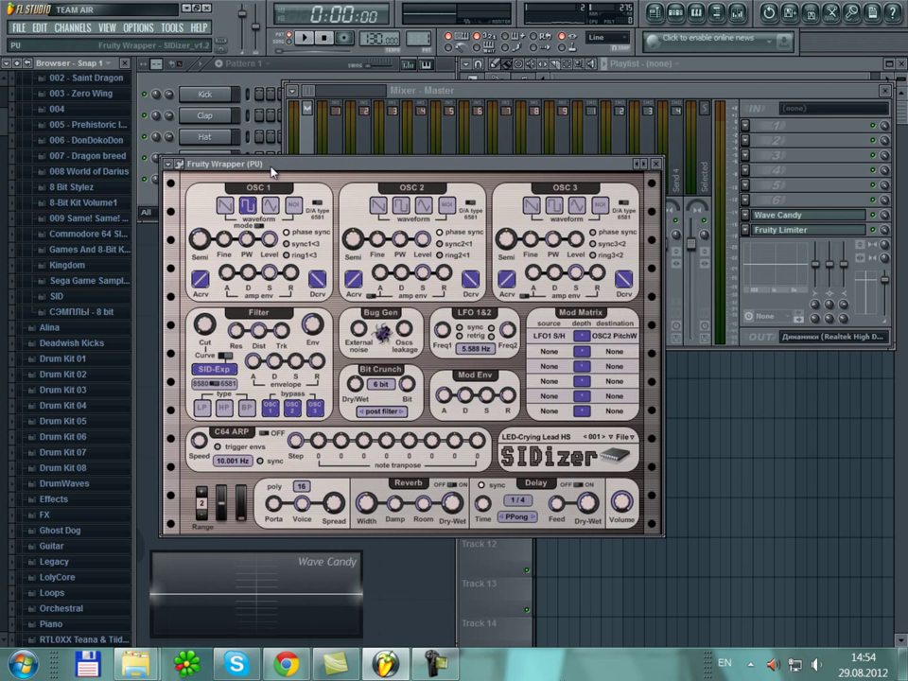
pyautogui.click(662, 167)
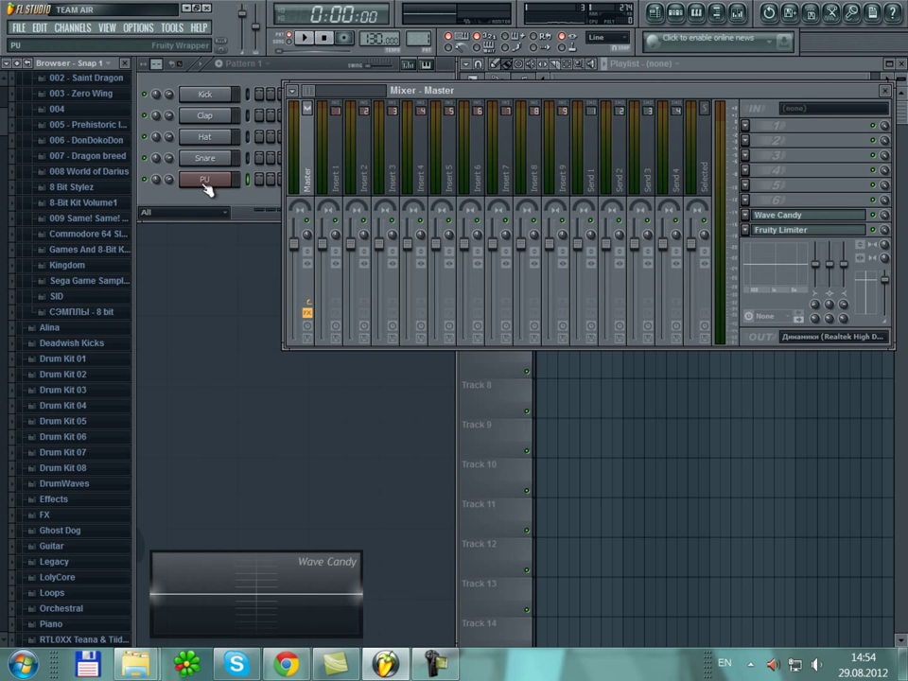
pyautogui.click(208, 184)
pyautogui.moveTo(852, 121); pyautogui.dragTo(593, 338)
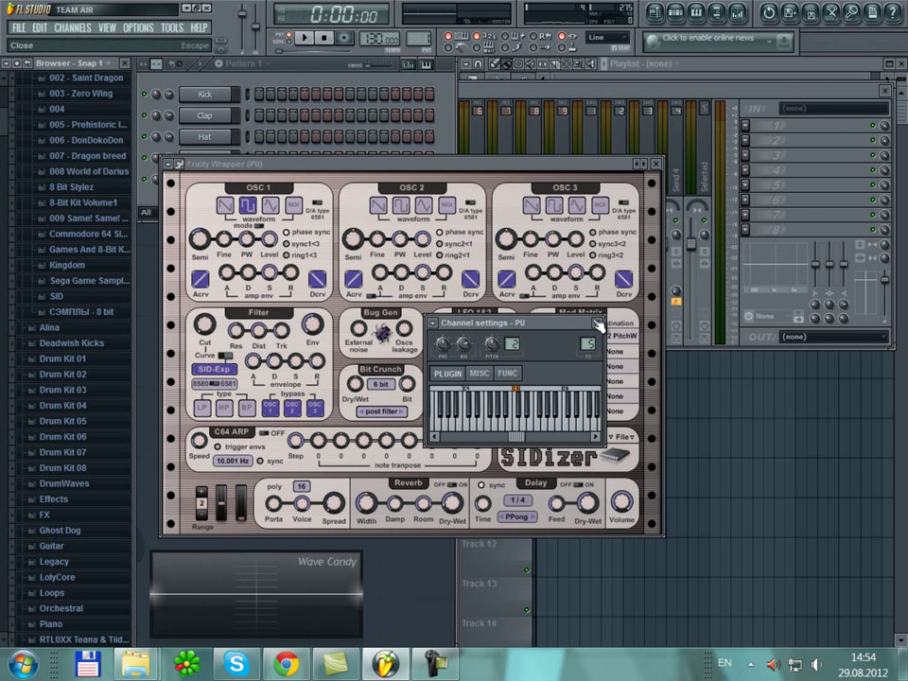
pyautogui.click(602, 328)
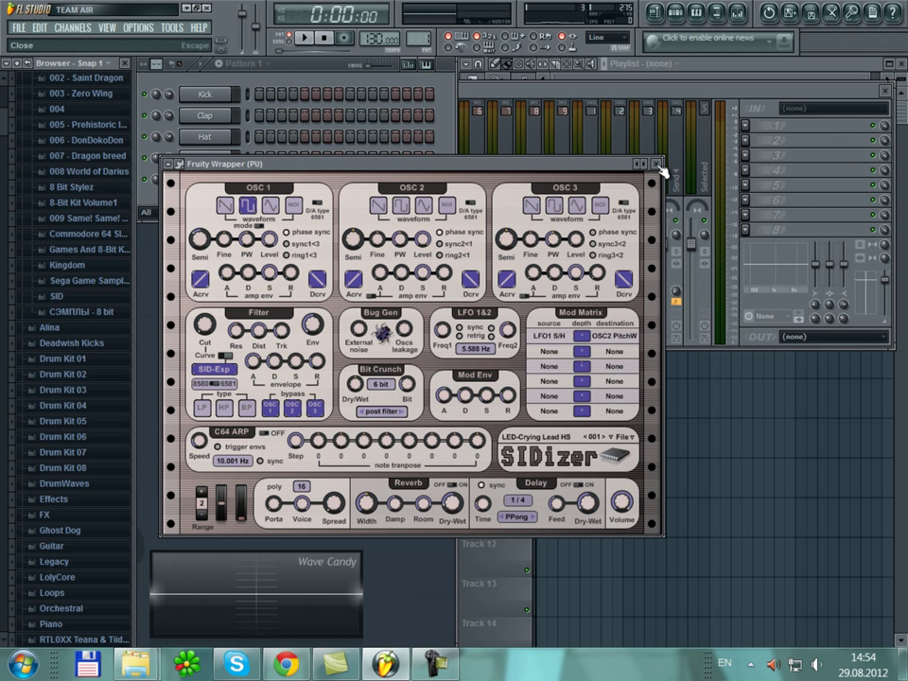
pyautogui.click(498, 130)
pyautogui.click(203, 181)
pyautogui.moveTo(269, 176); pyautogui.dragTo(405, 188)
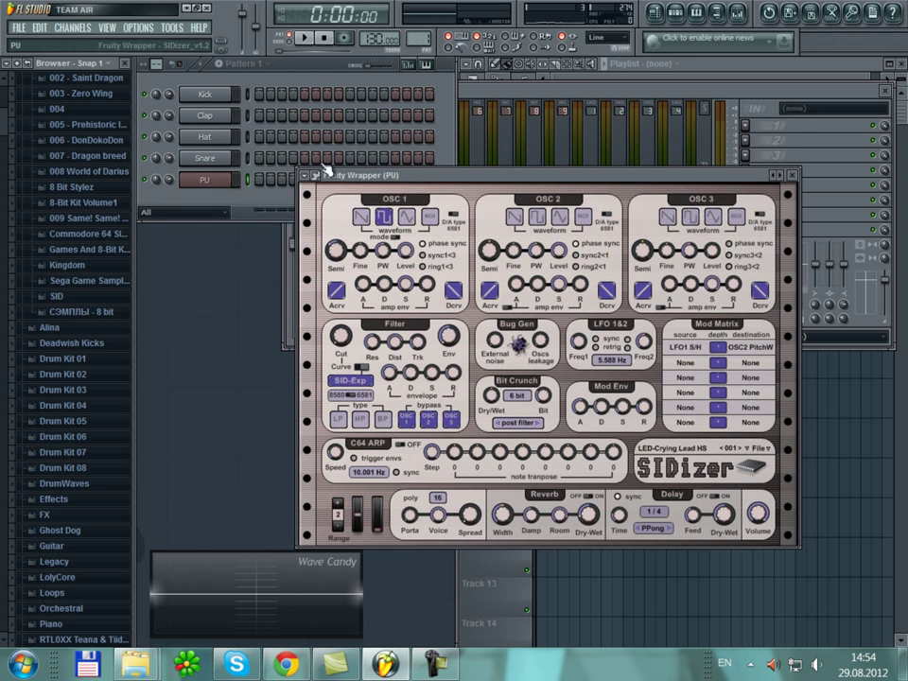
# - Clone the PU channel and place the clone's synth window beside the channel names
pyautogui.rightClick(227, 179)
pyautogui.click(255, 339)
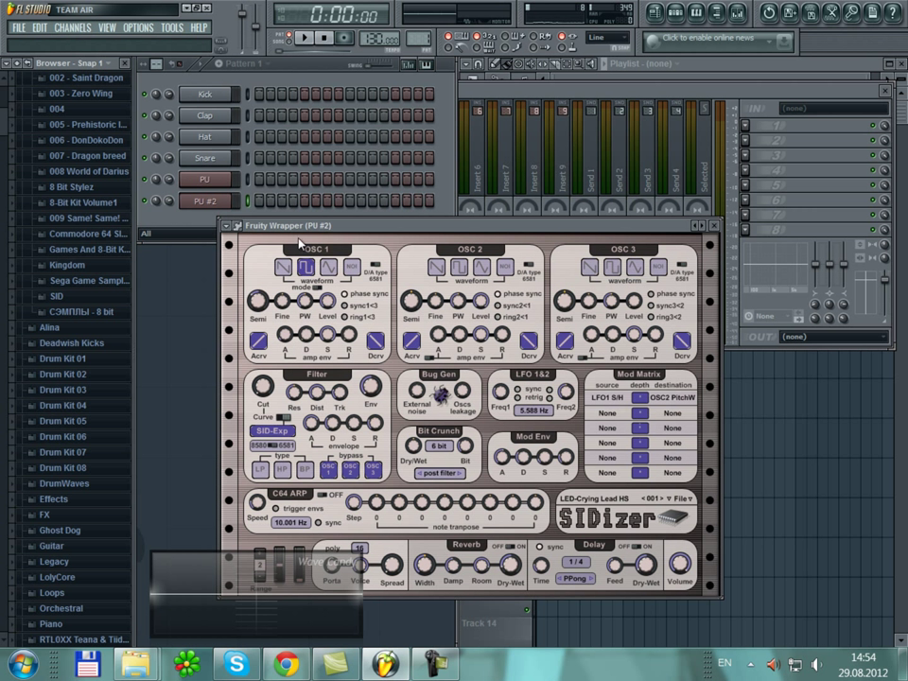
pyautogui.moveTo(284, 225); pyautogui.dragTo(365, 185)
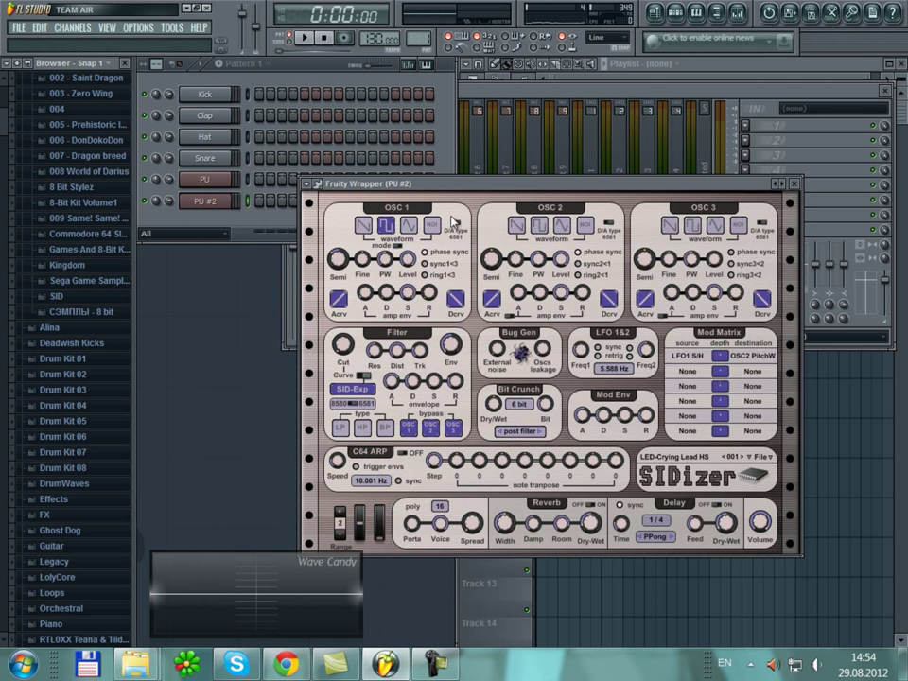
# - Set OSC 1 of PU #2 to the triangle waveform only, test it with C5 and close the synth window
pyautogui.click(410, 227)
pyautogui.click(386, 225)
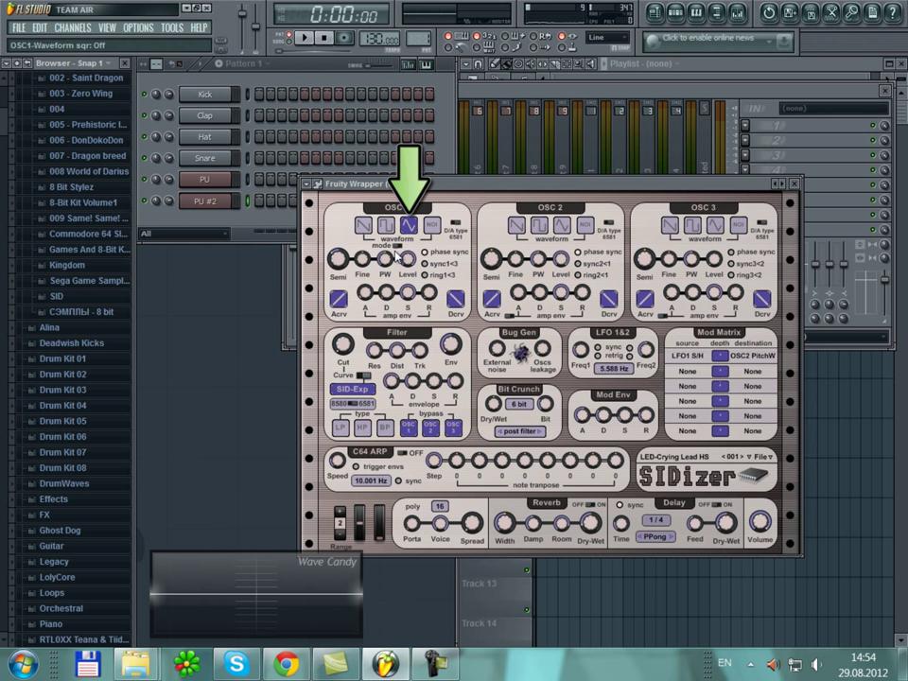
pyautogui.press('q')
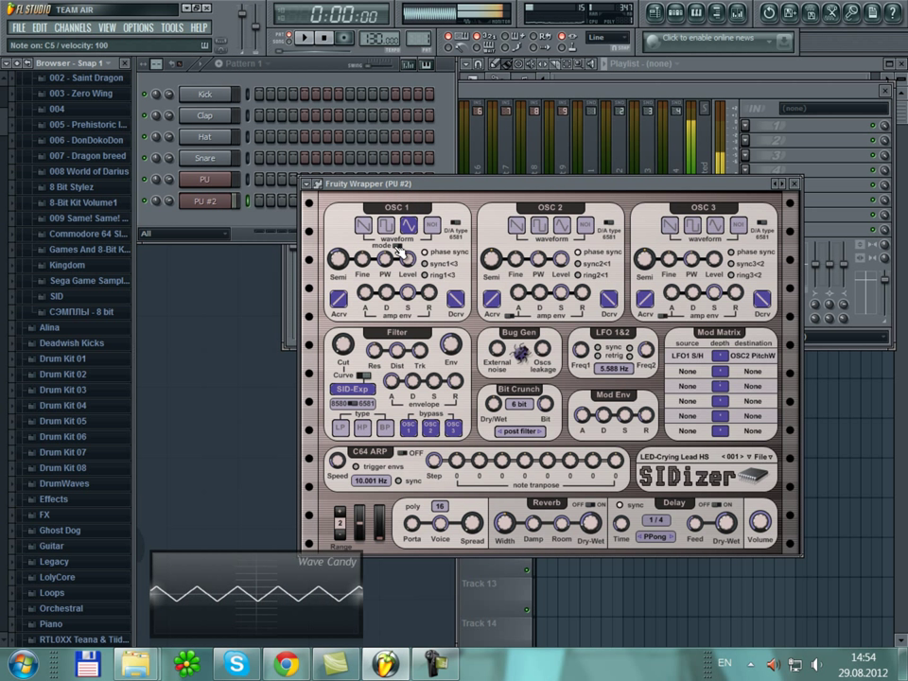
pyautogui.click(794, 183)
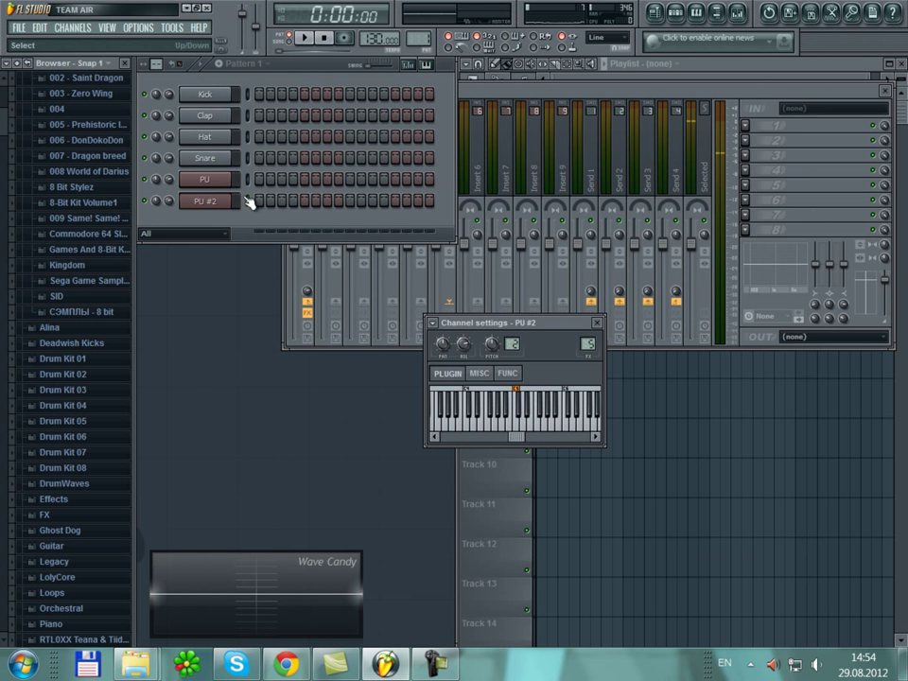
# - Play test notes on PU and PU #2 in turn to compare their sounds
pyautogui.press('z')
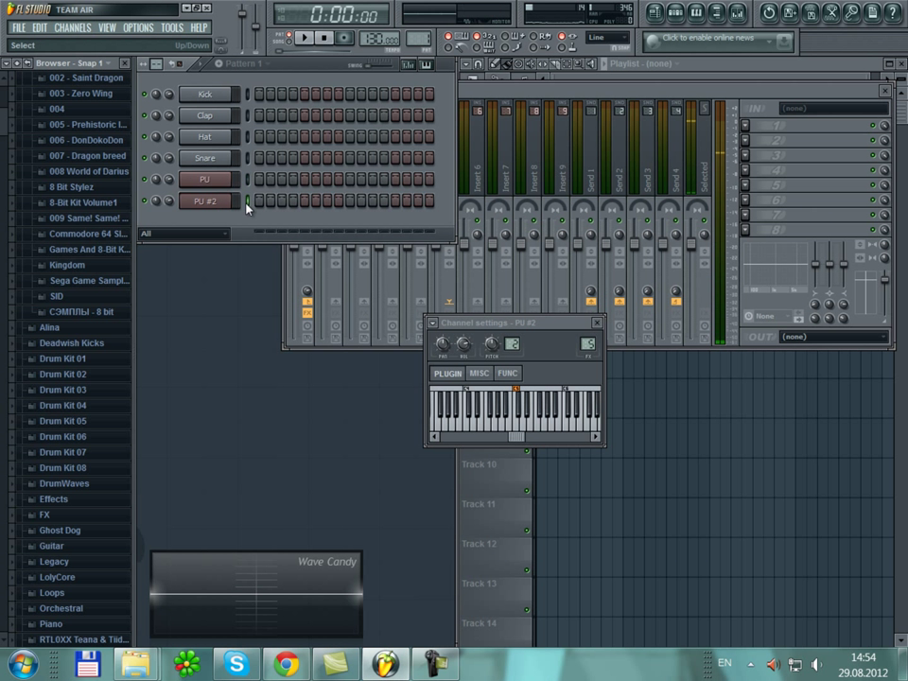
pyautogui.press('z')
pyautogui.click(247, 183)
pyautogui.click(247, 200)
pyautogui.press('z')
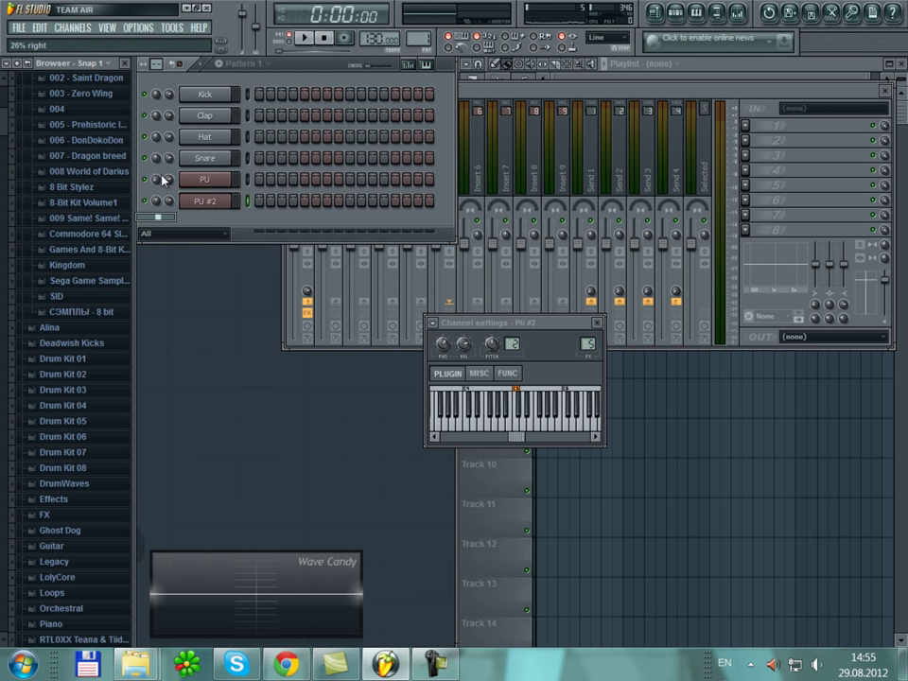
# - Pan PU to the left and PU #2 to the right, and play C5 on each channel
pyautogui.press('q')
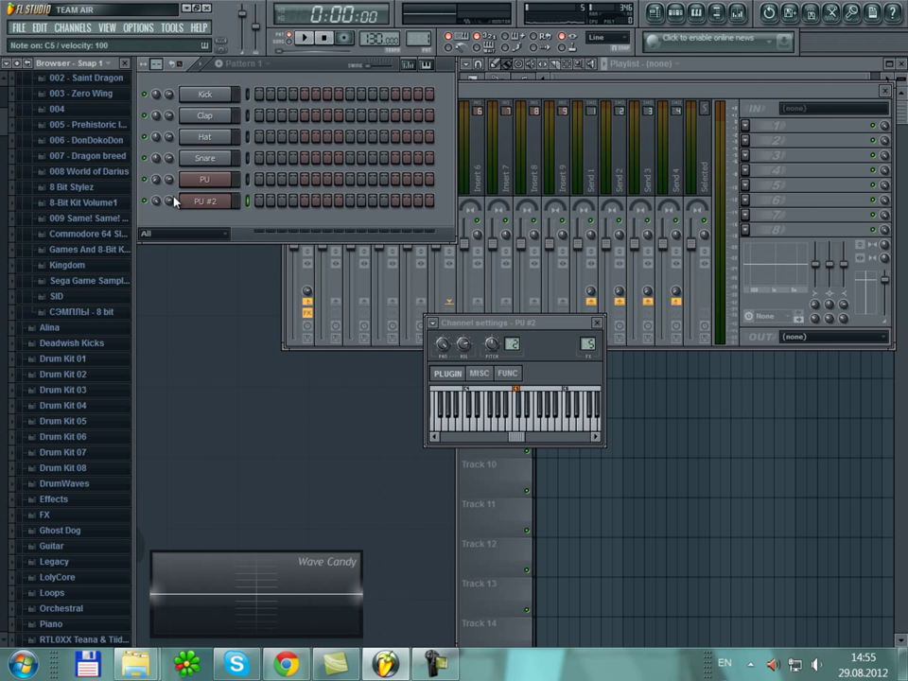
pyautogui.press('q')
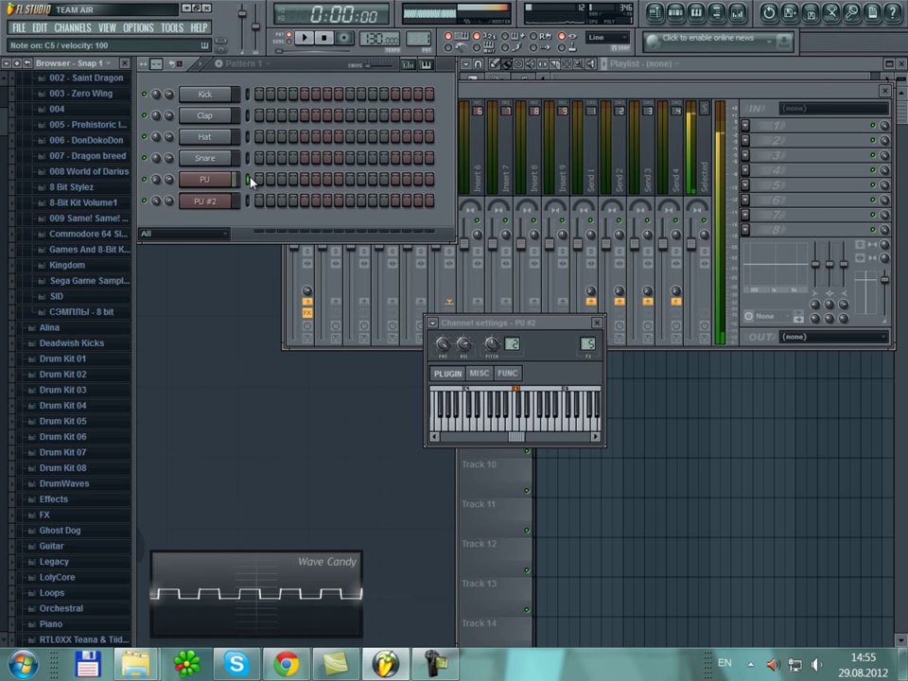
pyautogui.click(247, 203)
pyautogui.press('q')
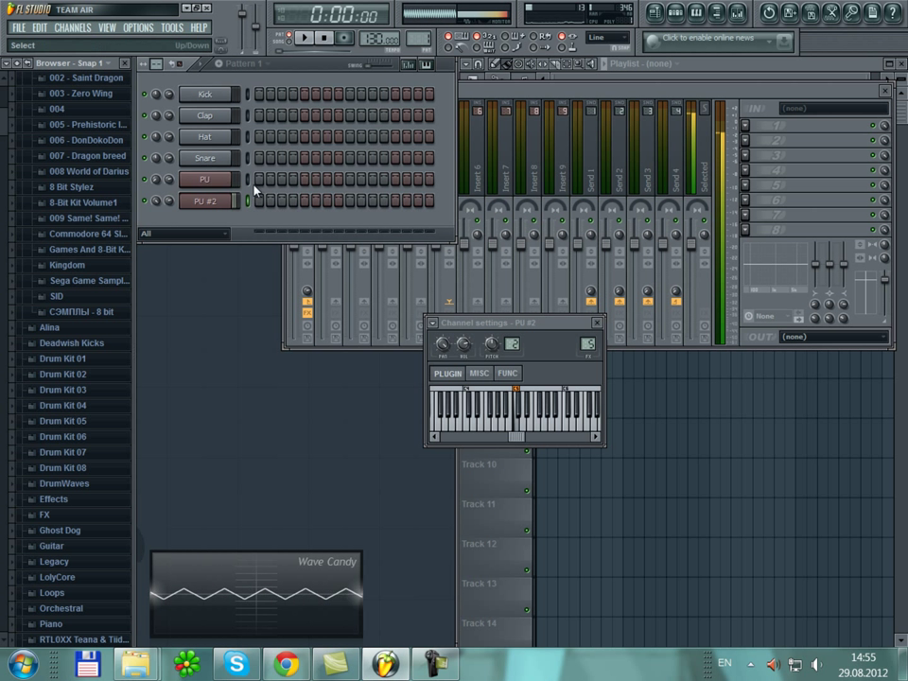
# - Load the TWINME effect into the first slot of mixer Insert 5, move its window aside and test it on PU with C5
pyautogui.click(247, 180)
pyautogui.click(583, 91)
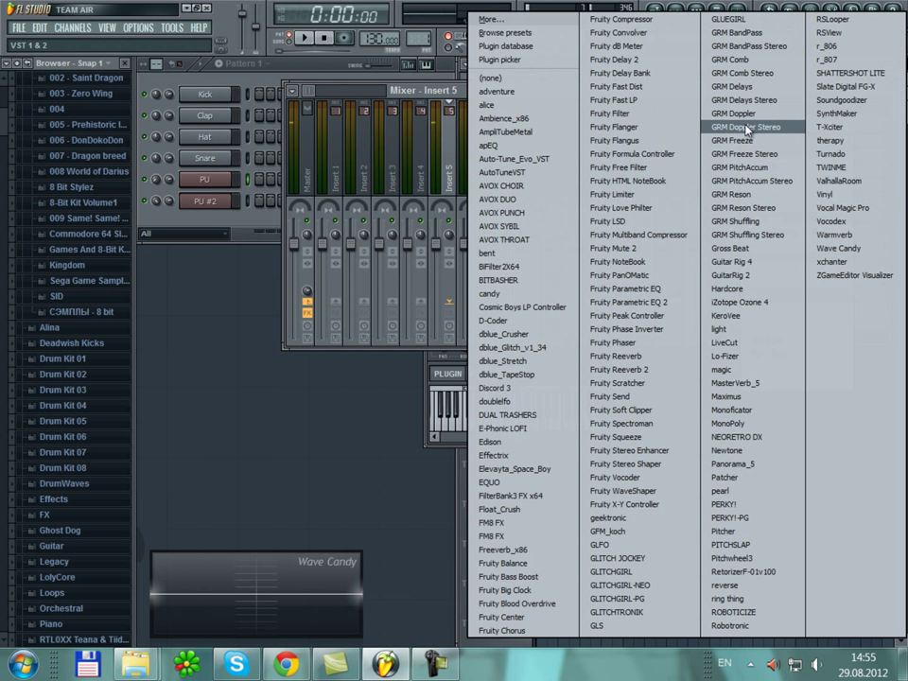
pyautogui.click(747, 126)
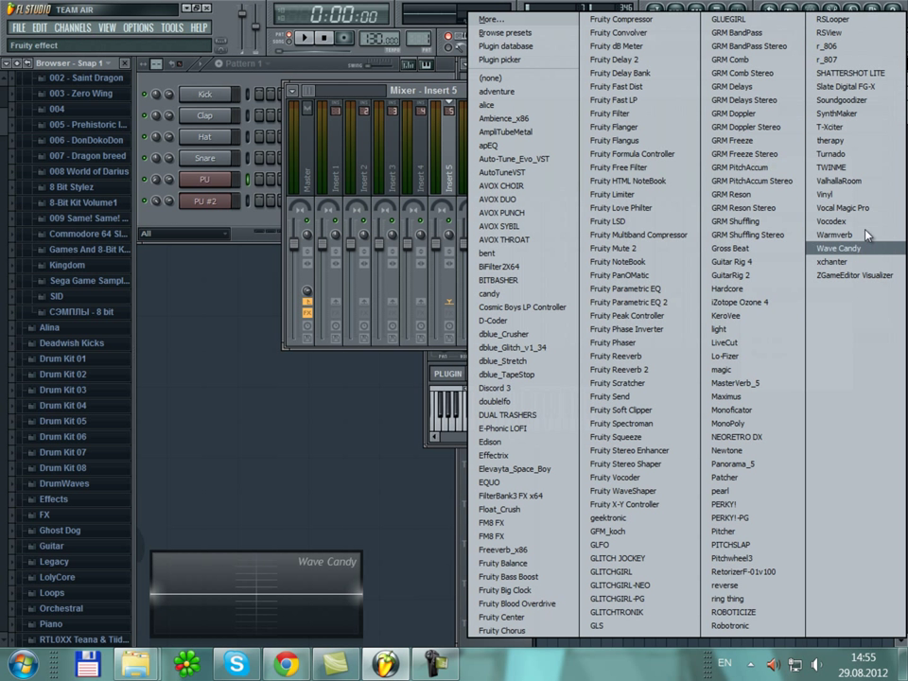
pyautogui.click(847, 170)
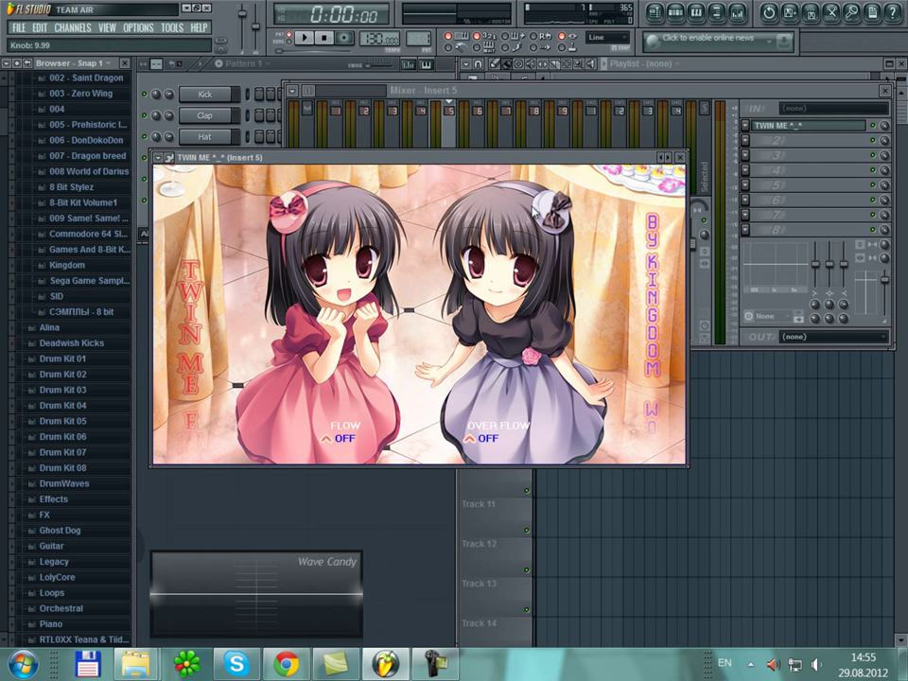
pyautogui.moveTo(519, 158); pyautogui.dragTo(632, 232)
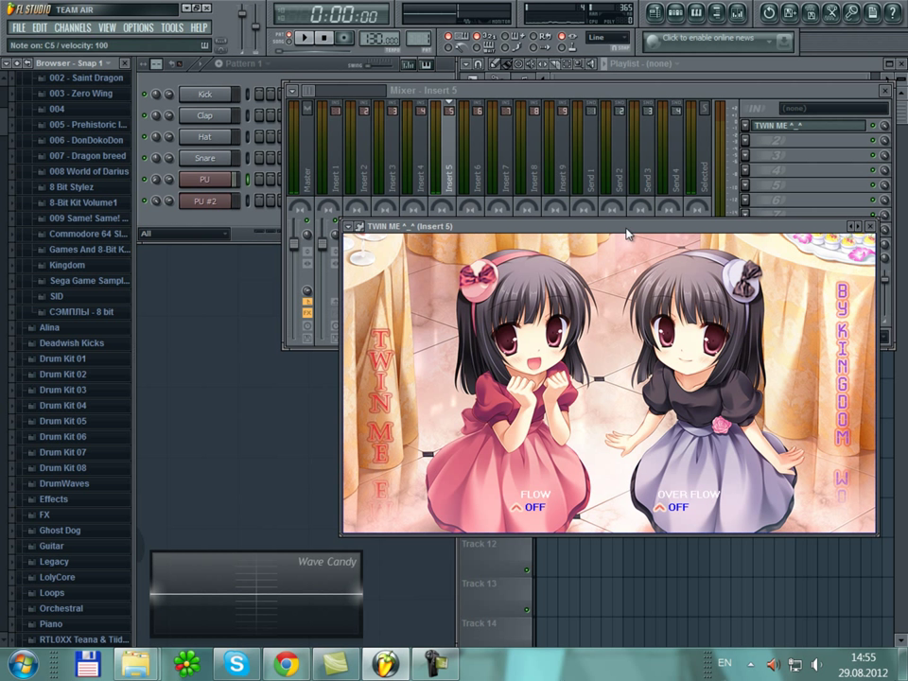
pyautogui.click(248, 208)
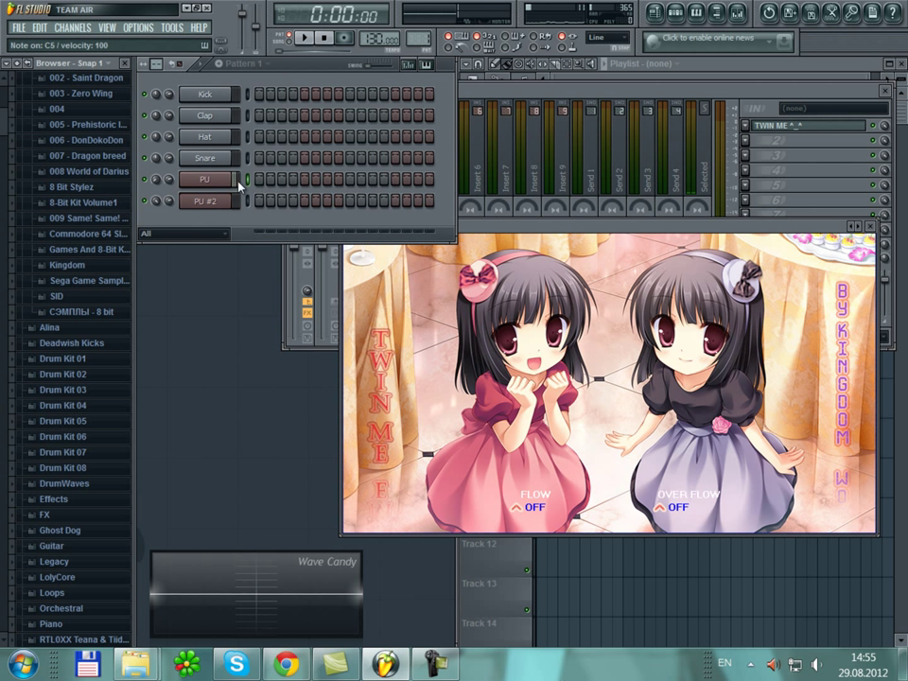
# - Insert a MIDI Out channel next to the PU channel
pyautogui.rightClick(205, 180)
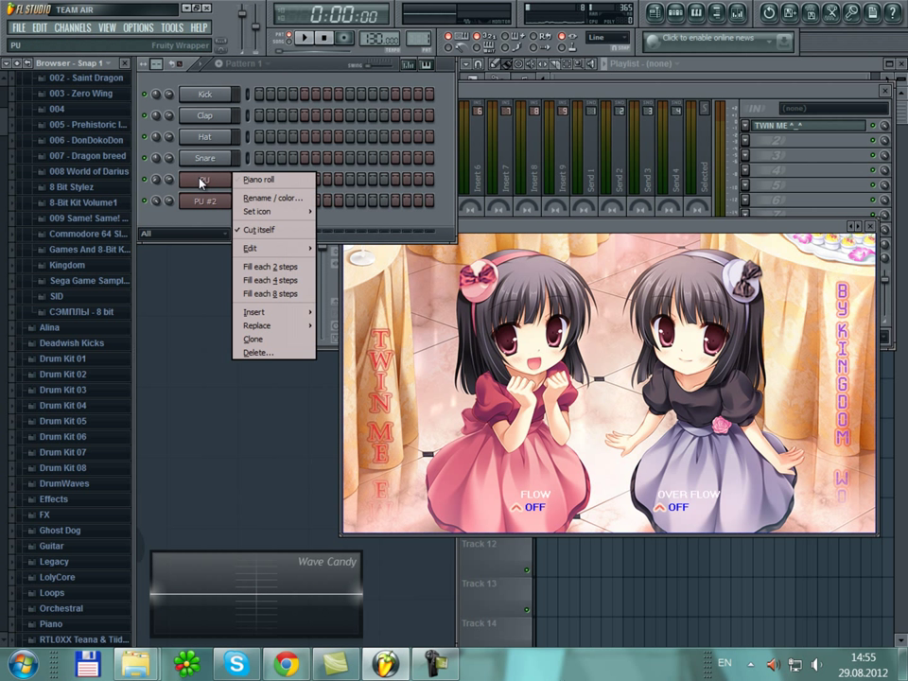
pyautogui.moveTo(289, 317)
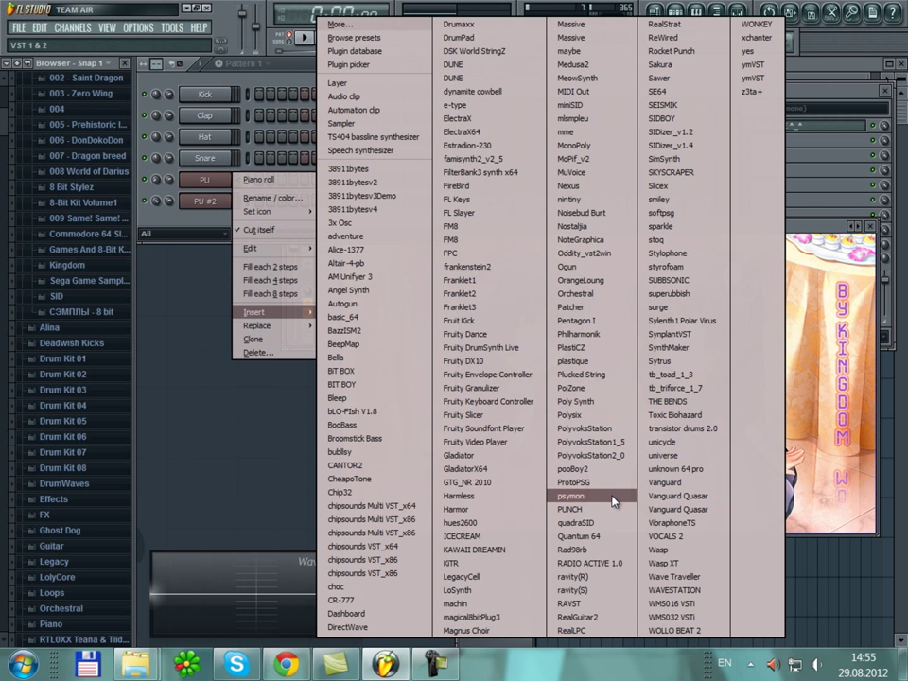
pyautogui.click(619, 92)
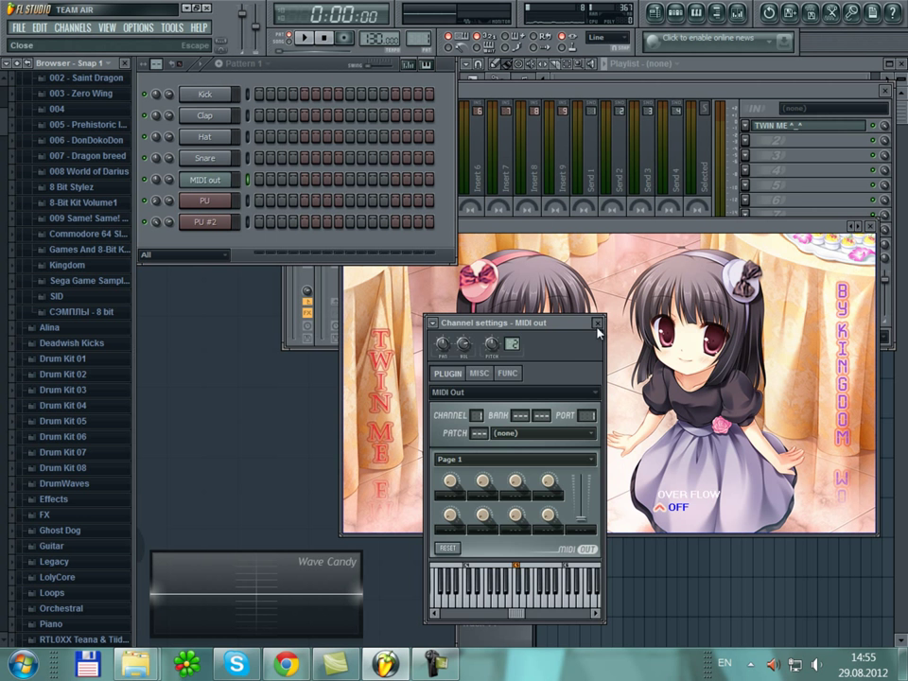
# - Set the MIDI input port to 1 in PU's wrapper settings and close its window
pyautogui.click(209, 201)
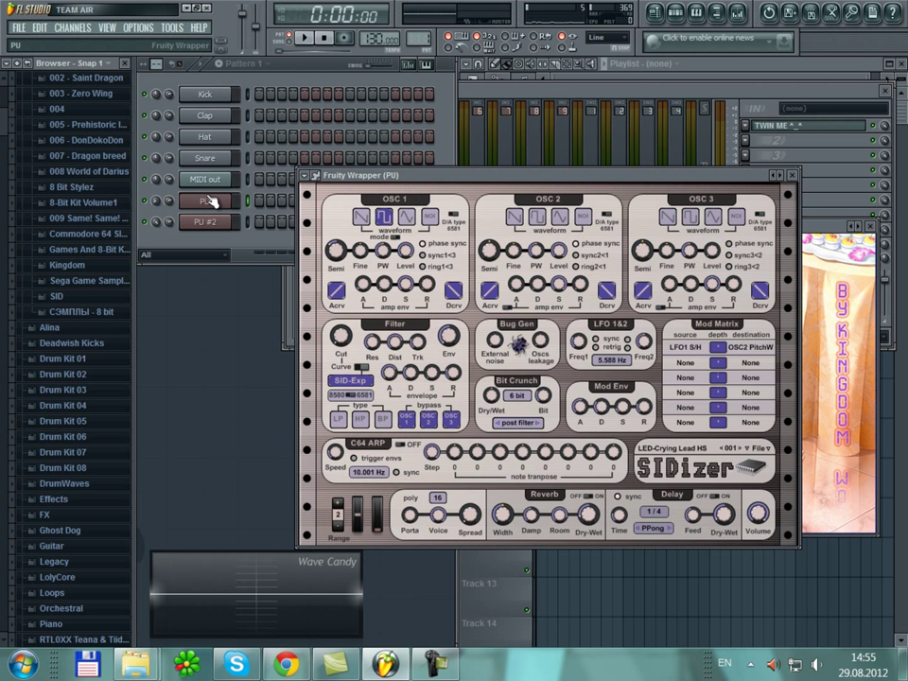
pyautogui.click(316, 176)
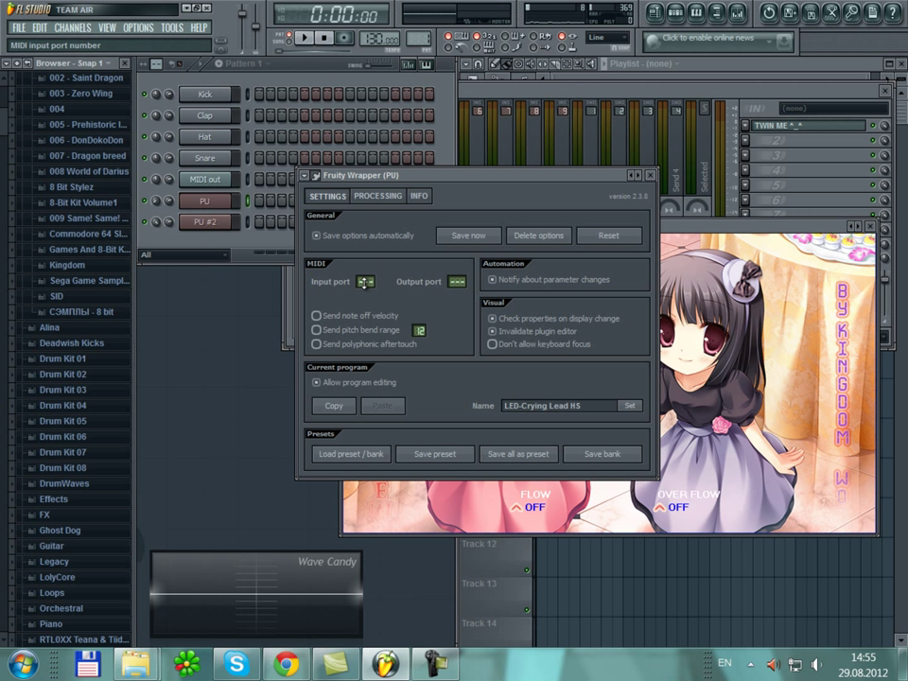
pyautogui.click(651, 175)
# - Set the MIDI input port to 1 in PU #2's wrapper settings and close its window
pyautogui.click(230, 224)
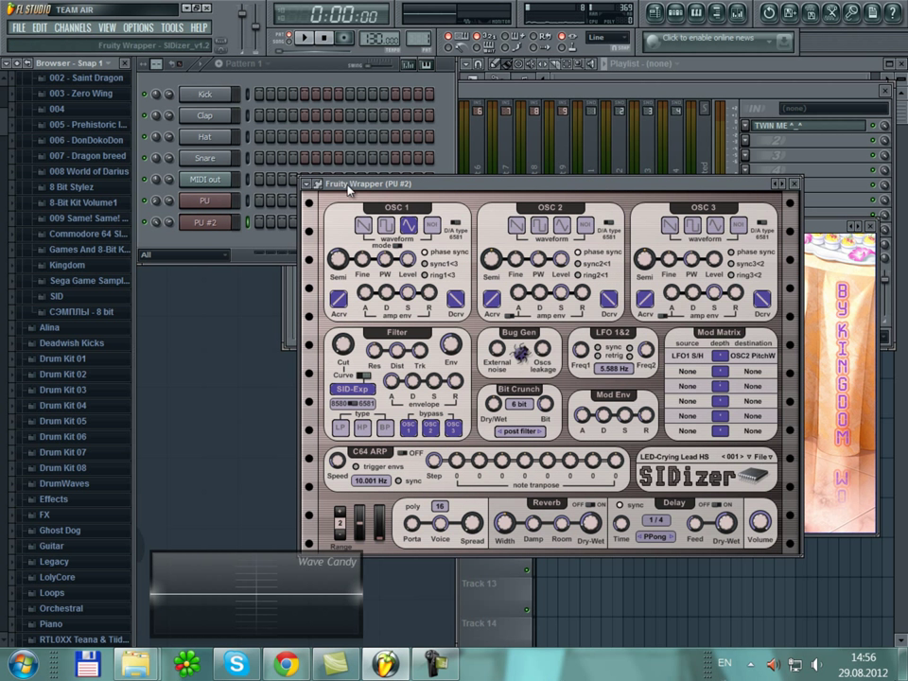
pyautogui.click(310, 181)
pyautogui.moveTo(364, 291); pyautogui.dragTo(365, 282)
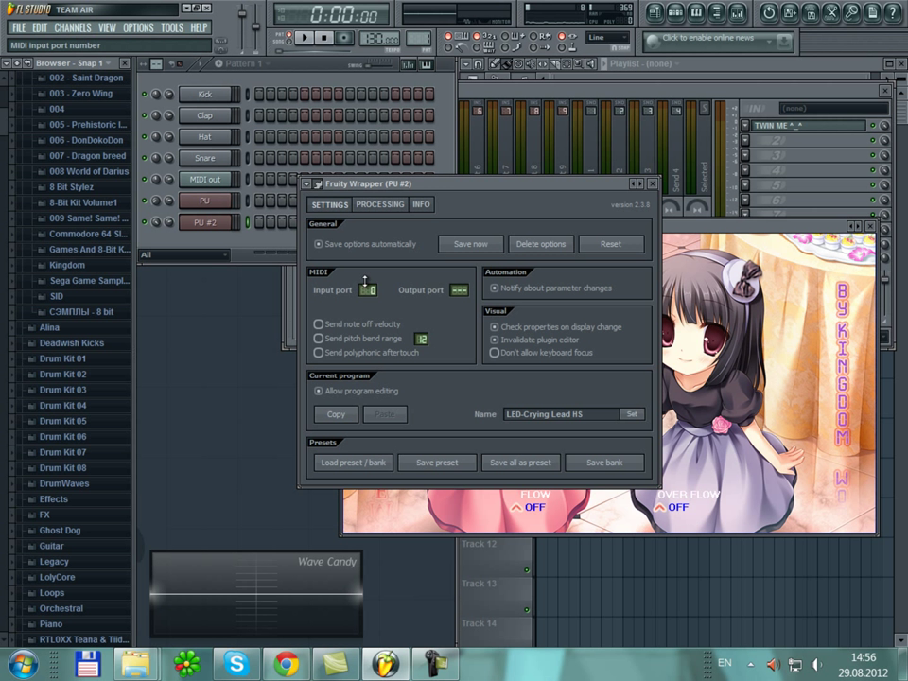
pyautogui.click(650, 184)
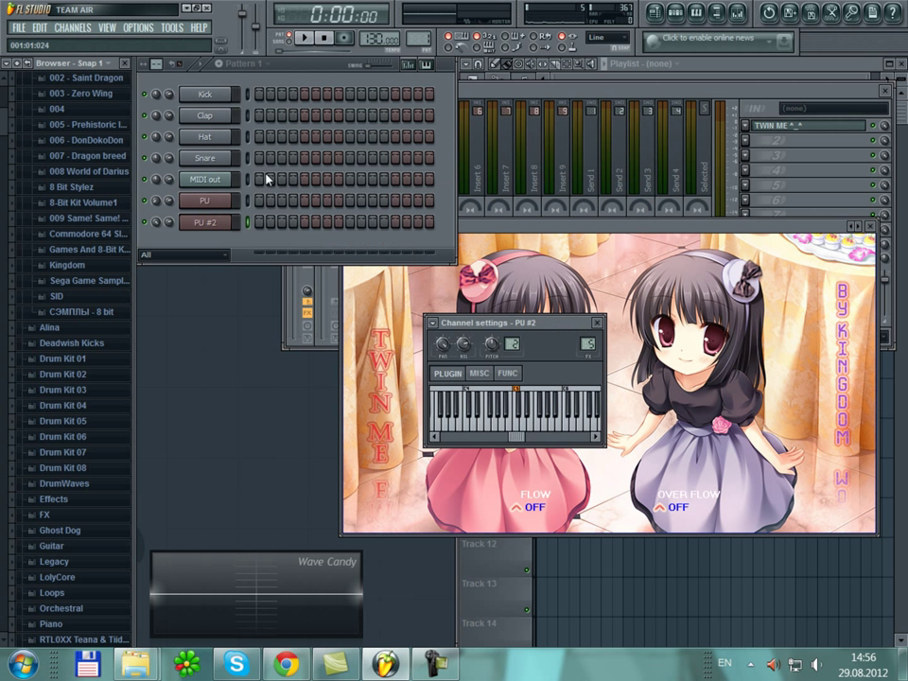
# - Select the MIDI out channel, move the channel settings window aside and play test notes including C5, D5, E5 and G5
pyautogui.click(248, 180)
pyautogui.moveTo(551, 327); pyautogui.dragTo(276, 369)
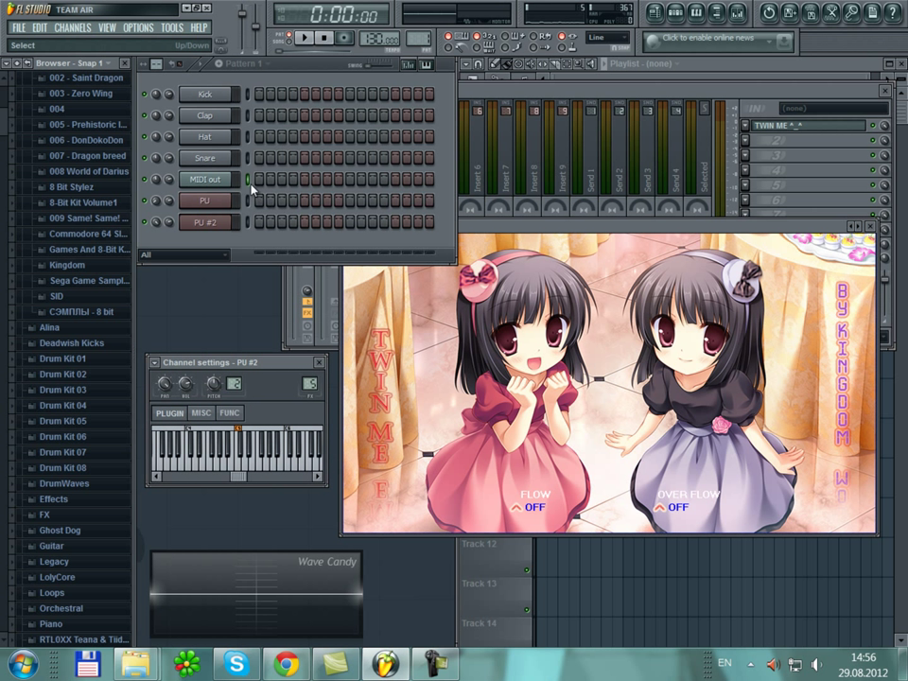
pyautogui.press('q')
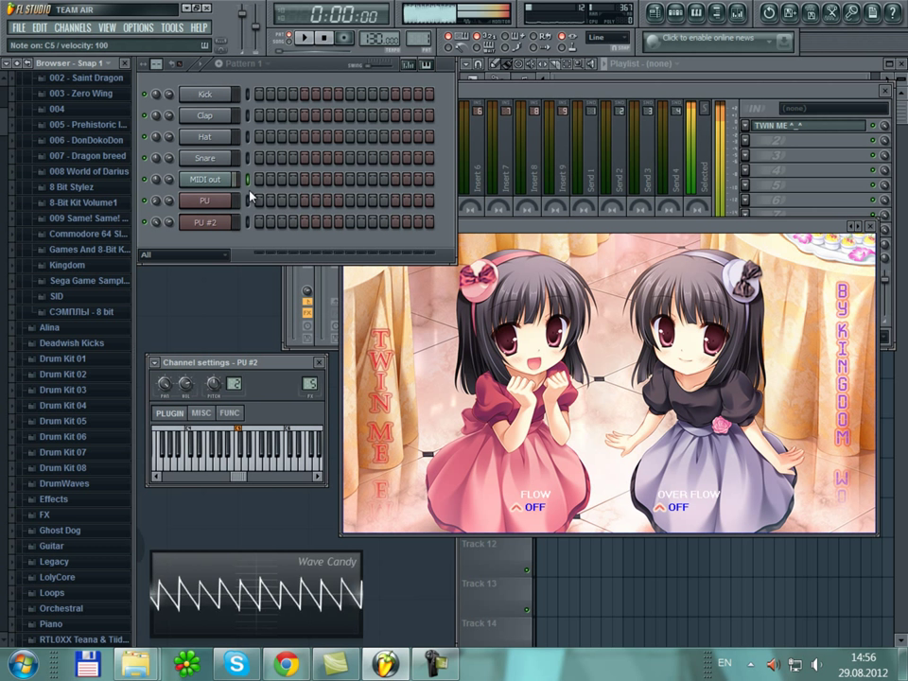
pyautogui.press('x')
pyautogui.press('e')
pyautogui.press('w')
pyautogui.press('e')
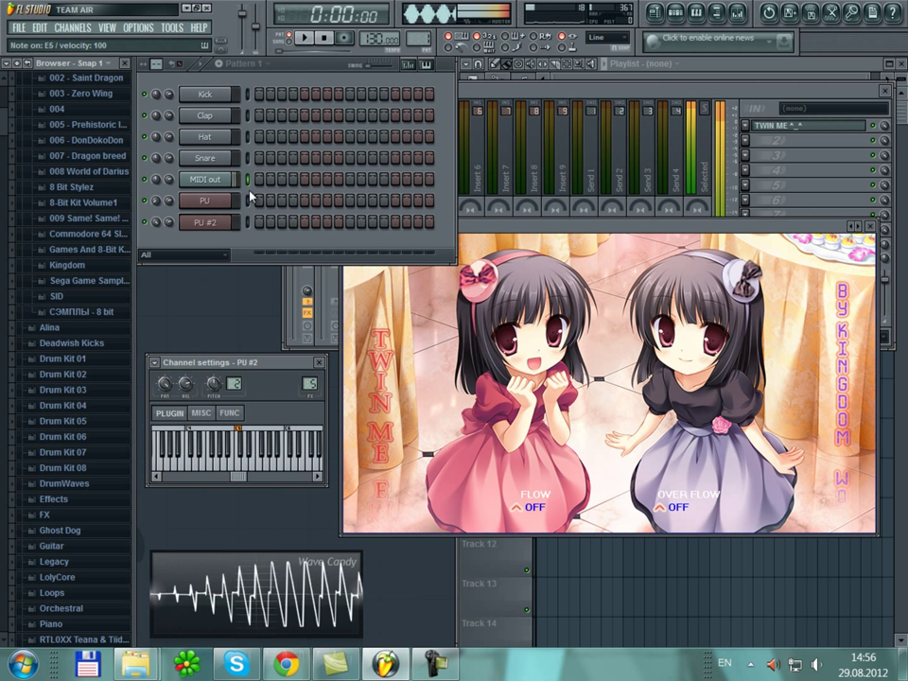
pyautogui.press('r')
pyautogui.press('q')
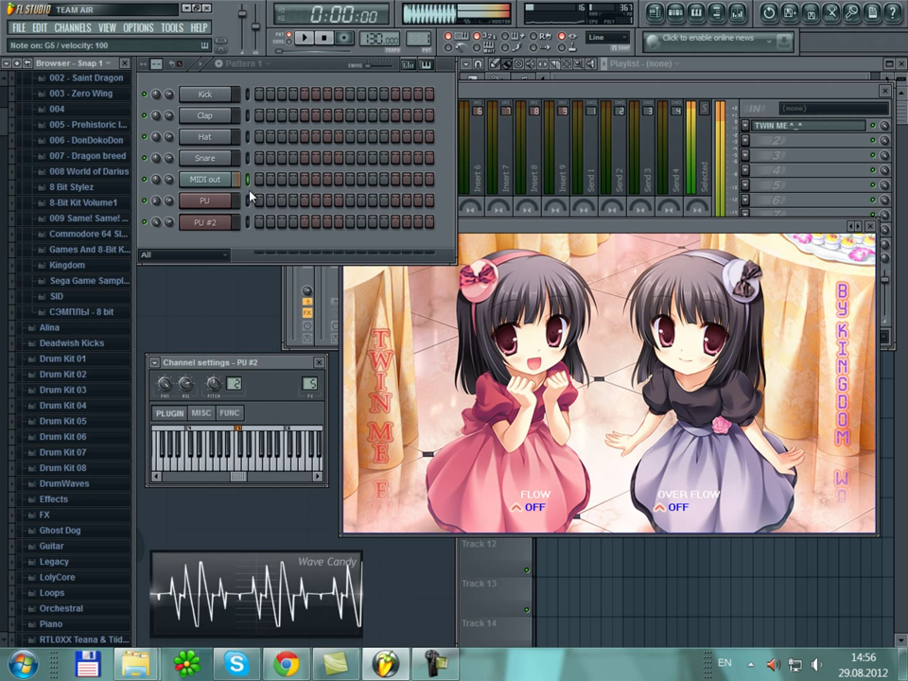
pyautogui.press('w')
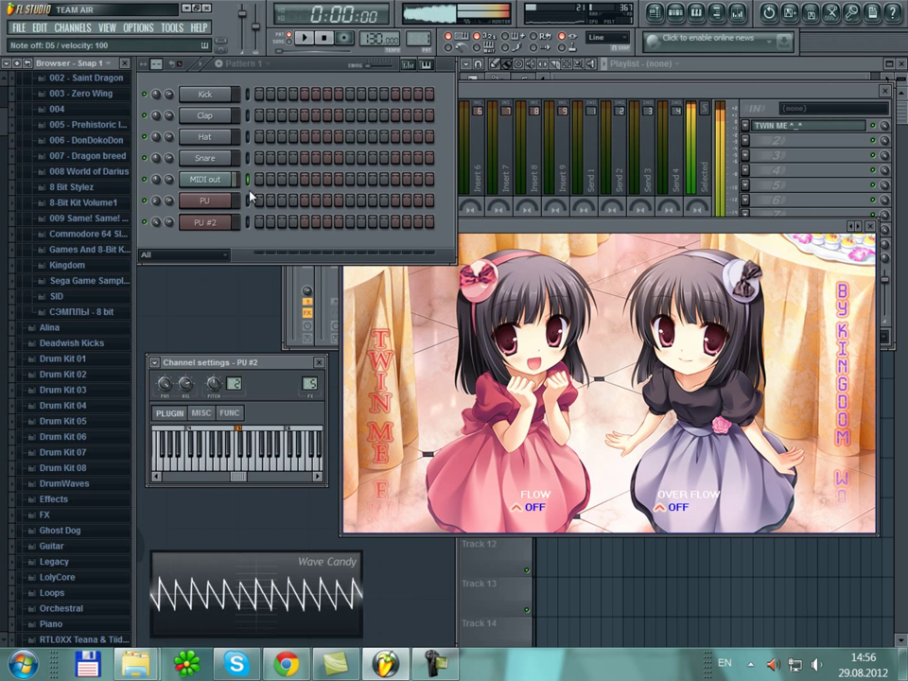
pyautogui.press('e')
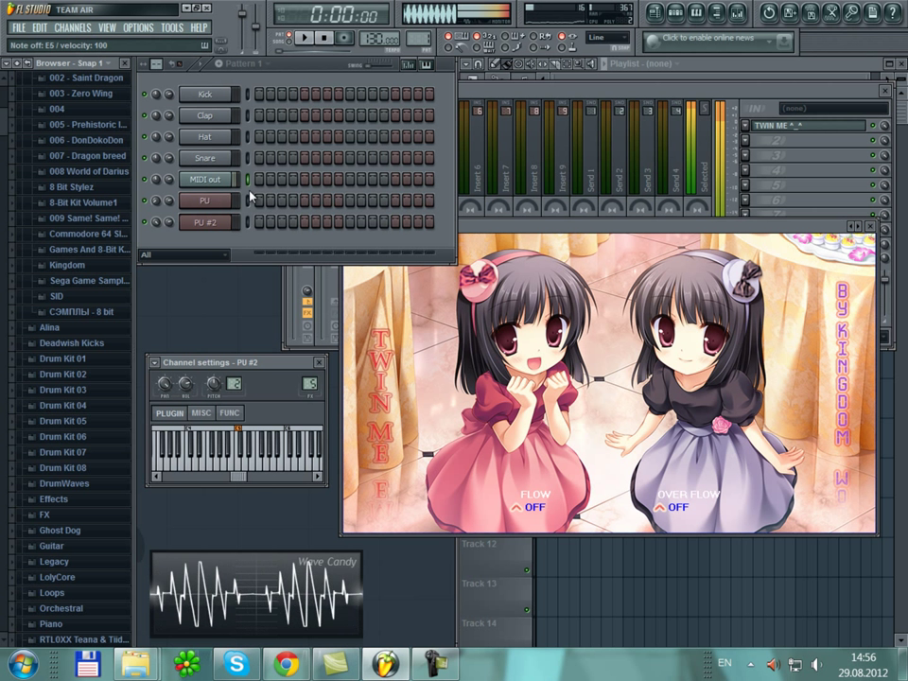
pyautogui.press('t')
pyautogui.press('q')
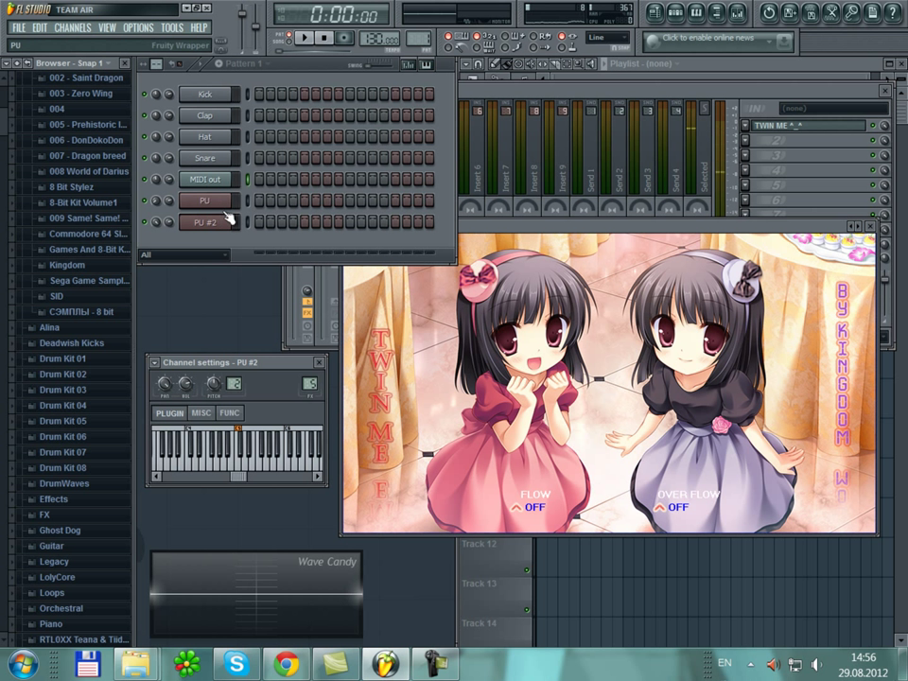
pyautogui.press('q')
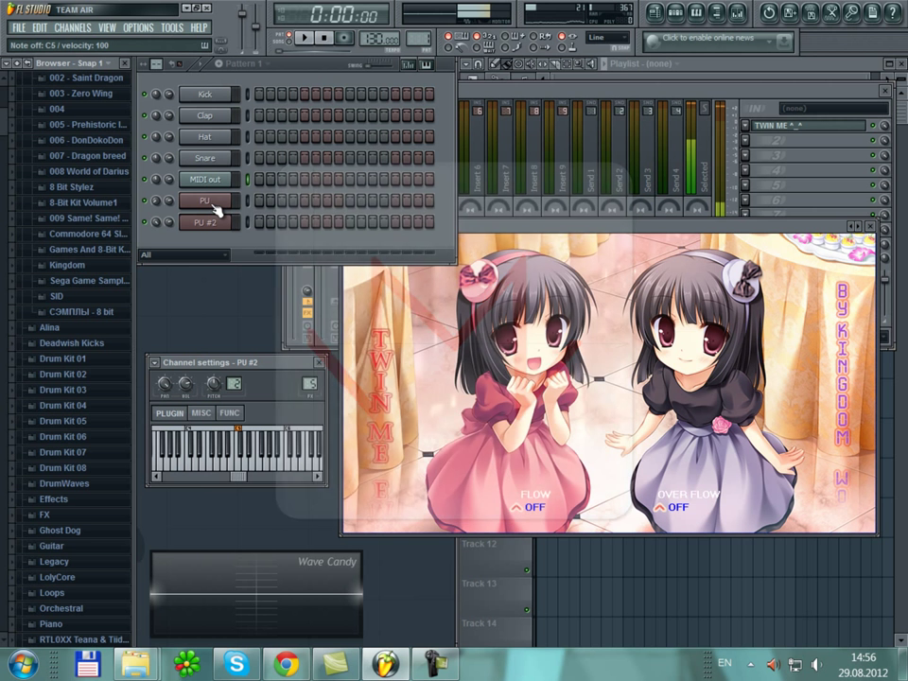
# - Show PU's SIDizer interface and set the OSC 1 semitone to 0
pyautogui.click(216, 204)
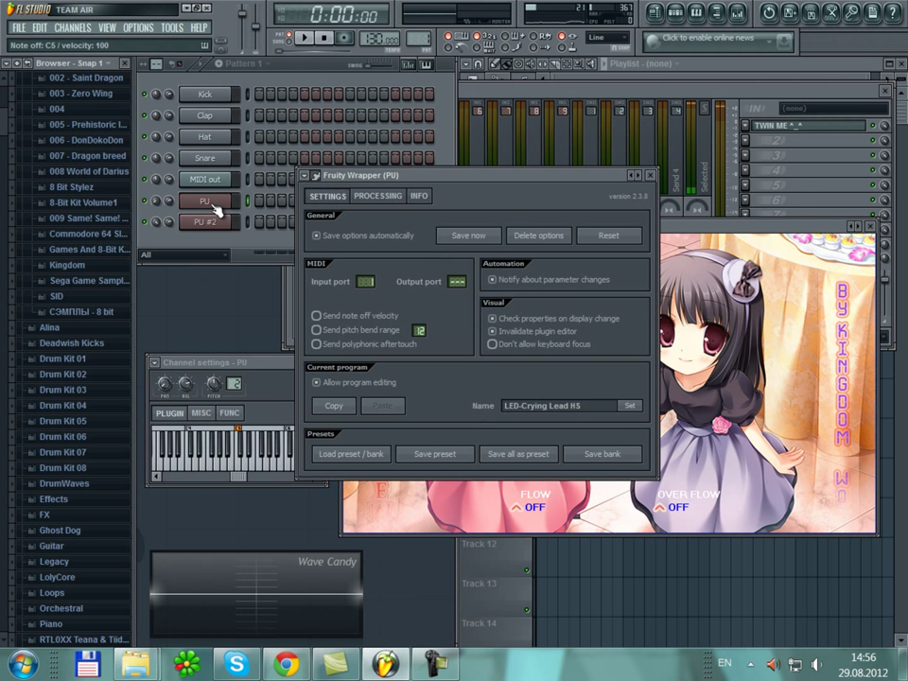
pyautogui.click(315, 176)
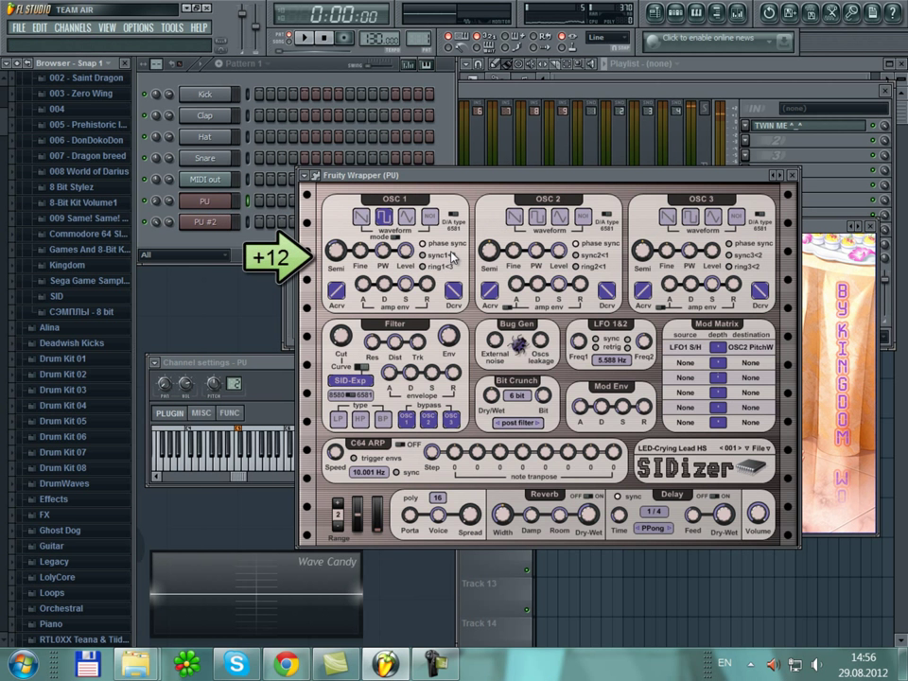
pyautogui.scroll(1, 337, 251)
pyautogui.moveTo(342, 247); pyautogui.dragTo(361, 191)
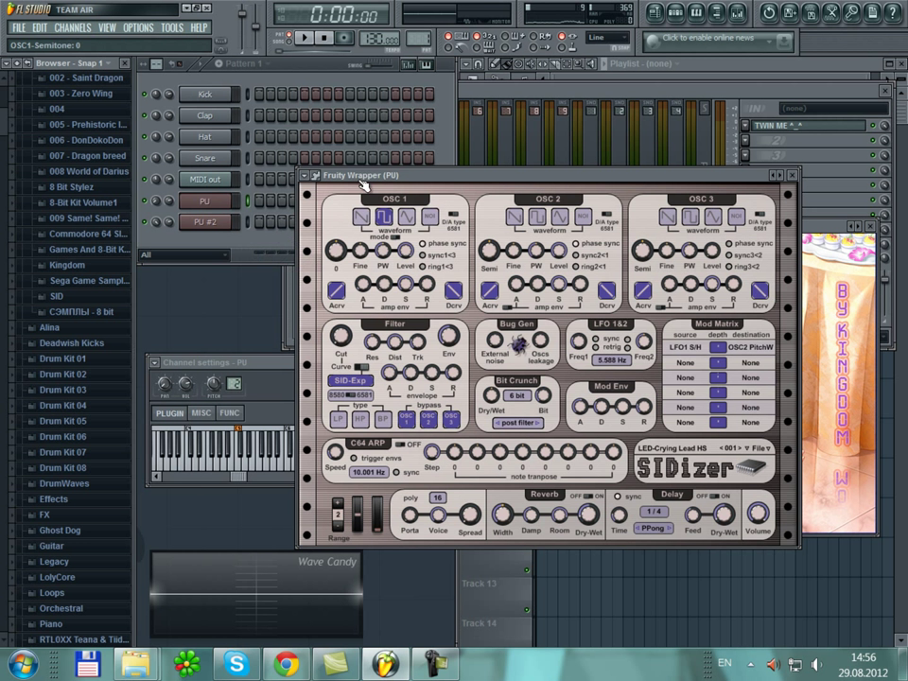
# - Play test notes on the MIDI out channel to hear the retuned PU combined with PU #2
pyautogui.click(239, 251)
pyautogui.click(248, 178)
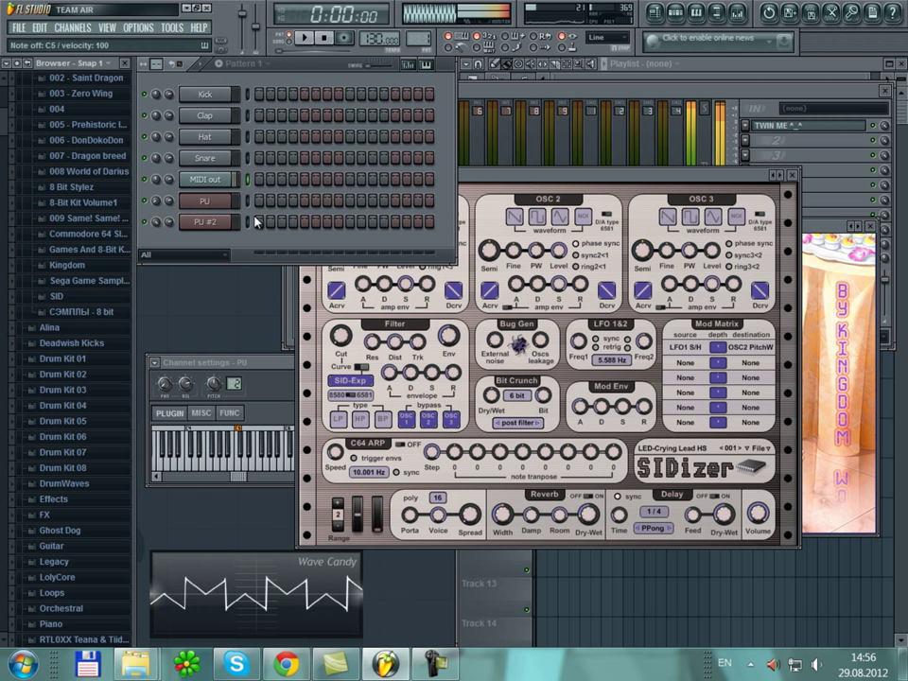
pyautogui.press('q')
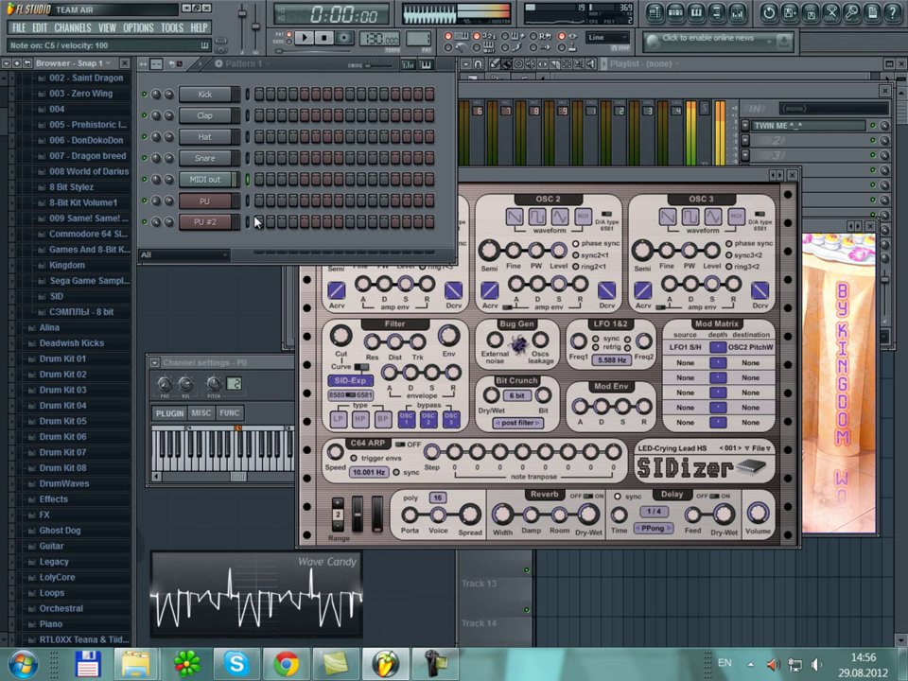
pyautogui.press('w')
pyautogui.press('w')
pyautogui.press('x')
pyautogui.press('b')
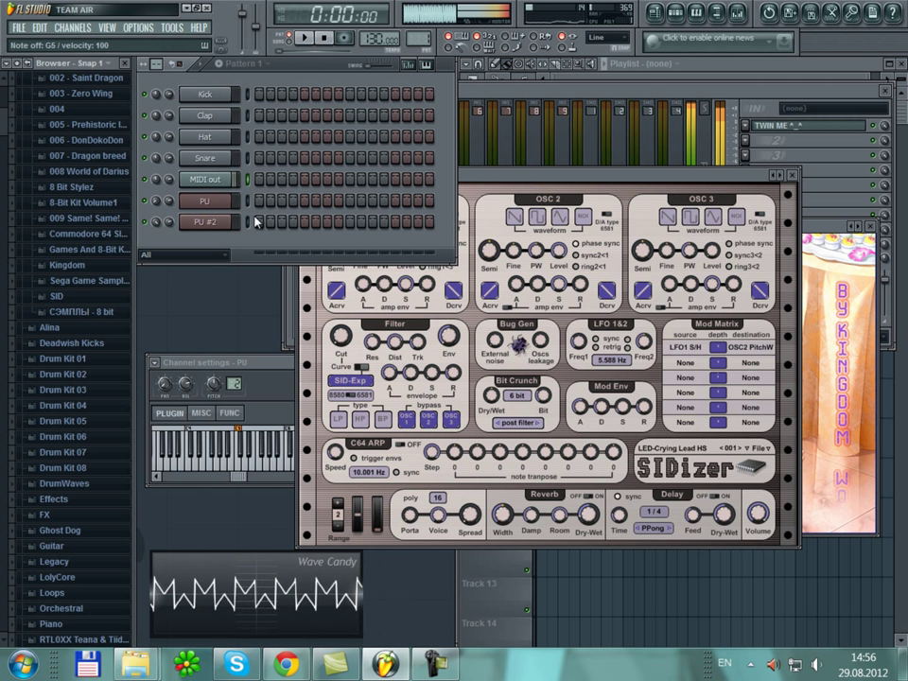
pyautogui.press('z')
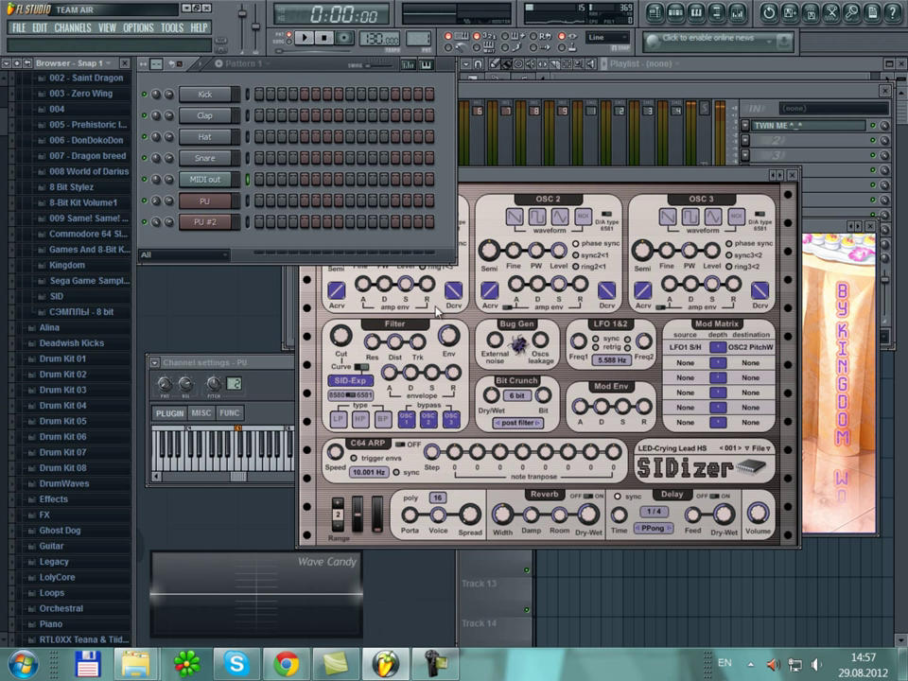
# - Turn on the square waveform in PU's OSC 2 with its semitone at 0, and lower the OSC 1 semitone
pyautogui.moveTo(517, 178); pyautogui.dragTo(542, 228)
pyautogui.moveTo(475, 228); pyautogui.dragTo(440, 179)
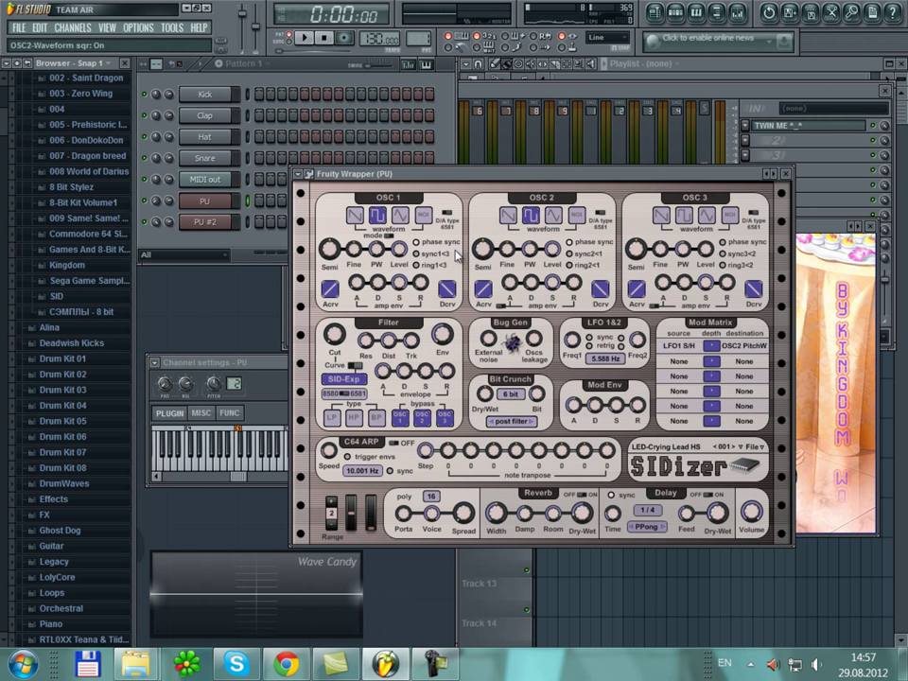
pyautogui.moveTo(485, 250)
pyautogui.mouseDown()
pyautogui.moveTo(499, 215)
pyautogui.moveTo(490, 247)
pyautogui.mouseUp()
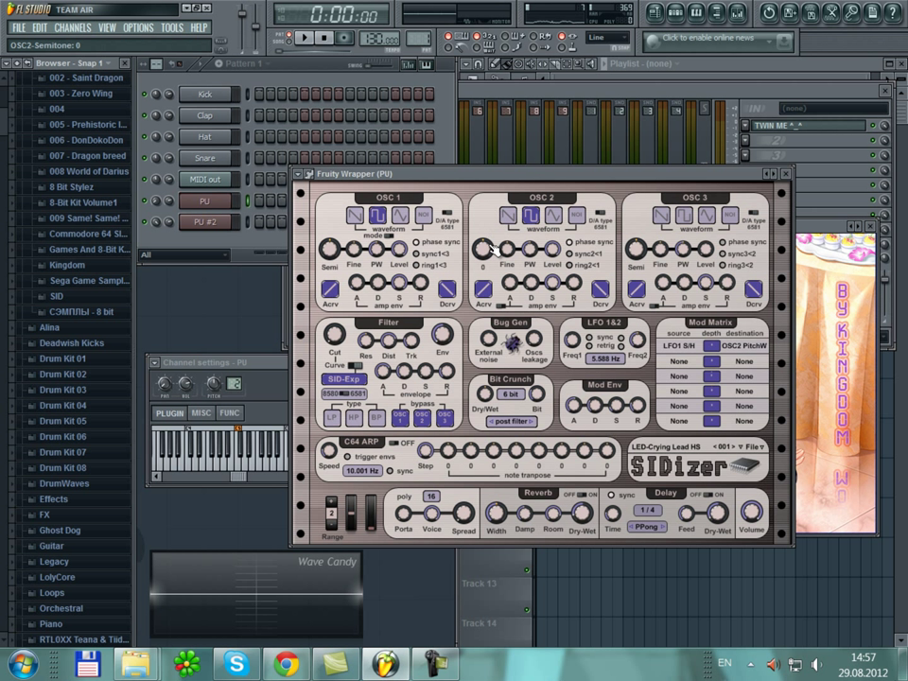
pyautogui.moveTo(330, 250); pyautogui.dragTo(363, 322)
# - Play test notes on the MIDI out channel to check PU with both square oscillators
pyautogui.press('q')
pyautogui.click(250, 182)
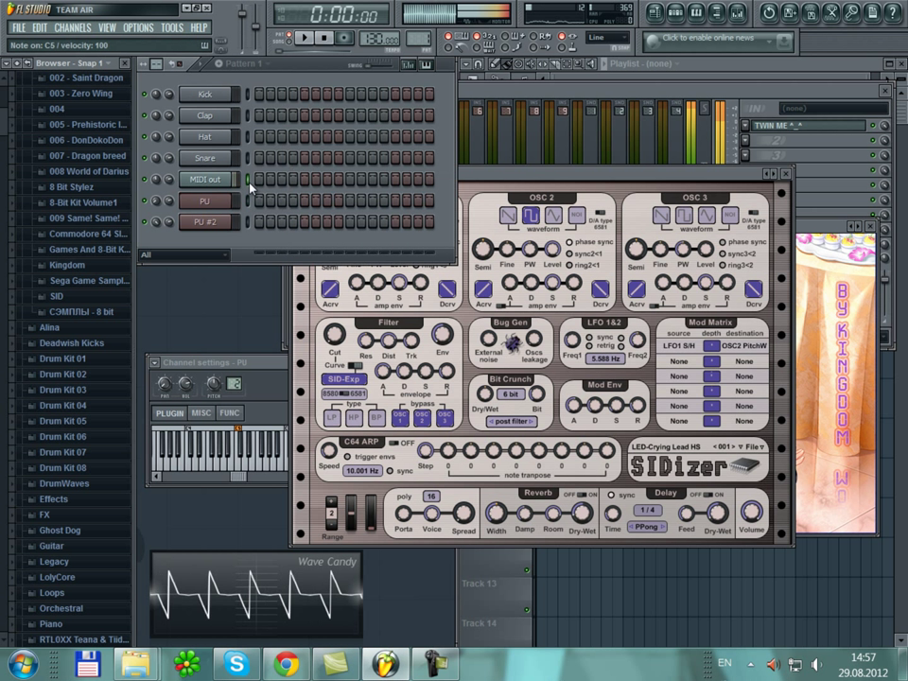
pyautogui.press('e')
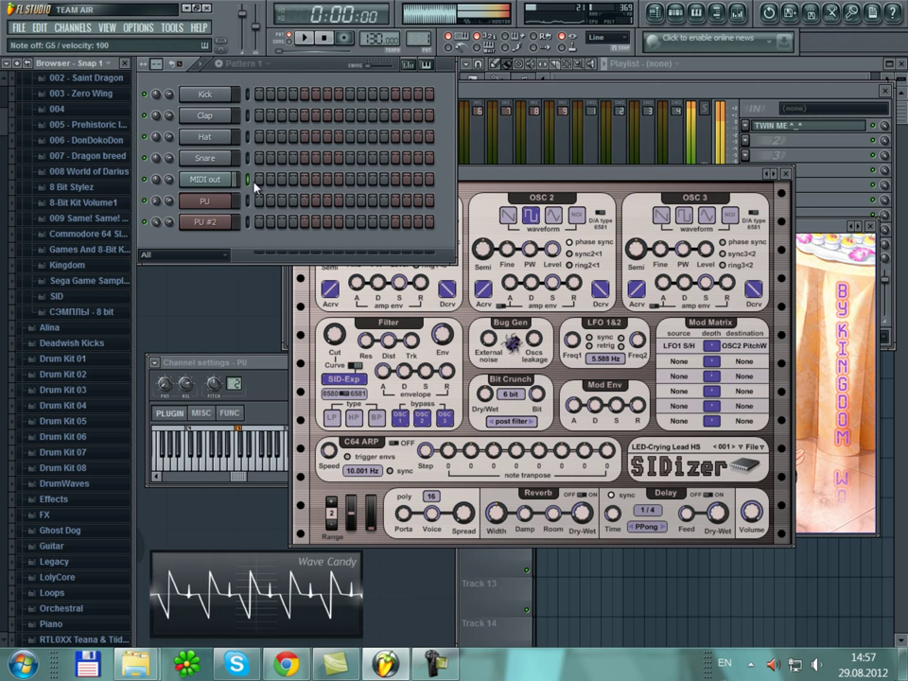
# - Turn off the square waveform in PU's OSC 2 and show PU #2's SIDizer interface
pyautogui.click(574, 186)
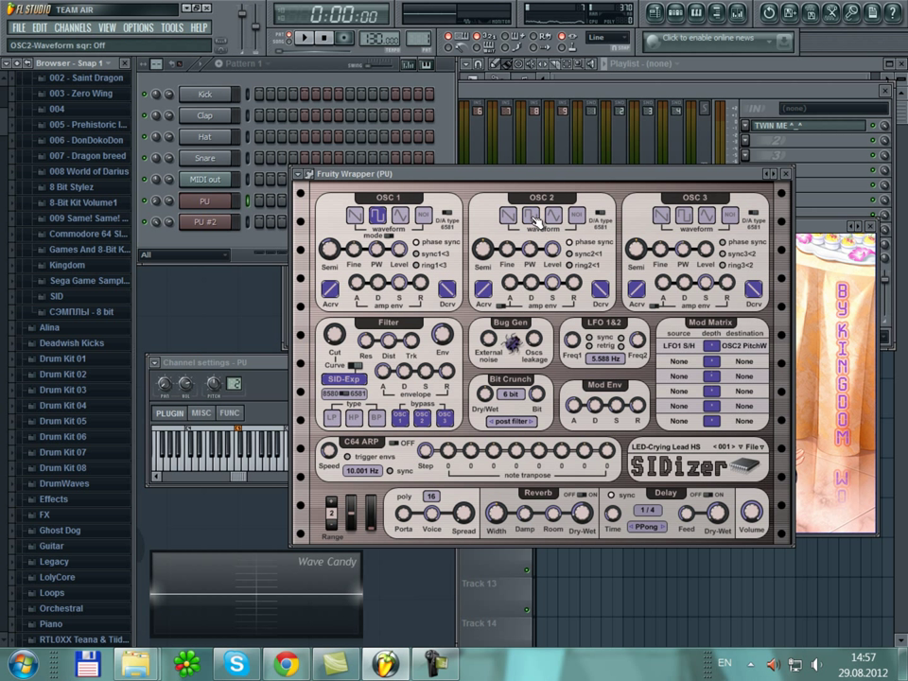
pyautogui.click(220, 224)
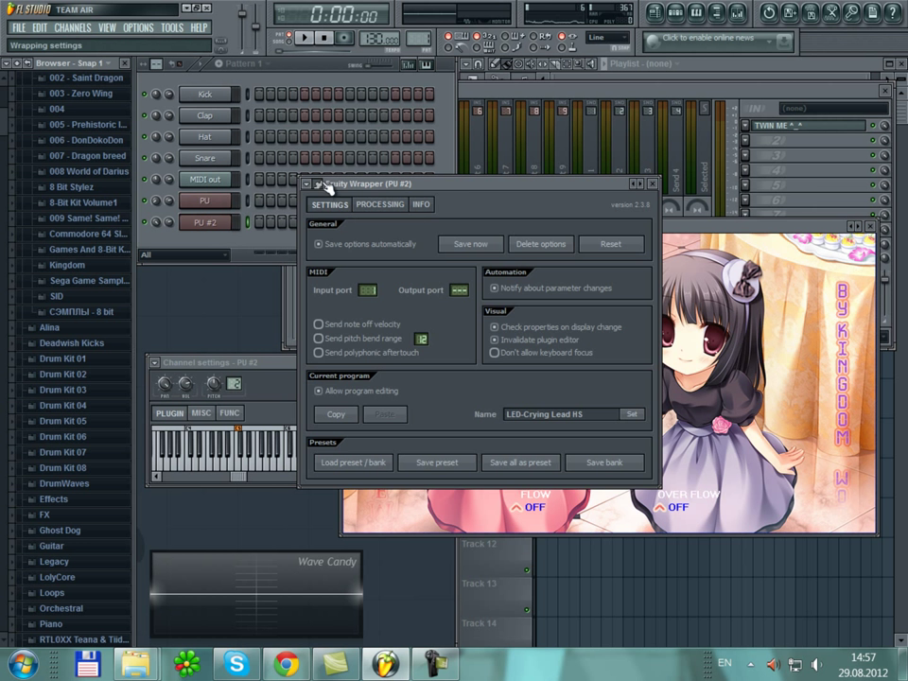
pyautogui.click(318, 183)
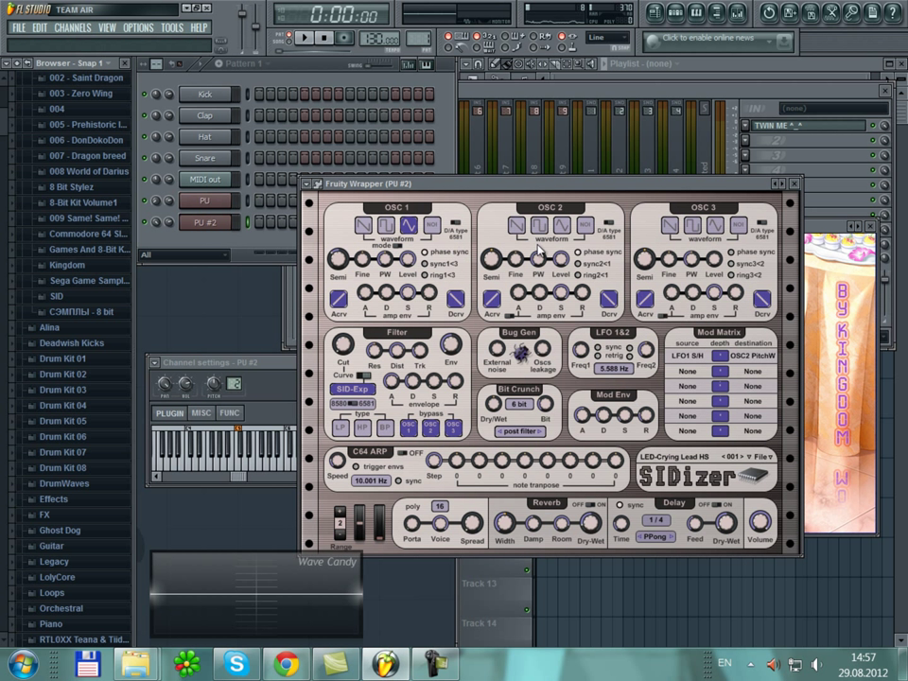
# - Turn on the square waveform in PU #2's OSC 2 and play test notes on the MIDI out channel
pyautogui.click(539, 225)
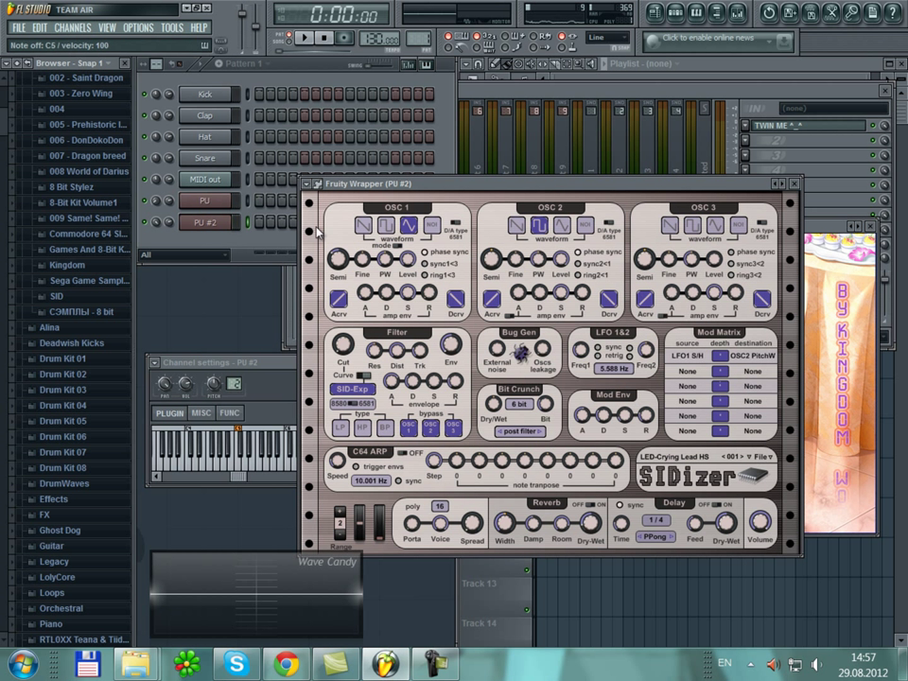
pyautogui.click(248, 180)
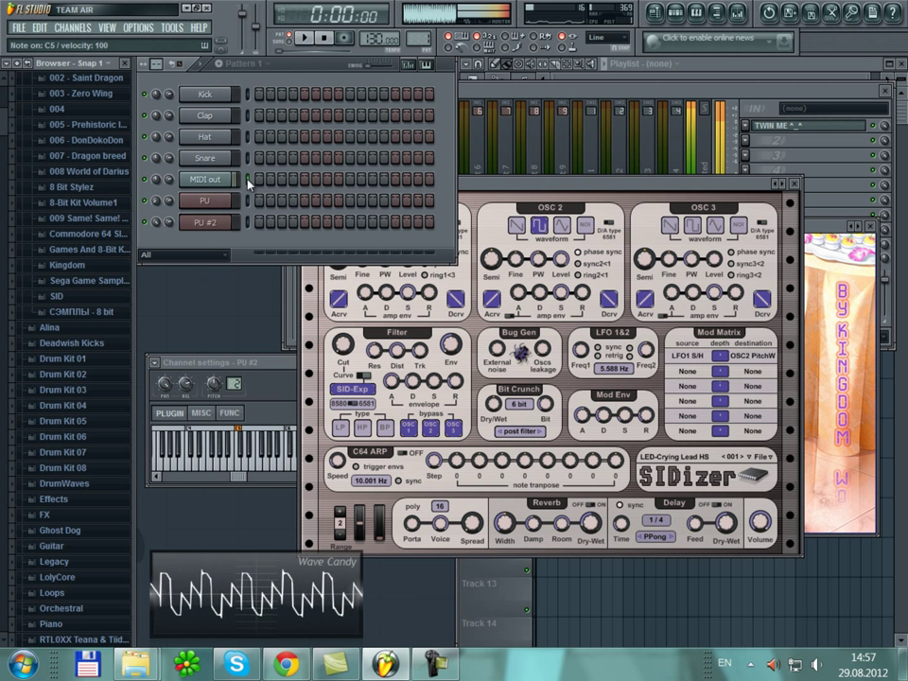
pyautogui.press('r')
pyautogui.press('b')
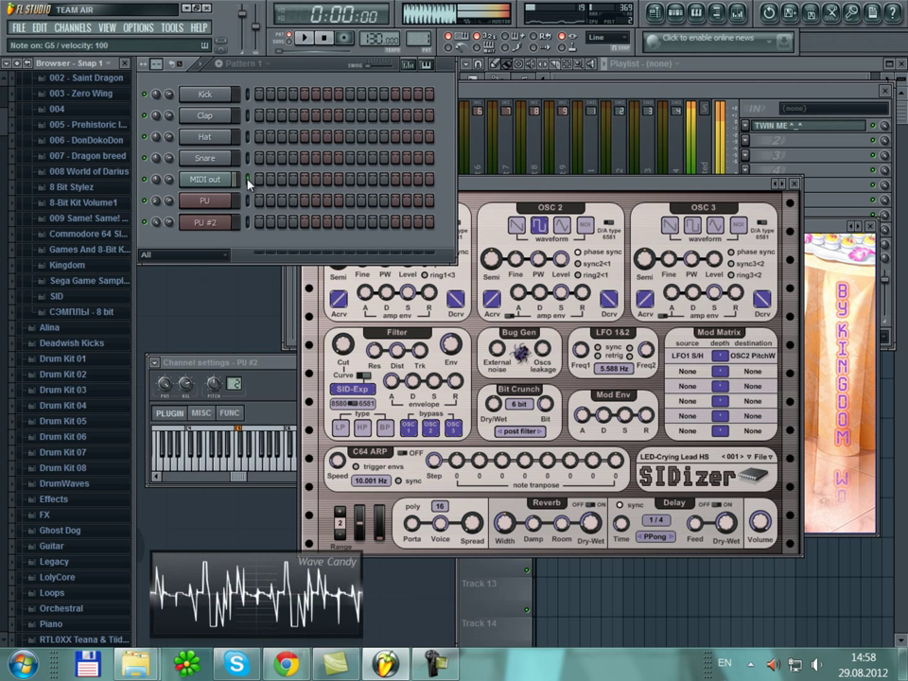
pyautogui.press('z')
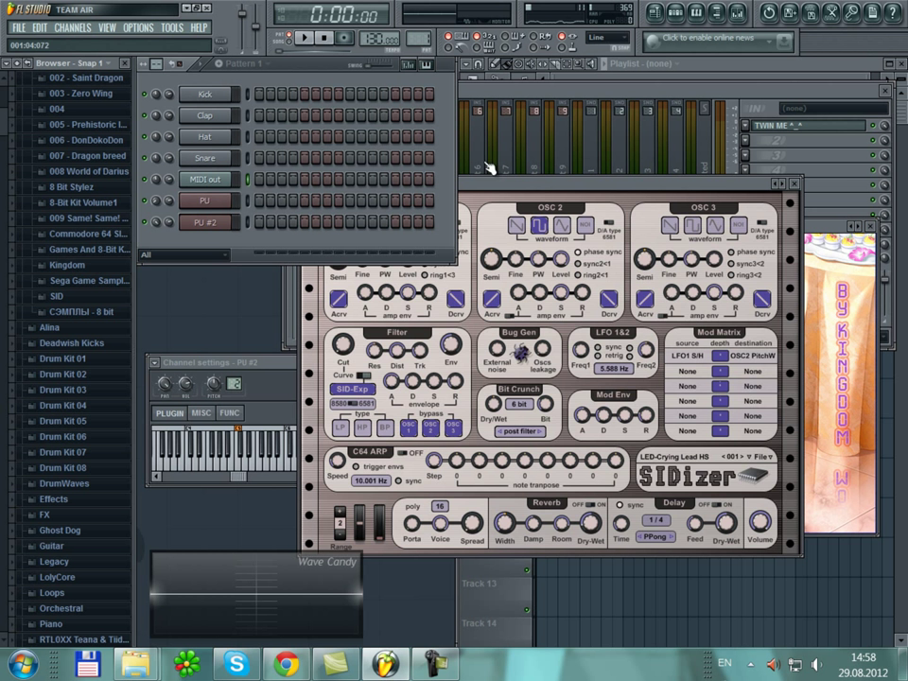
# - Set both FLOW and OVER FLOW to 2 in the TWIN ME effect and play test notes through it
pyautogui.click(821, 230)
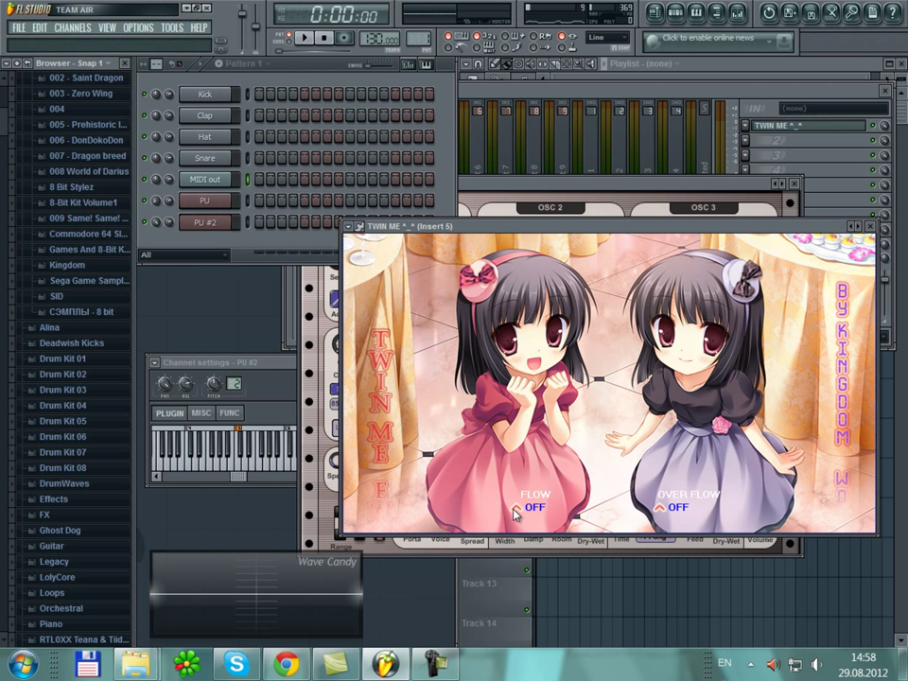
pyautogui.click(659, 508)
pyautogui.click(659, 508)
pyautogui.press('q')
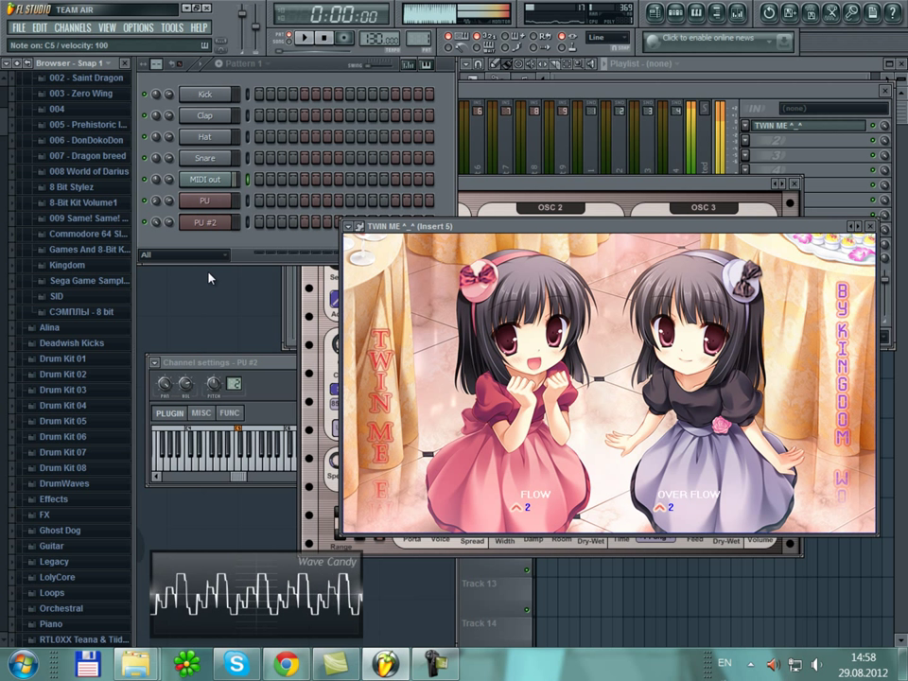
pyautogui.press('e')
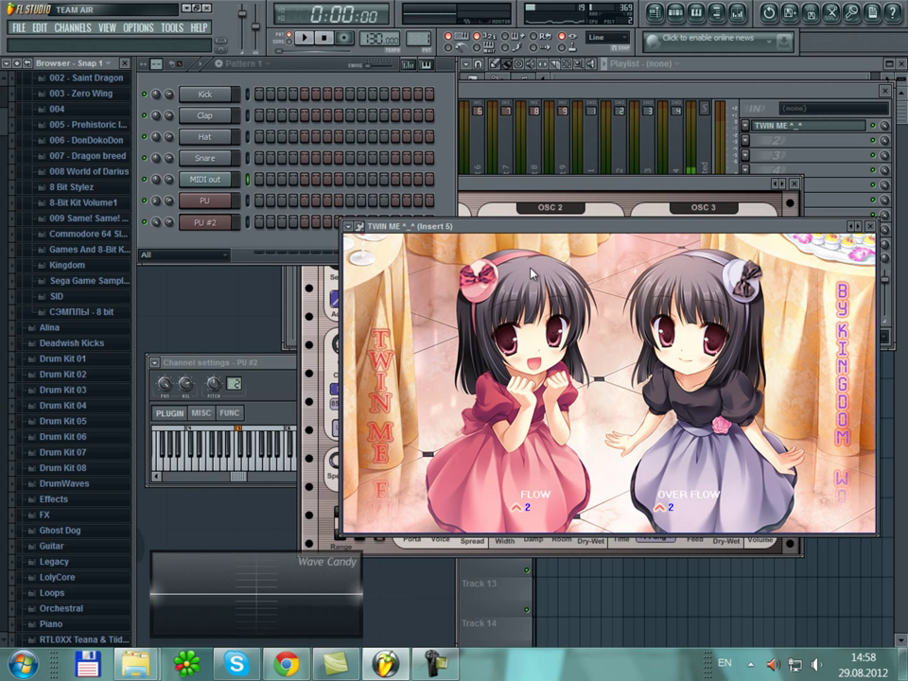
# - Set the Wave Candy oscilloscope's update to 5.00 ms and close its settings
pyautogui.doubleClick(250, 574)
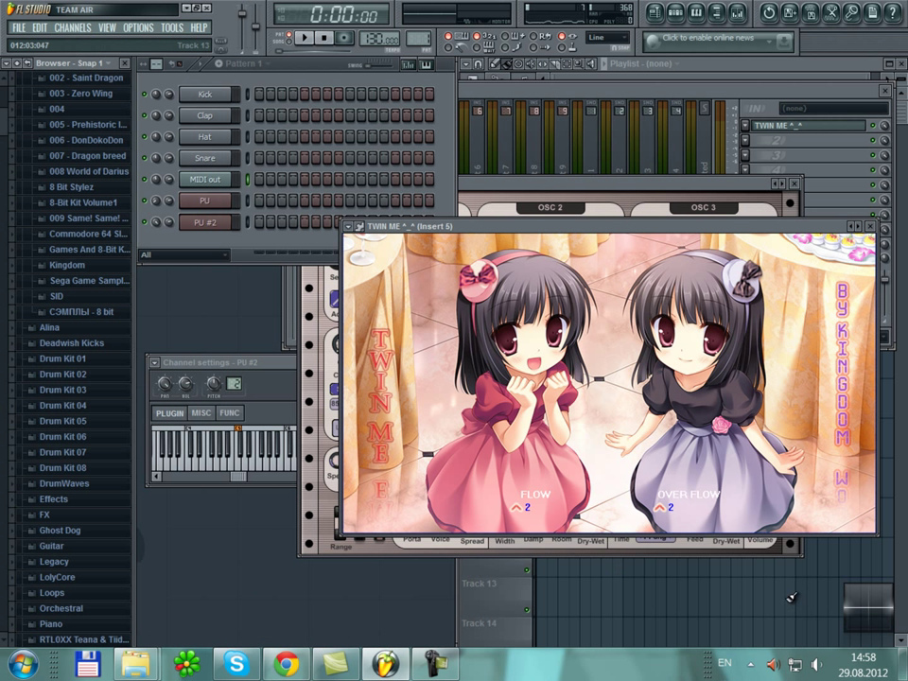
pyautogui.doubleClick(860, 615)
pyautogui.rightClick(286, 577)
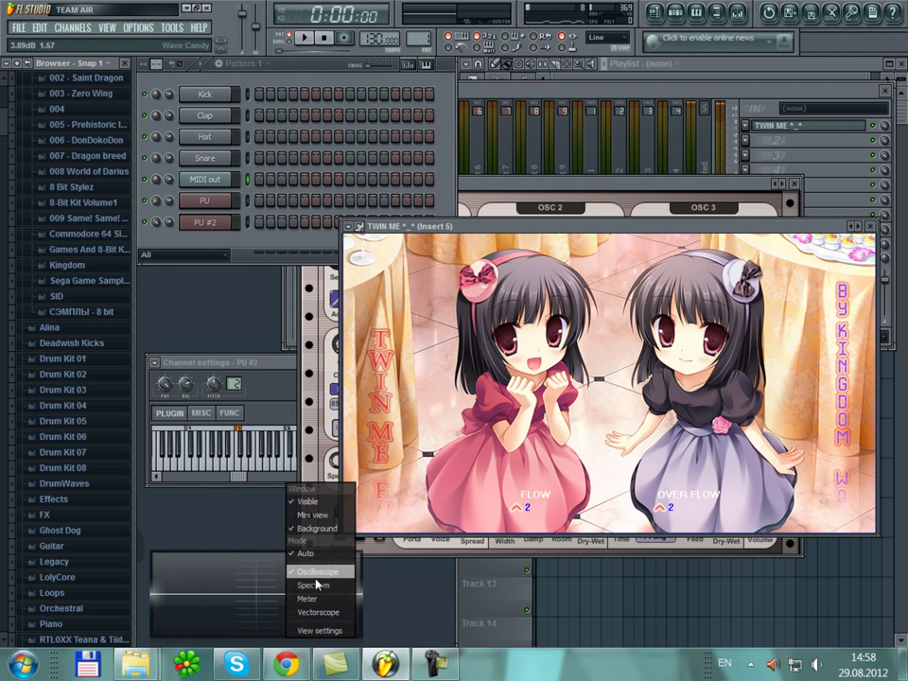
pyautogui.click(320, 630)
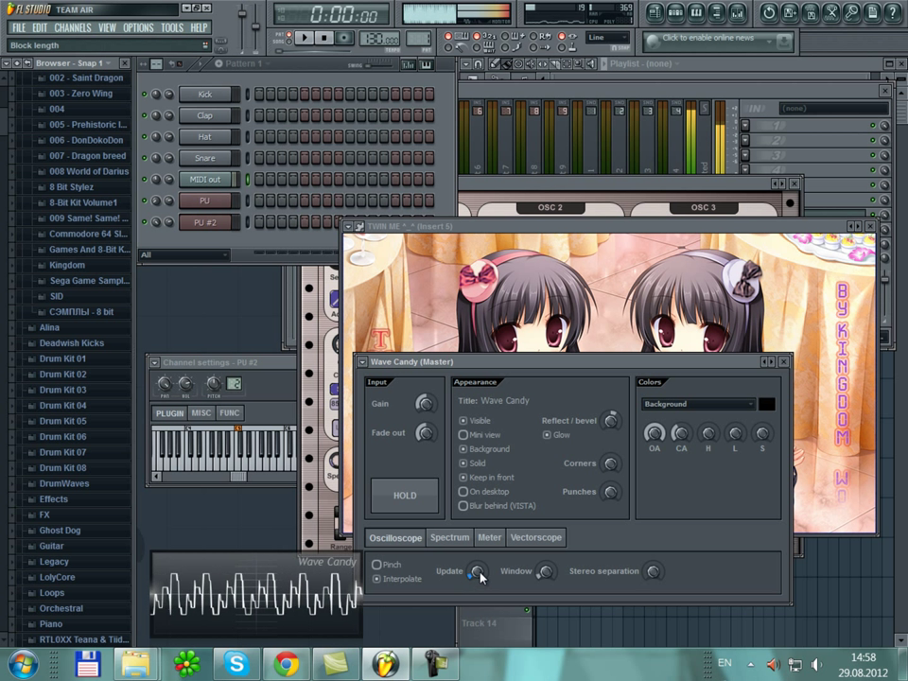
pyautogui.moveTo(481, 556); pyautogui.dragTo(499, 632)
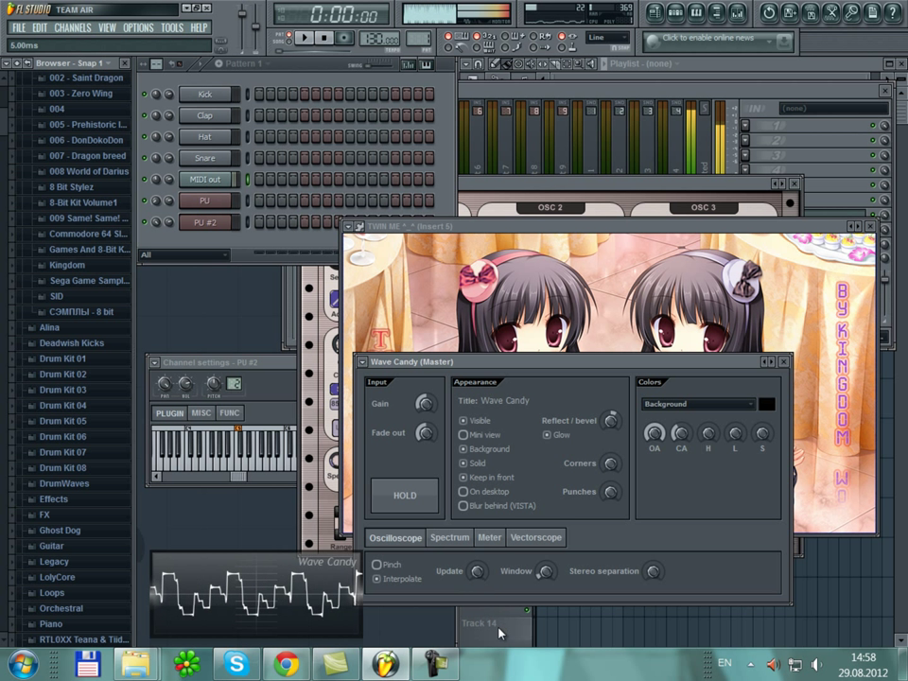
pyautogui.click(782, 363)
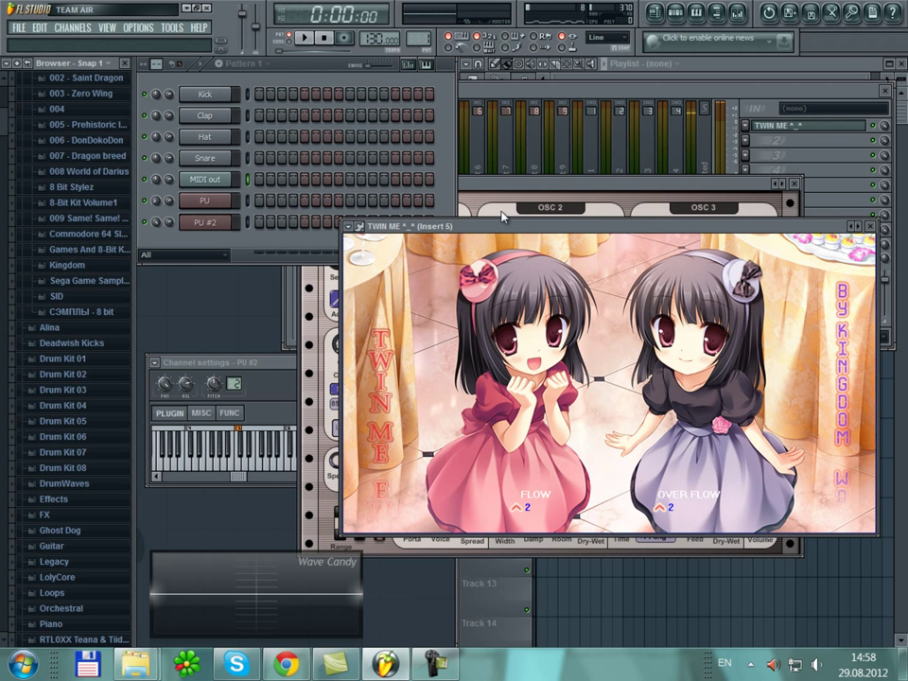
# - Close the TWIN ME effect window and play low test notes on the MIDI out channel
pyautogui.moveTo(509, 229); pyautogui.dragTo(518, 271)
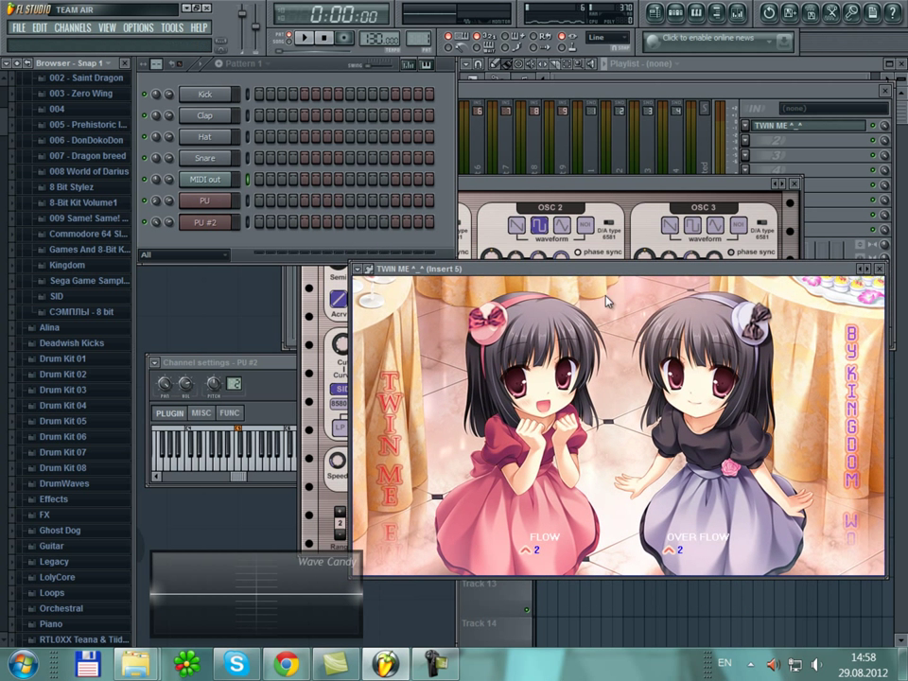
pyautogui.click(882, 274)
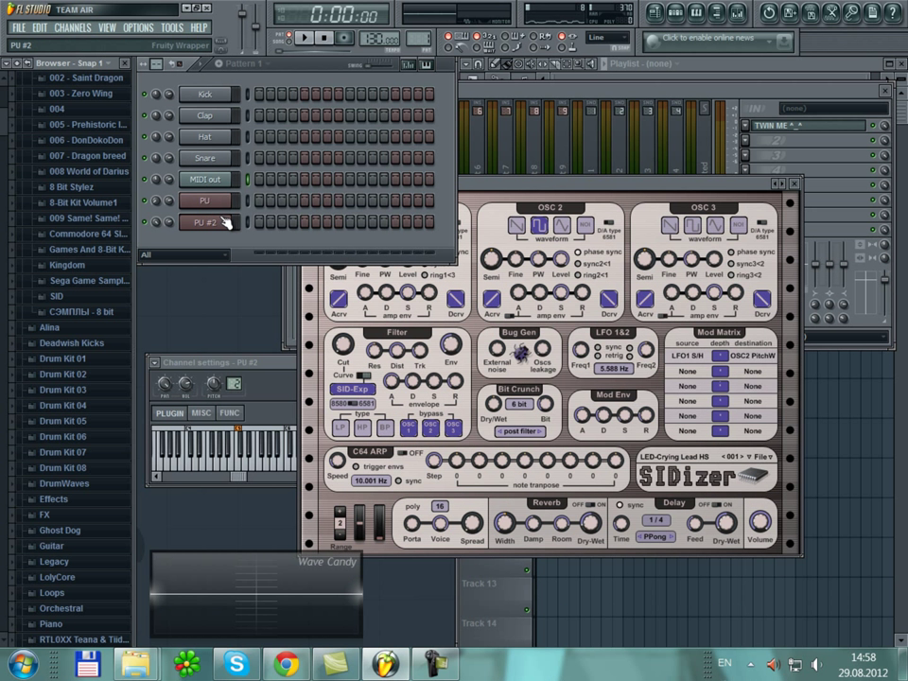
pyautogui.press('x')
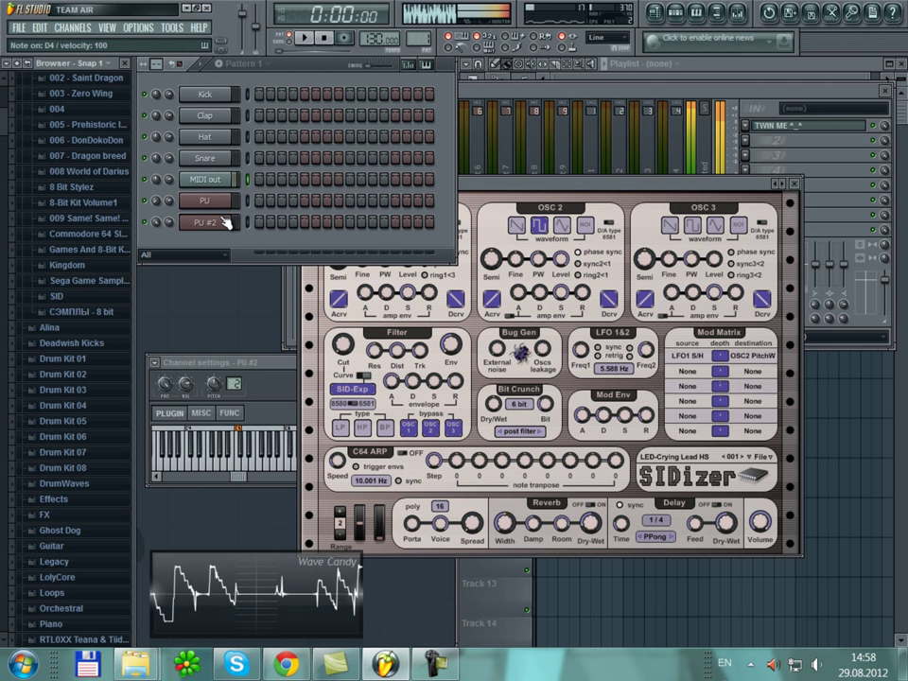
pyautogui.press('c')
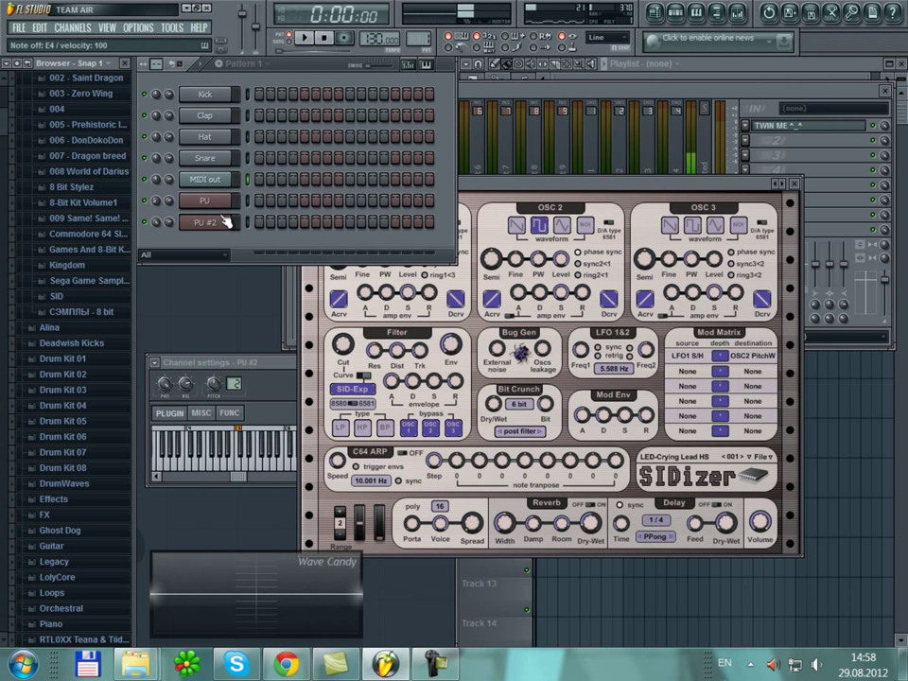
# - Replace the square waveform in PU #2's OSC 2 with the triangle and play test notes on the MIDI out channel
pyautogui.click(562, 194)
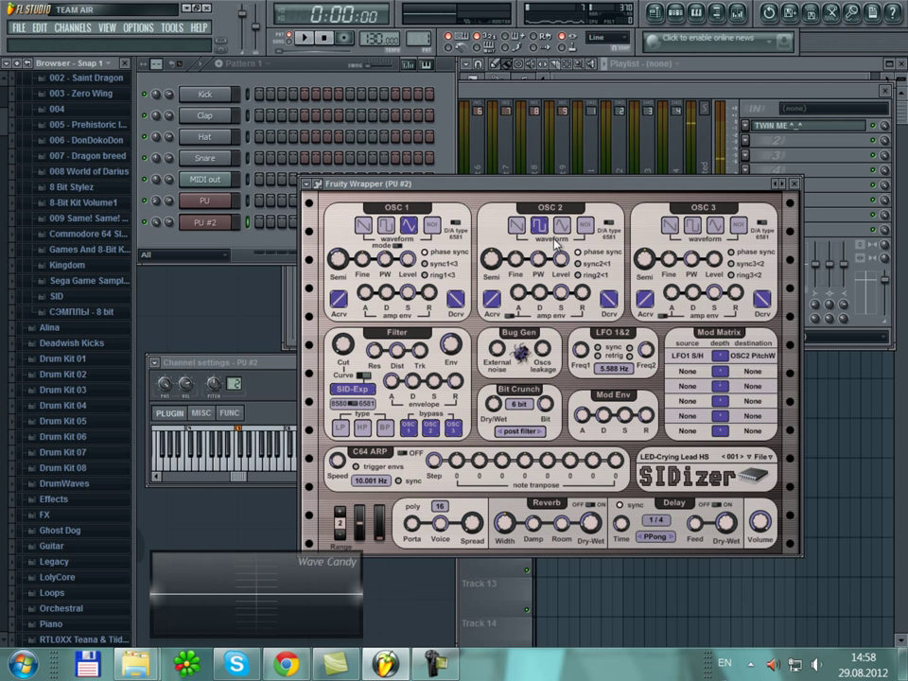
pyautogui.click(541, 227)
pyautogui.click(561, 226)
pyautogui.press('q')
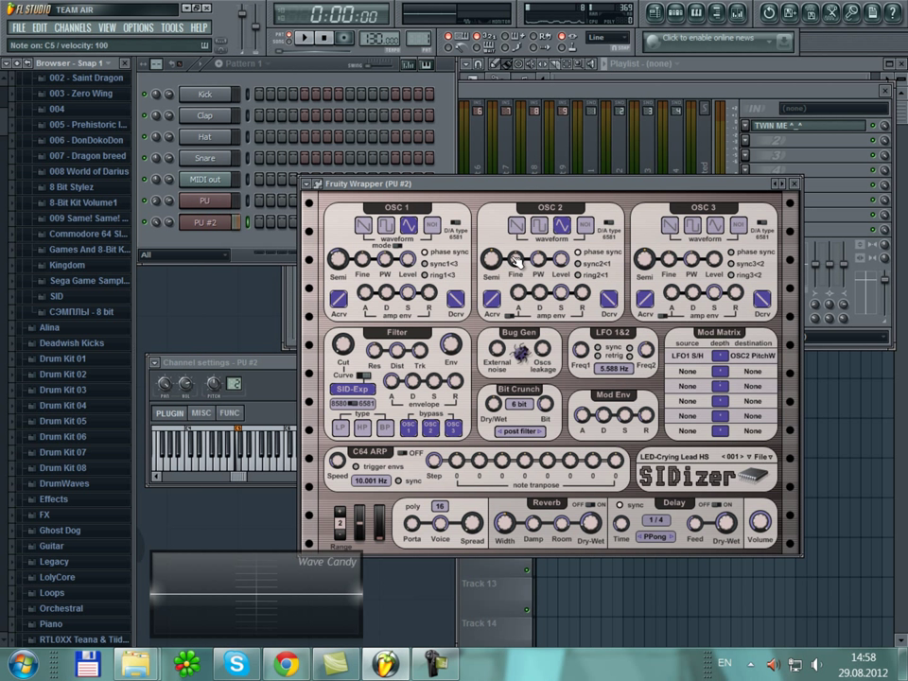
pyautogui.click(248, 181)
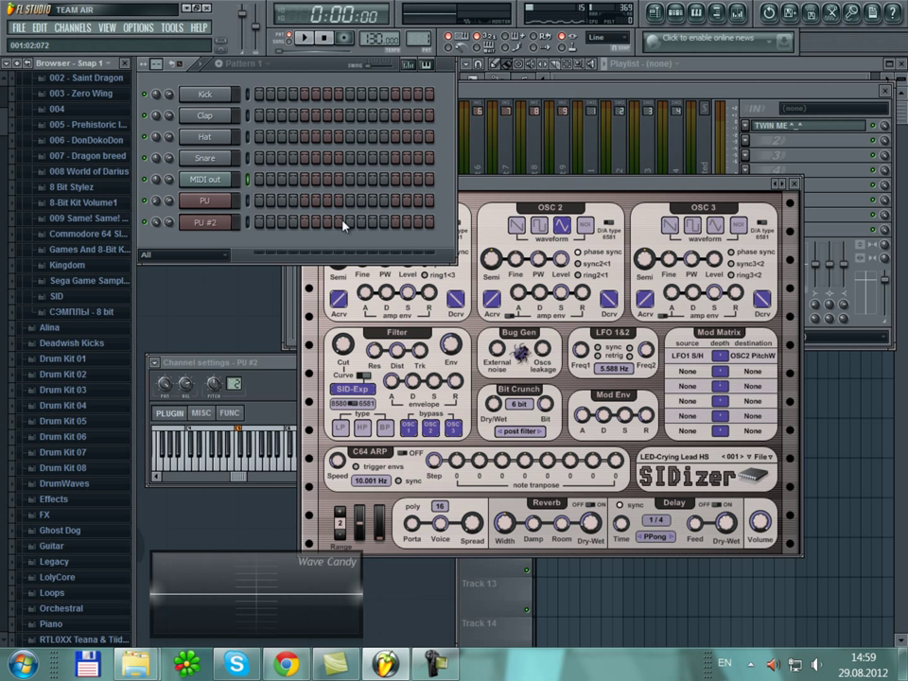
# - Raise the OSC 1 semitone in PU and check the combined sound on the MIDI out channel
pyautogui.click(221, 202)
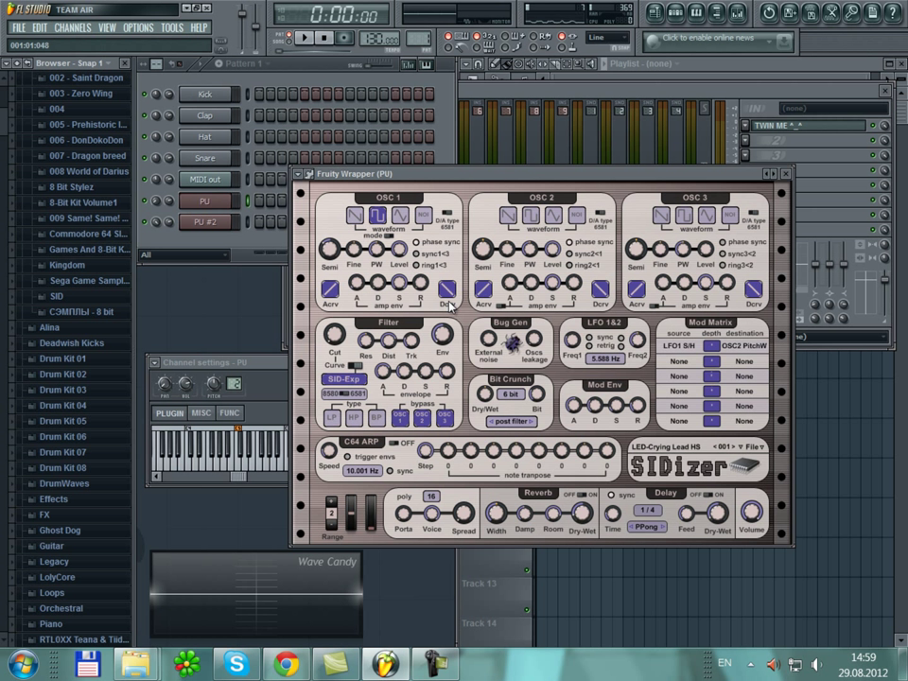
pyautogui.click(331, 251)
pyautogui.moveTo(357, 210); pyautogui.dragTo(367, 183)
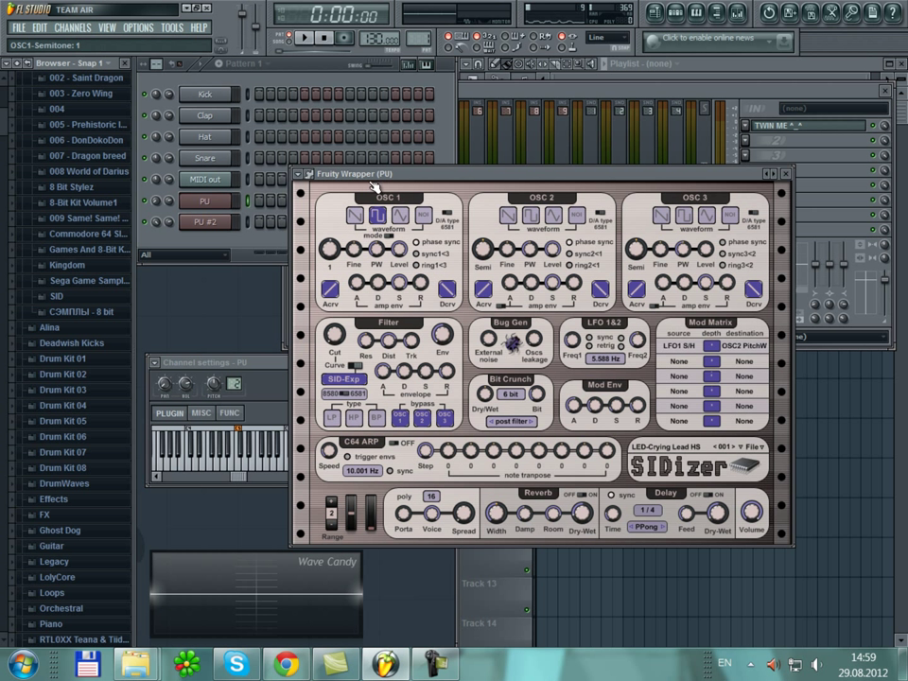
pyautogui.click(249, 180)
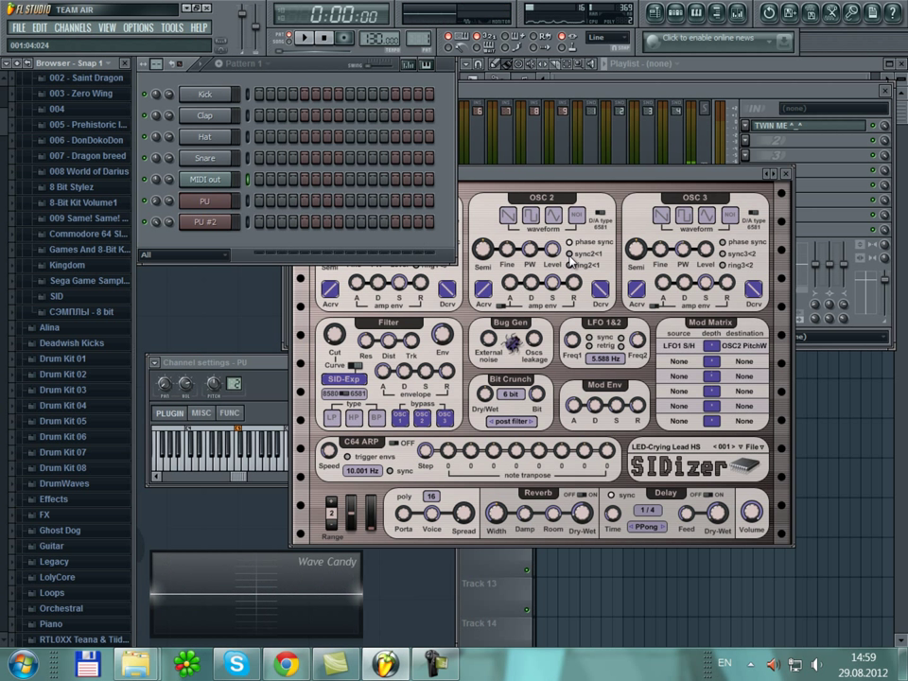
# - Set the OSC 1 semitone in PU to -12
pyautogui.click(554, 174)
pyautogui.moveTo(327, 251); pyautogui.dragTo(342, 309)
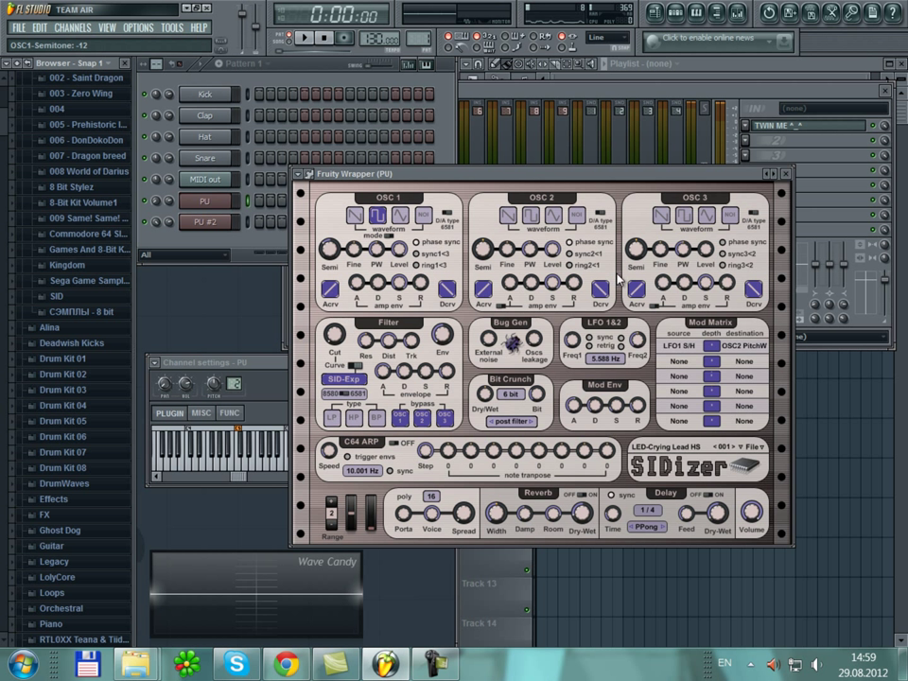
# - Try the saw waveform in PU's OSC 2 through the MIDI out channel, and turn it off again
pyautogui.click(508, 215)
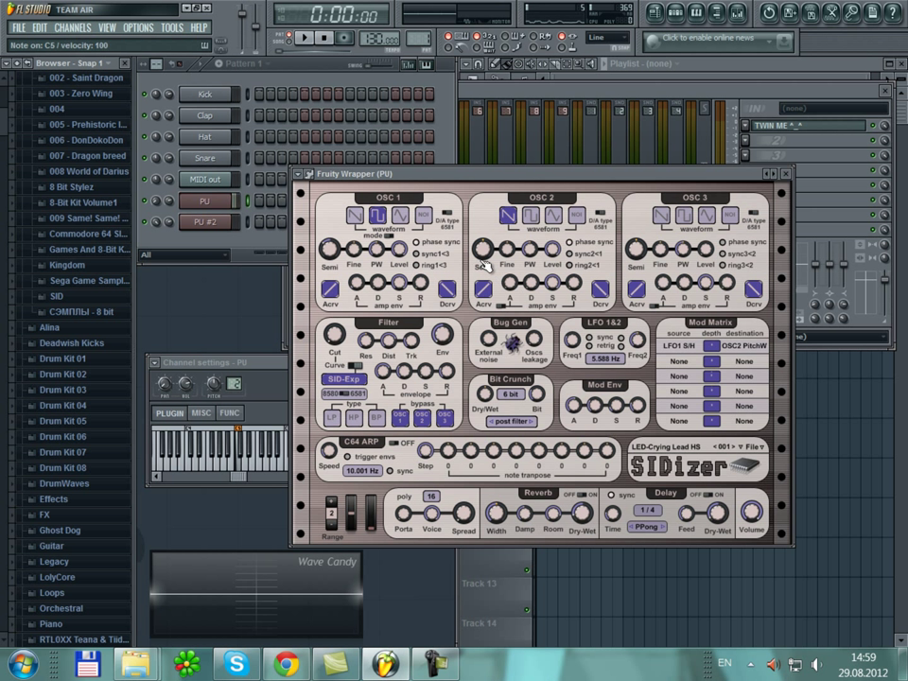
pyautogui.click(255, 182)
pyautogui.rightClick(255, 182)
pyautogui.doubleClick(248, 181)
pyautogui.click(248, 182)
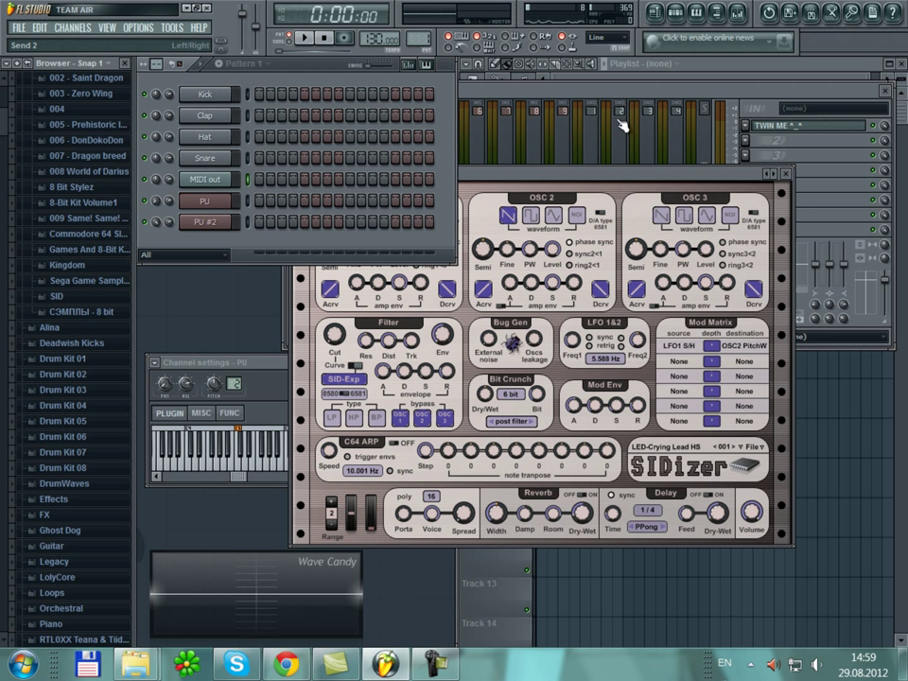
pyautogui.click(589, 93)
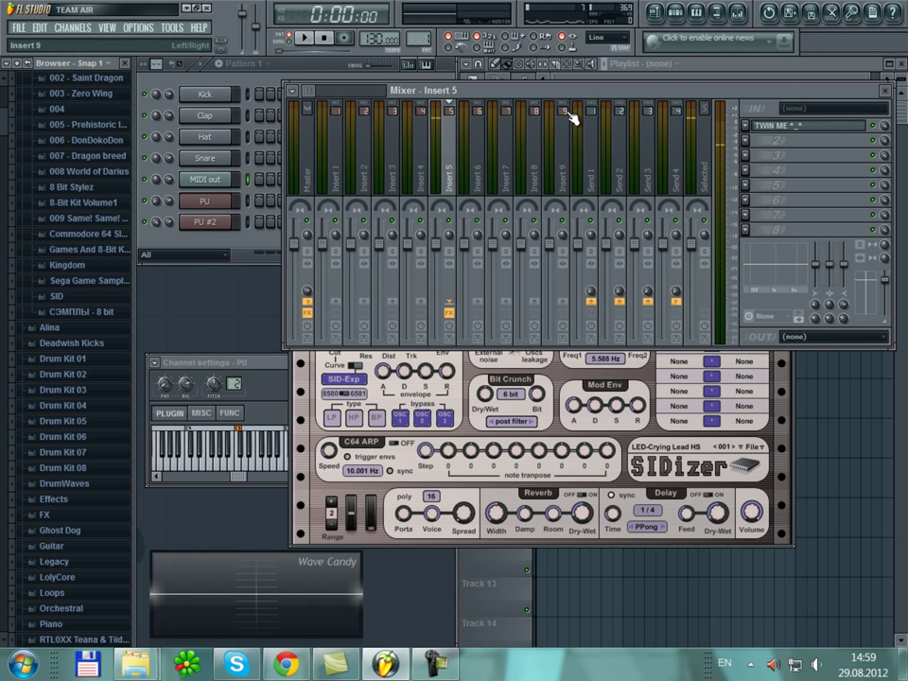
pyautogui.click(299, 416)
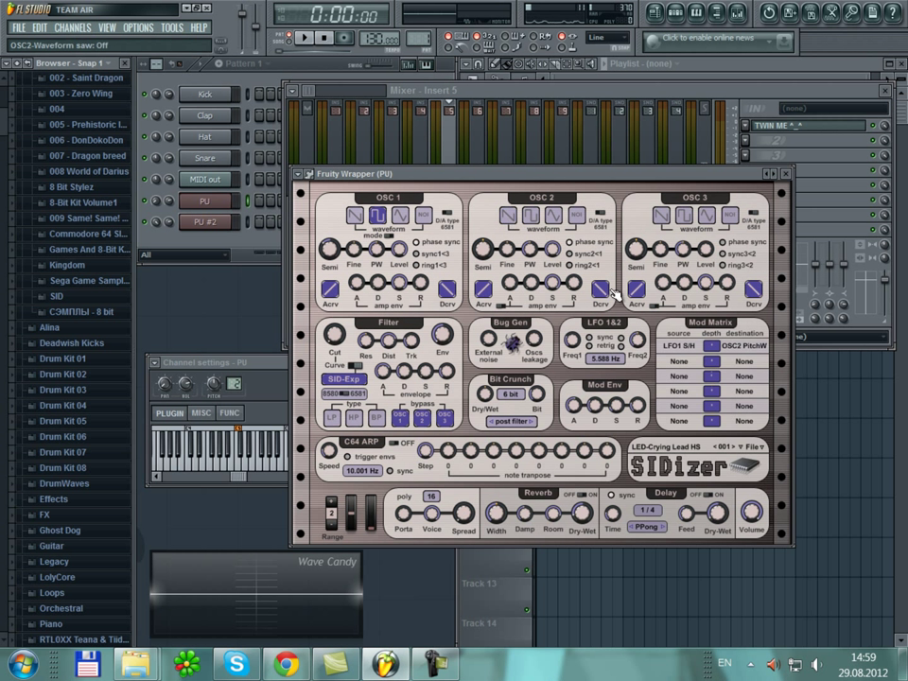
pyautogui.click(761, 94)
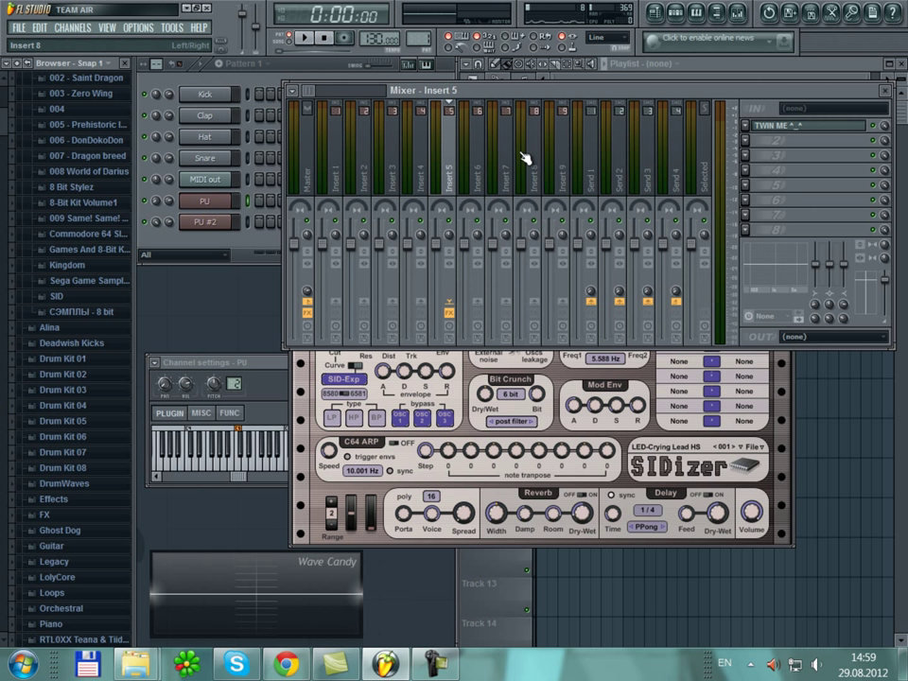
# - Switch PU #2's OSC 2 to the square waveform and set its semitone to -24
pyautogui.click(217, 224)
pyautogui.click(543, 228)
pyautogui.moveTo(494, 273); pyautogui.dragTo(527, 374)
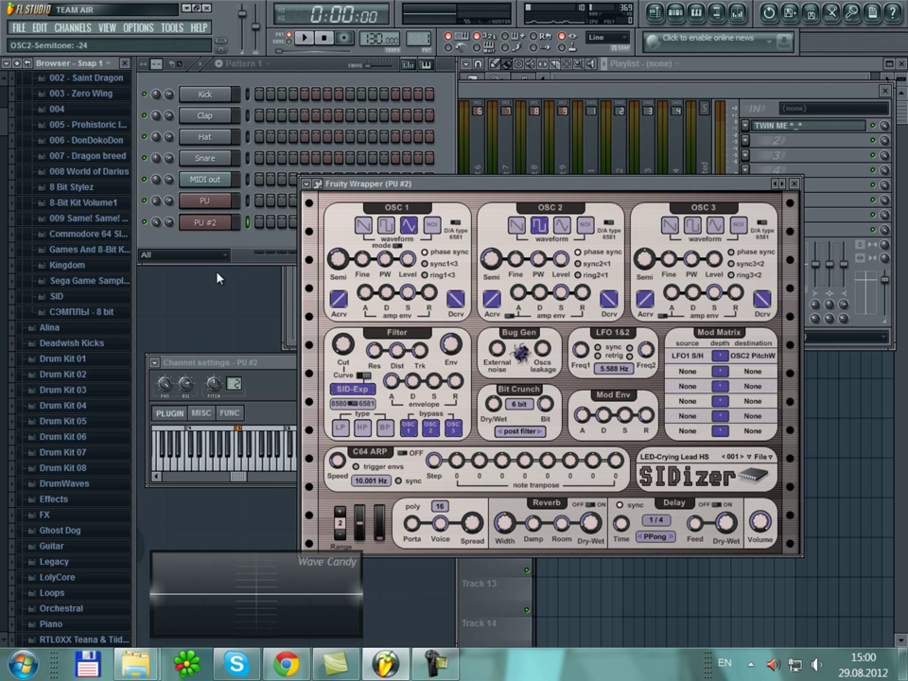
# - Play test notes on the MIDI out channel to hear PU with PU #2's lowered square oscillator
pyautogui.click(225, 248)
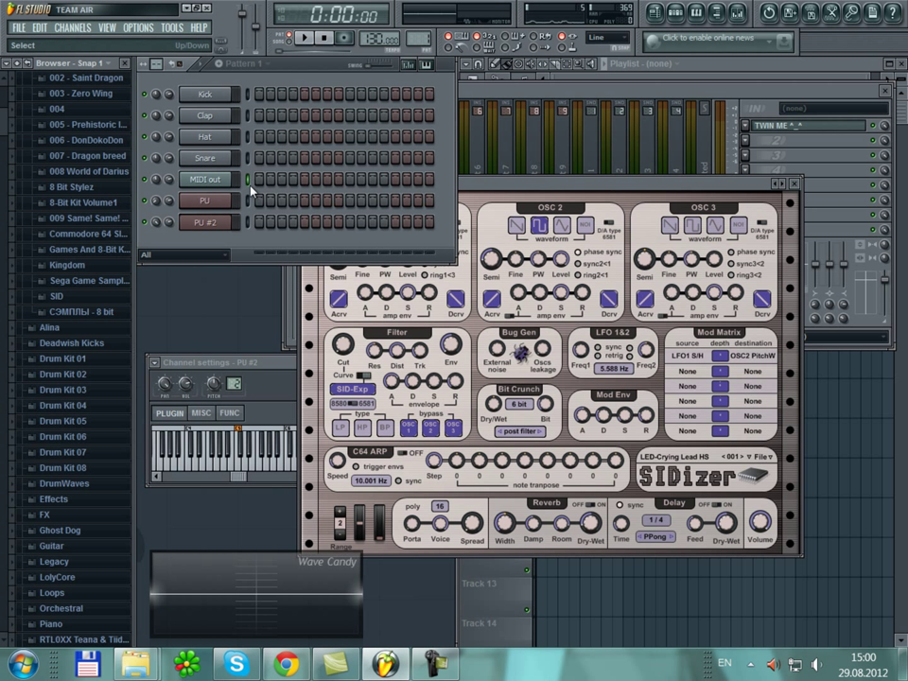
pyautogui.press('q')
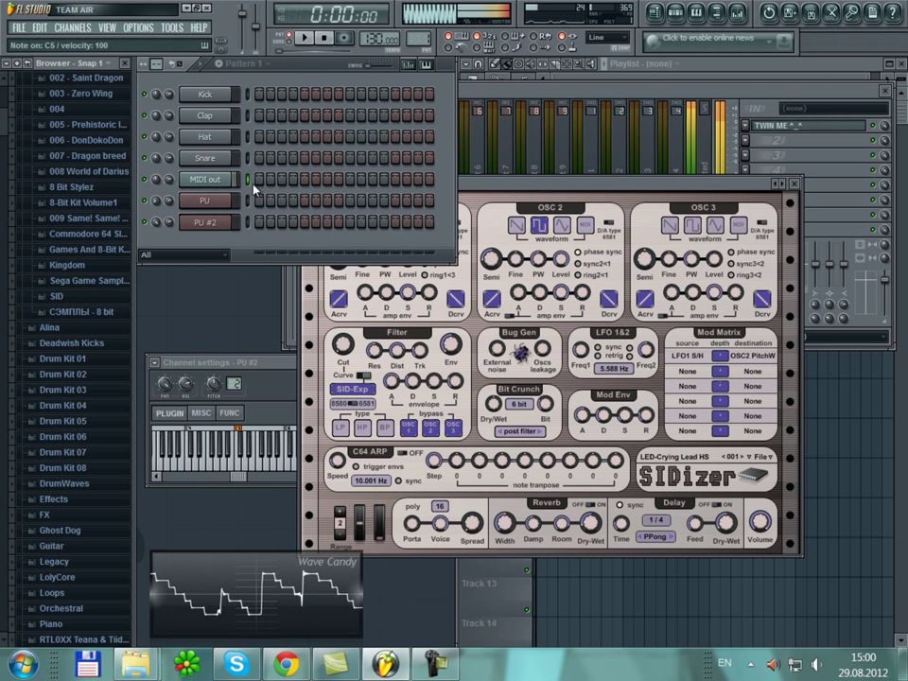
pyautogui.press('e')
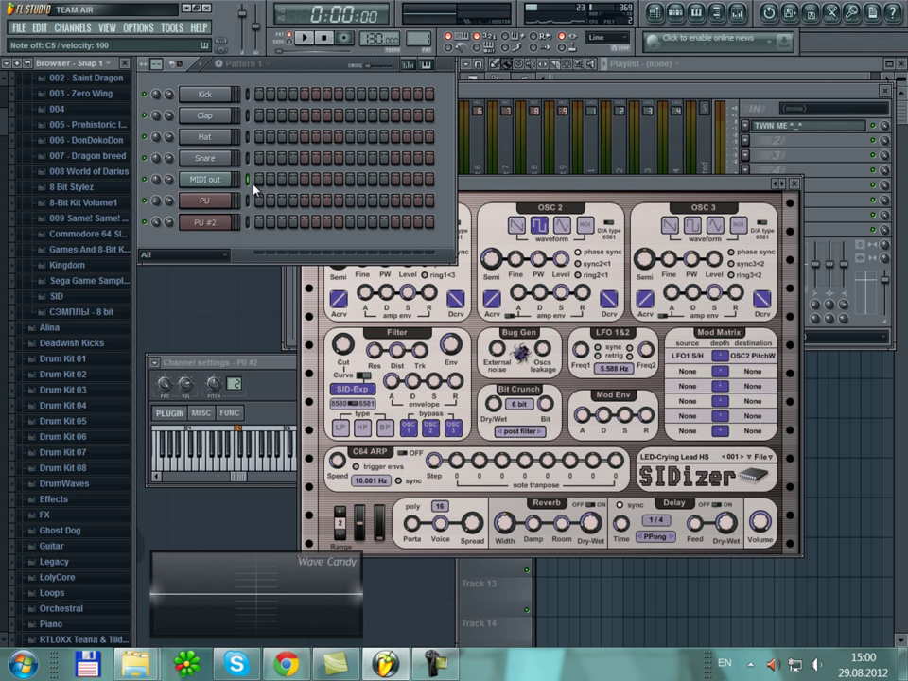
# - Set both FLOW and OVER FLOW to 4 in the TWIN ME effect on Insert 5 and select the MIDI out channel
pyautogui.click(799, 127)
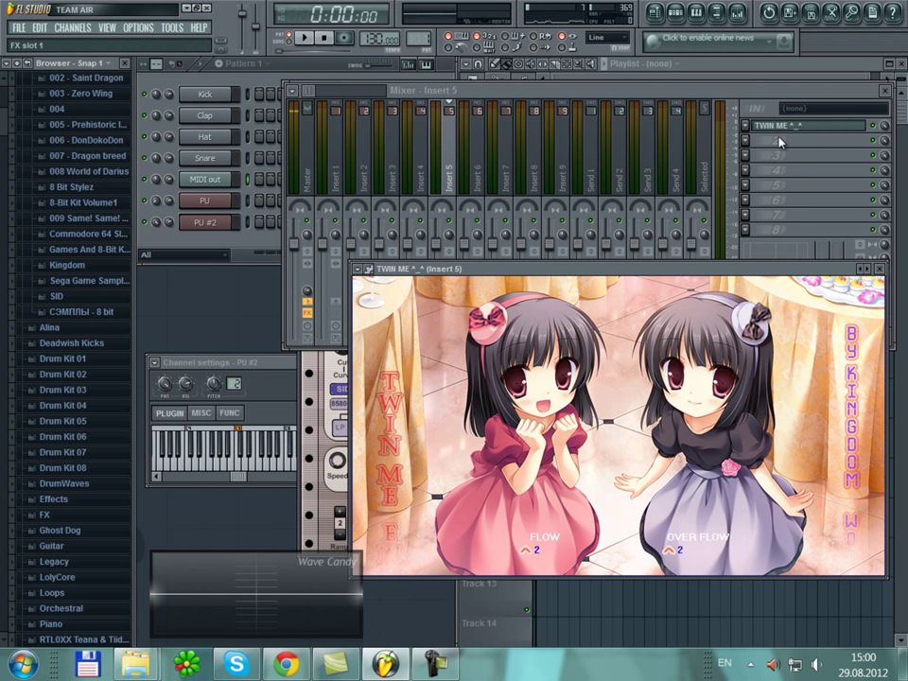
pyautogui.click(526, 548)
pyautogui.click(670, 550)
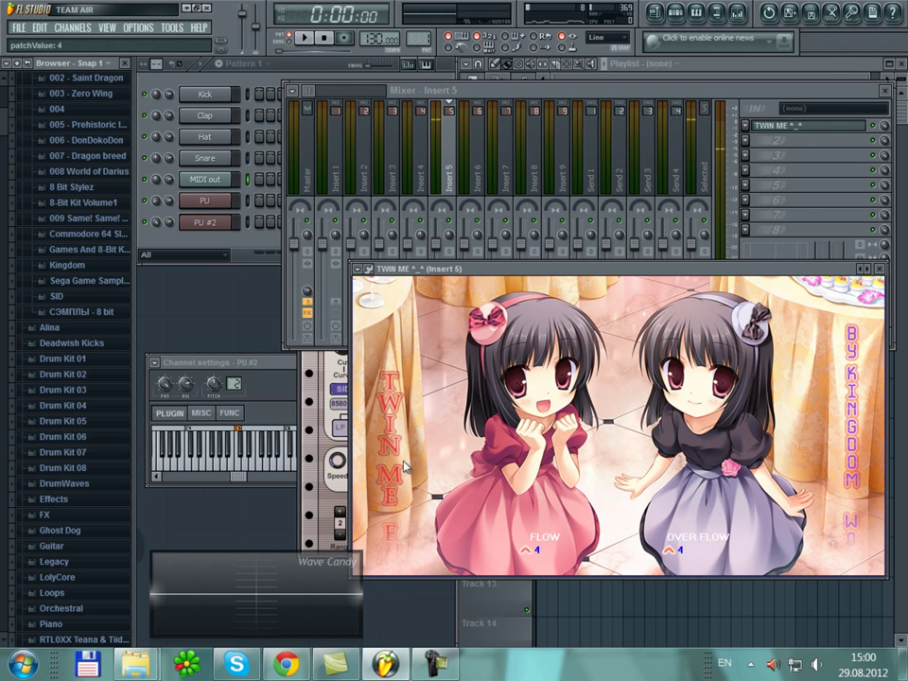
pyautogui.click(251, 187)
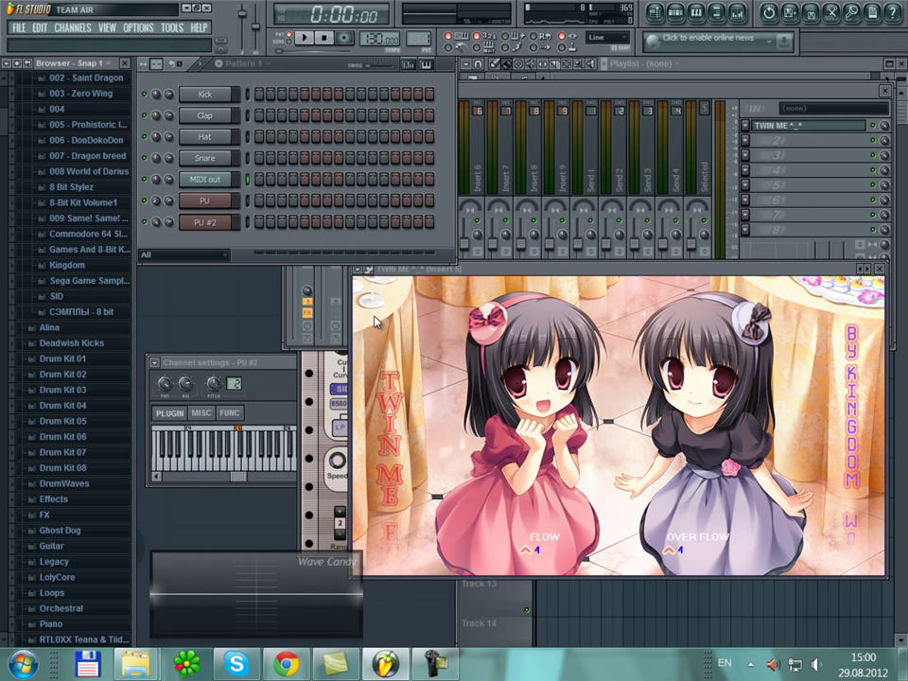
# - Play test notes on the MIDI out channel to hear PU and PU #2 together through TWIN ME
pyautogui.click(306, 402)
pyautogui.click(247, 179)
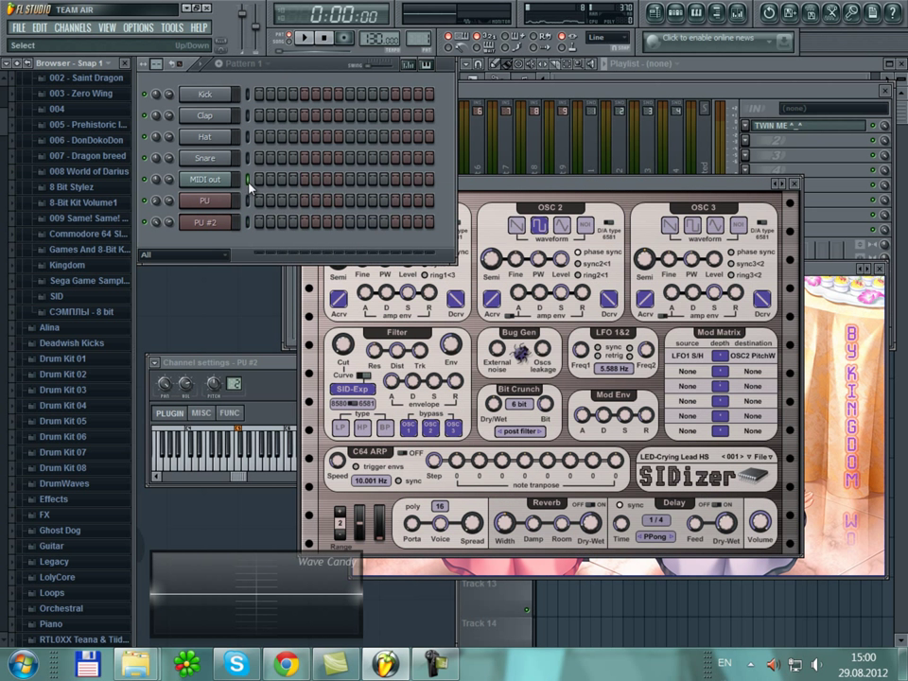
pyautogui.press('r')
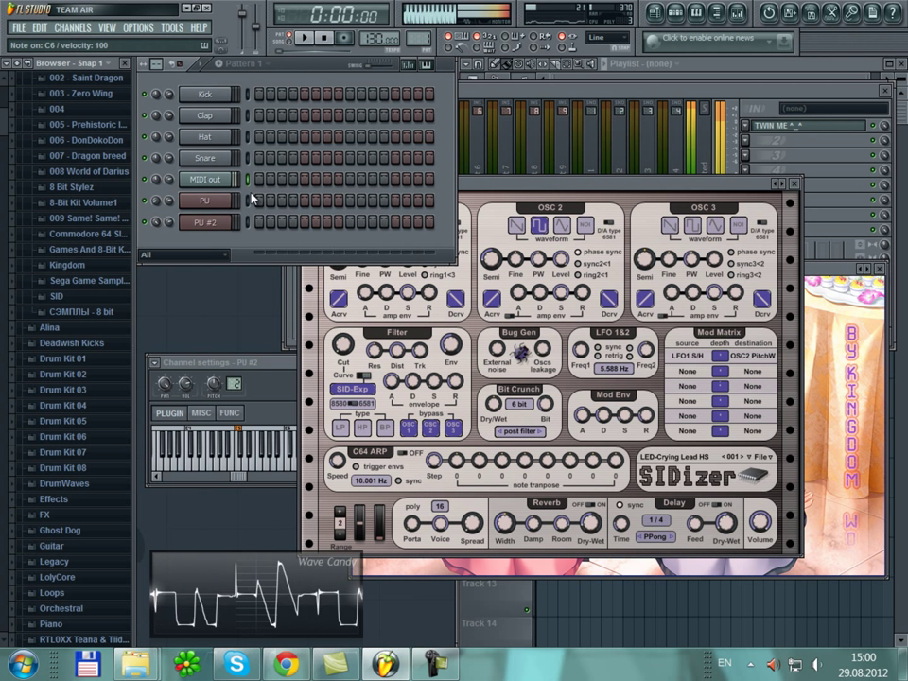
pyautogui.press('z')
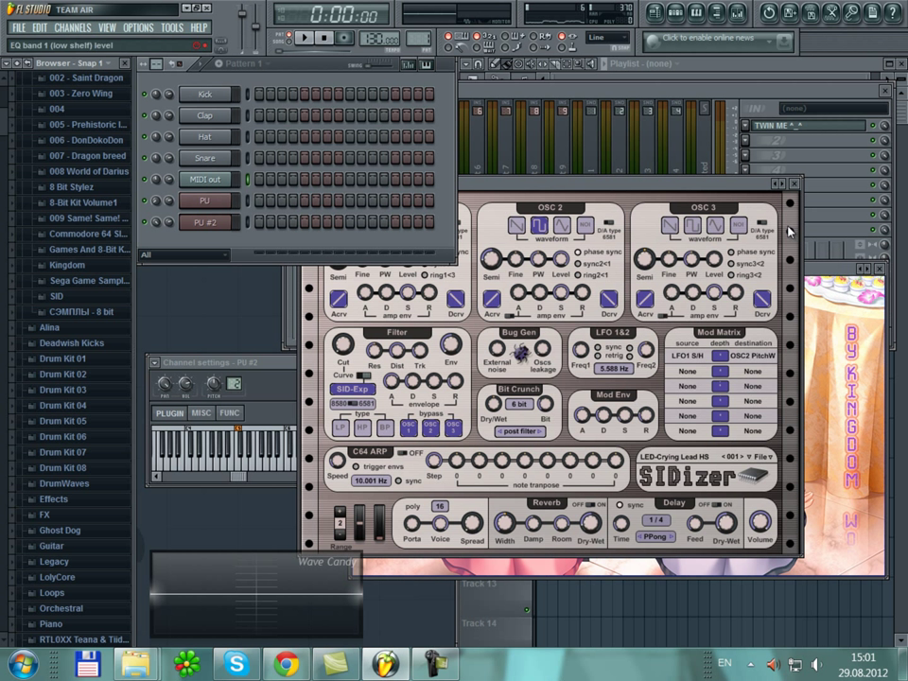
# - Route the PU channel to mixer track 6 and the PU #2 channel to mixer track 7
pyautogui.click(612, 189)
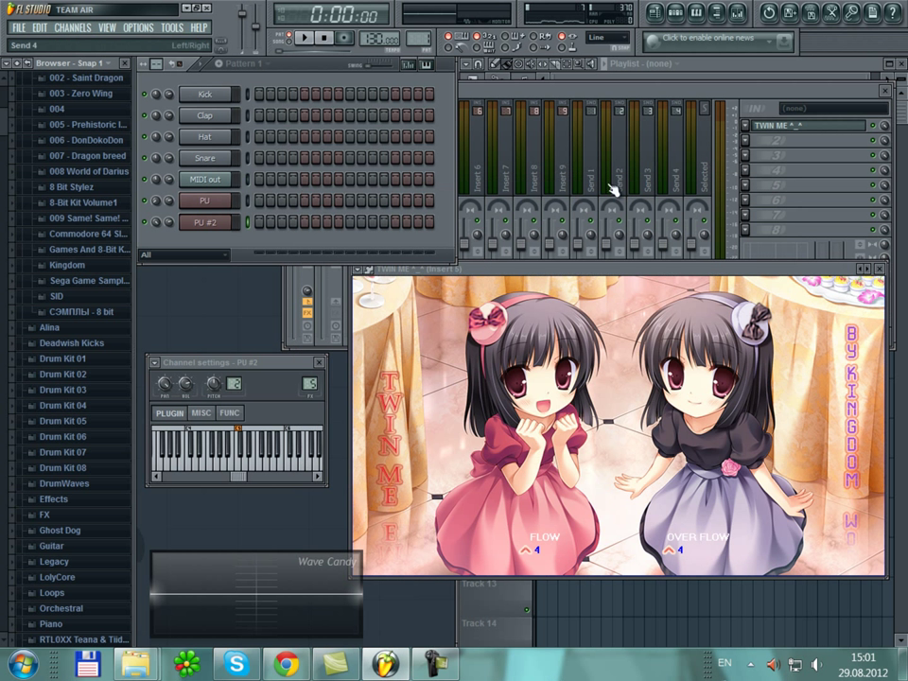
pyautogui.click(225, 201)
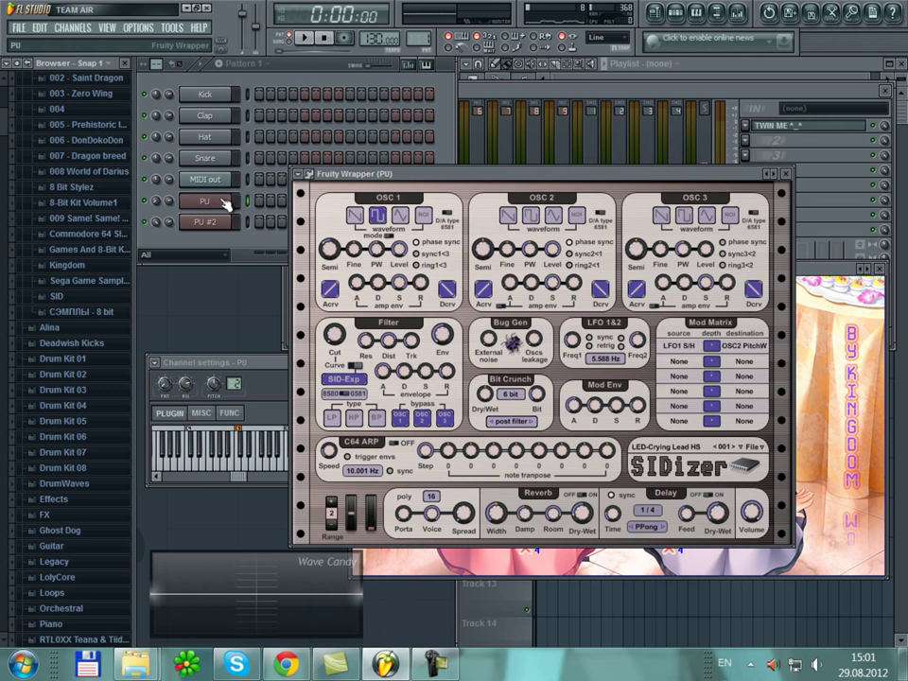
pyautogui.click(787, 175)
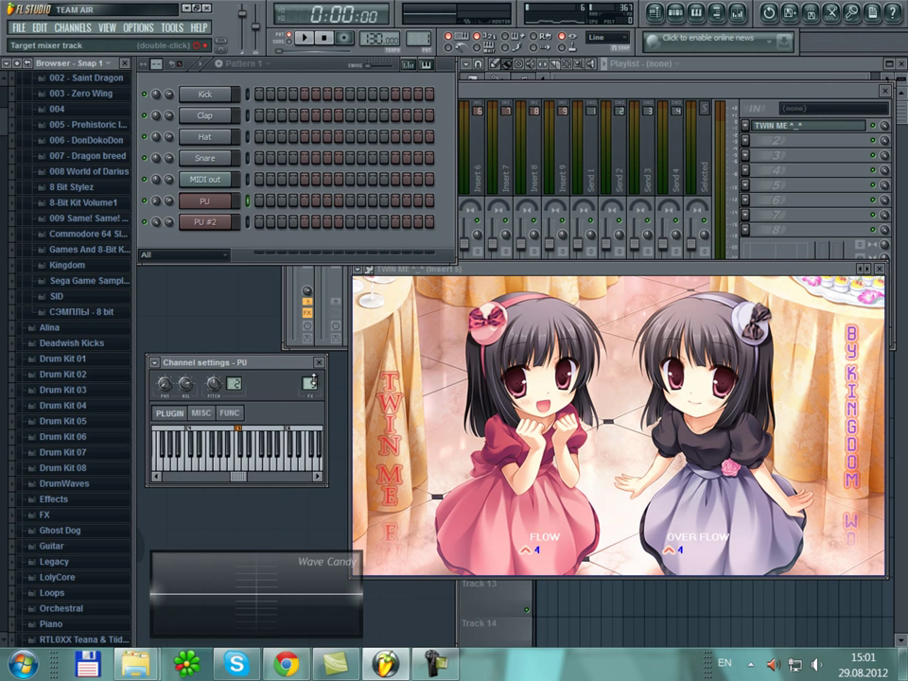
pyautogui.click(213, 223)
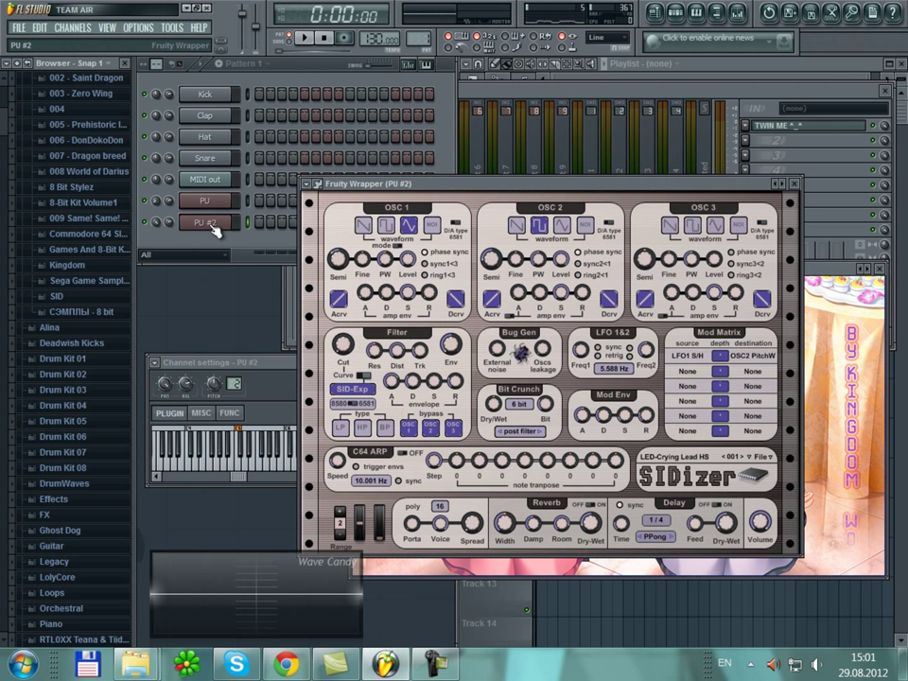
pyautogui.click(234, 363)
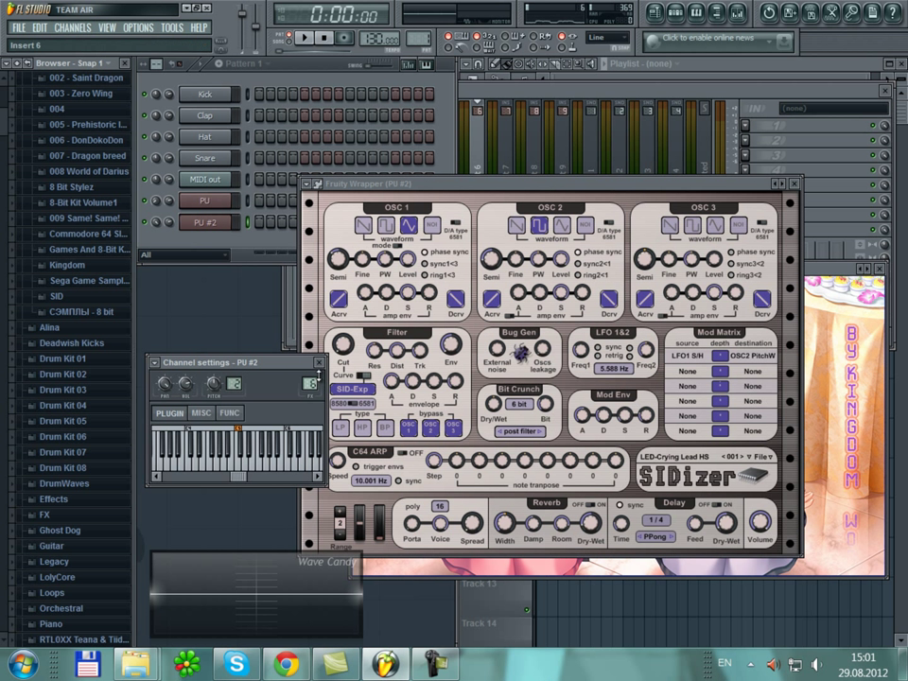
pyautogui.moveTo(318, 375); pyautogui.dragTo(318, 371)
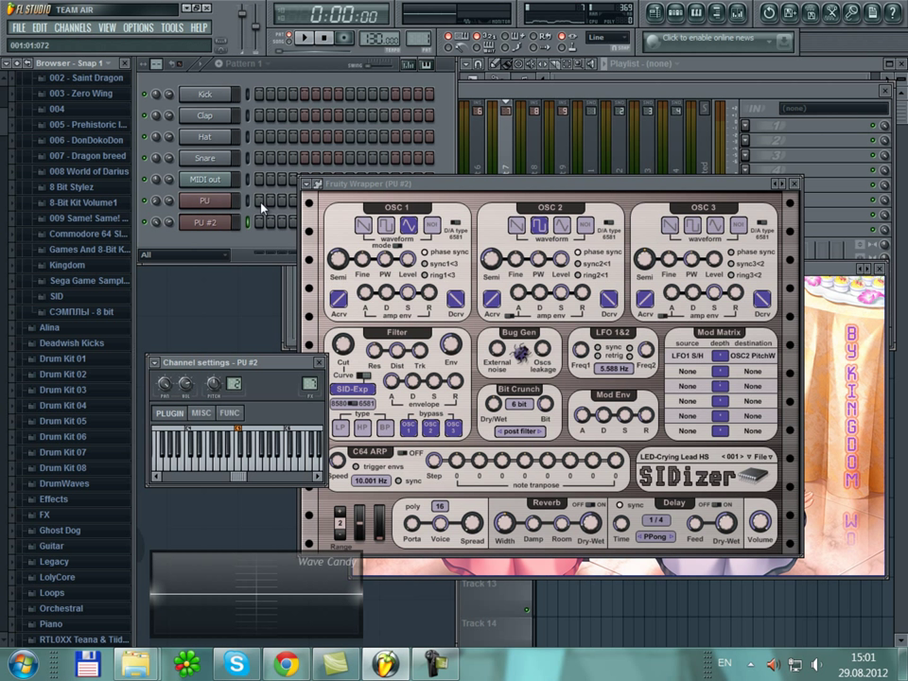
# - Select Insert 6 in the mixer and play test notes on the PU channel to check its new routing
pyautogui.click(754, 91)
pyautogui.click(477, 153)
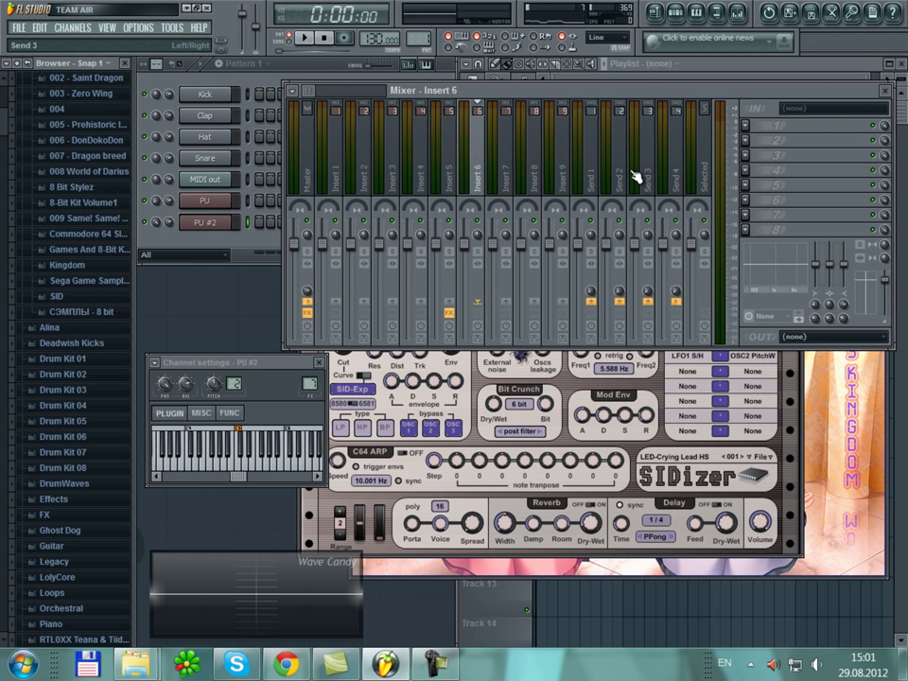
pyautogui.click(250, 207)
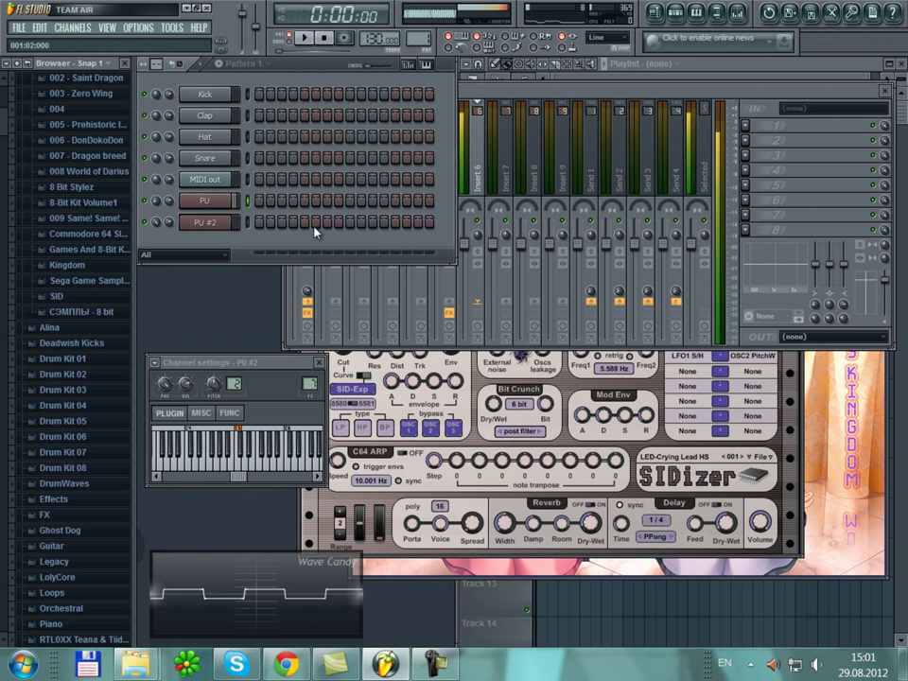
# - Add GLITCHGIRL-NEO to the first effect slot of Insert 6 and load its PU-PU-TR preset
pyautogui.click(556, 94)
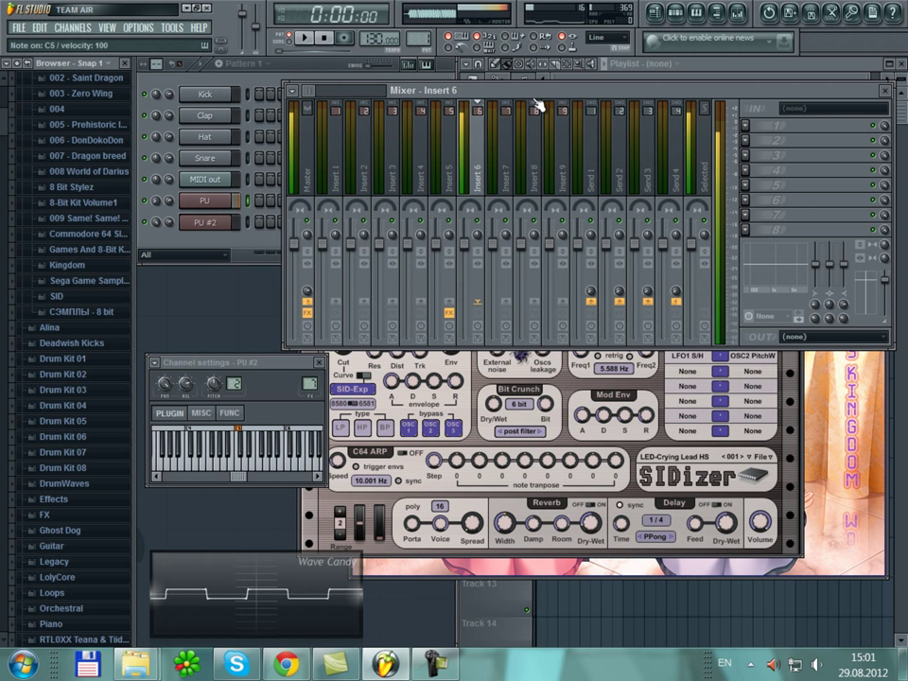
pyautogui.click(750, 133)
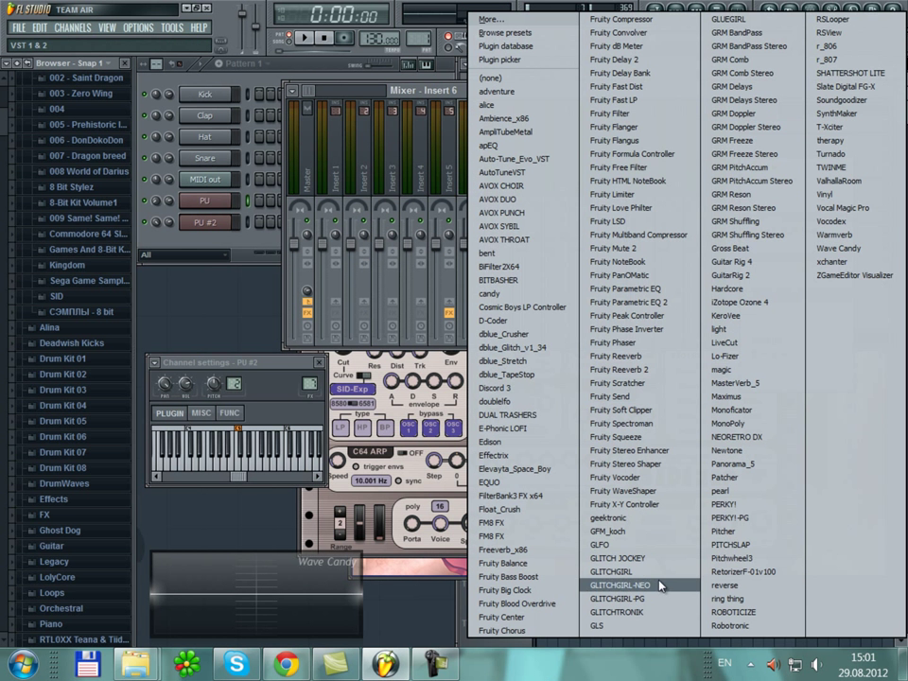
pyautogui.click(624, 585)
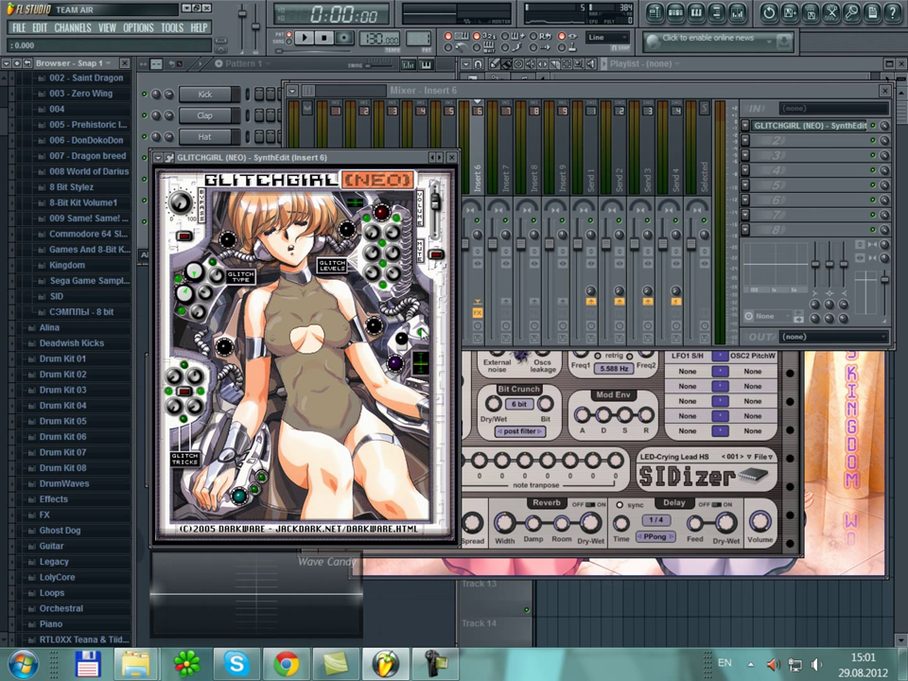
pyautogui.click(158, 157)
pyautogui.moveTo(183, 193)
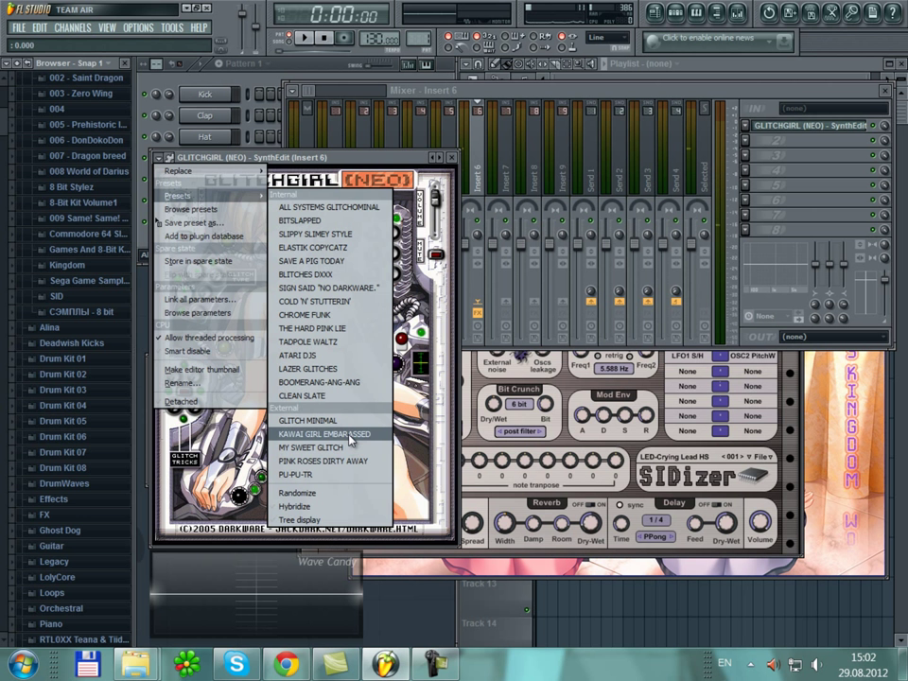
pyautogui.click(333, 480)
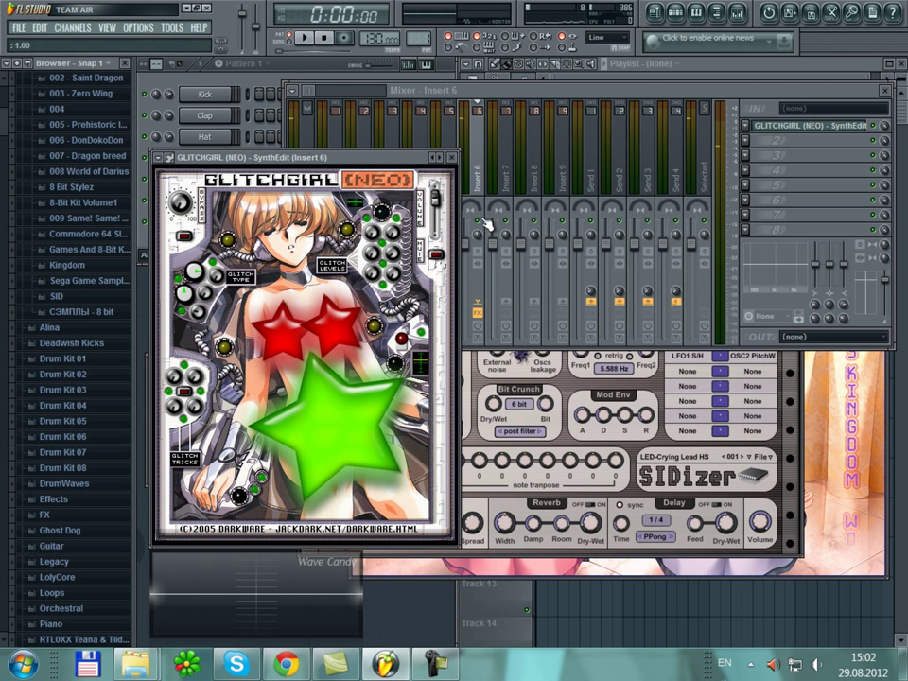
pyautogui.click(453, 160)
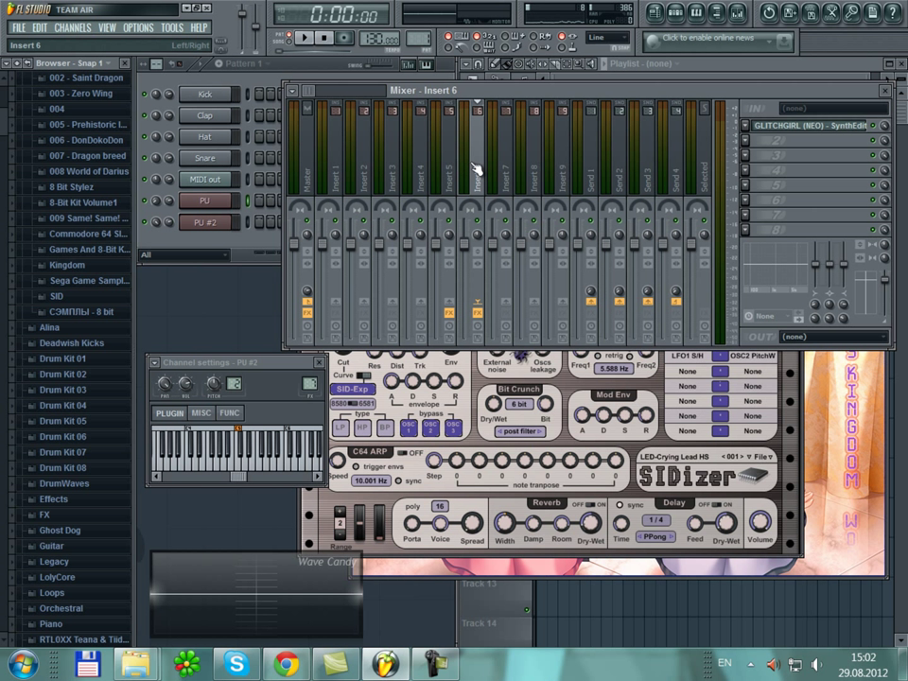
# - Play a test note on PU through Insert 6 and try sending that track to Insert 5
pyautogui.press('q')
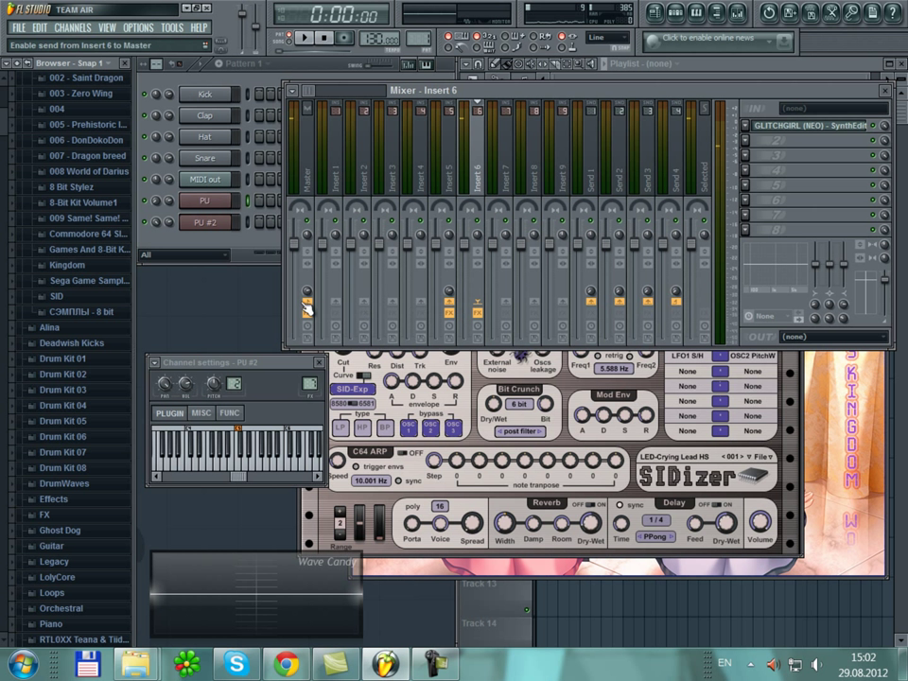
pyautogui.click(305, 248)
pyautogui.click(483, 175)
pyautogui.click(508, 174)
pyautogui.click(479, 170)
# - Add GLITCHGIRL-NEO to the first effect slot of Insert 7 and load its KAWAI GIRL EMBARASSED preset
pyautogui.click(508, 172)
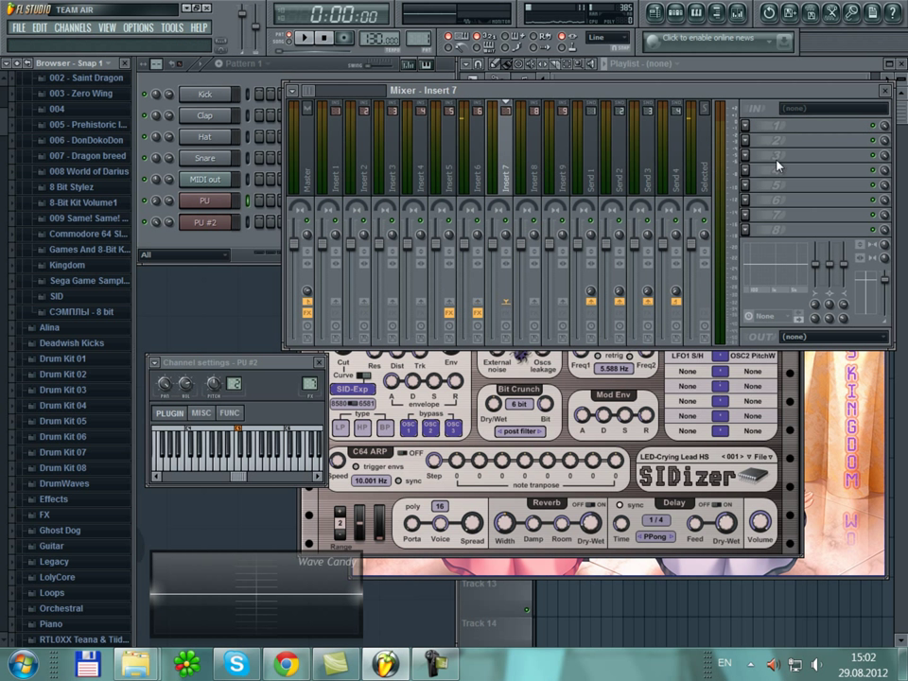
pyautogui.click(748, 127)
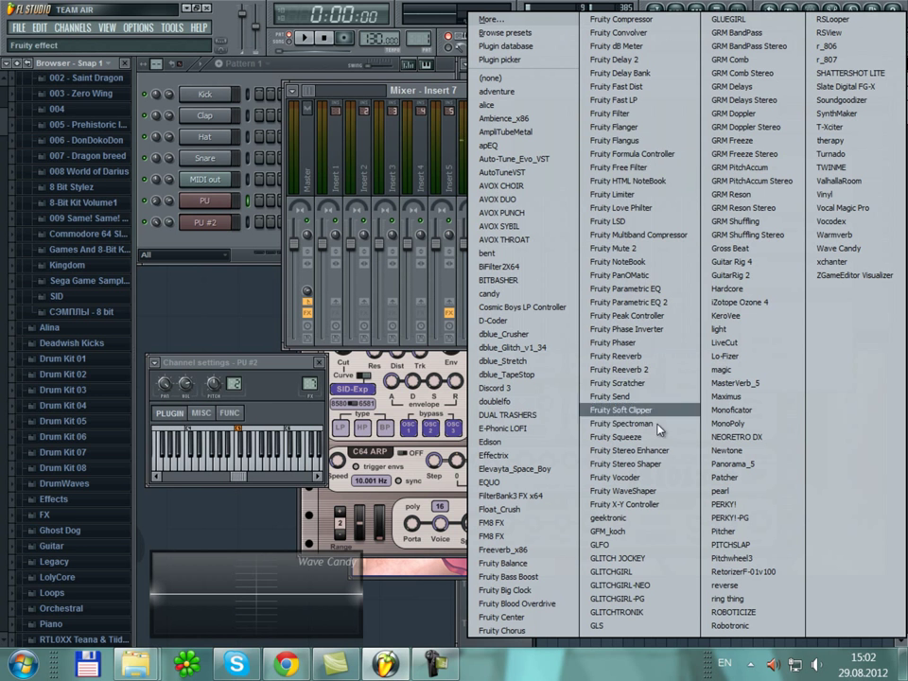
pyautogui.click(625, 585)
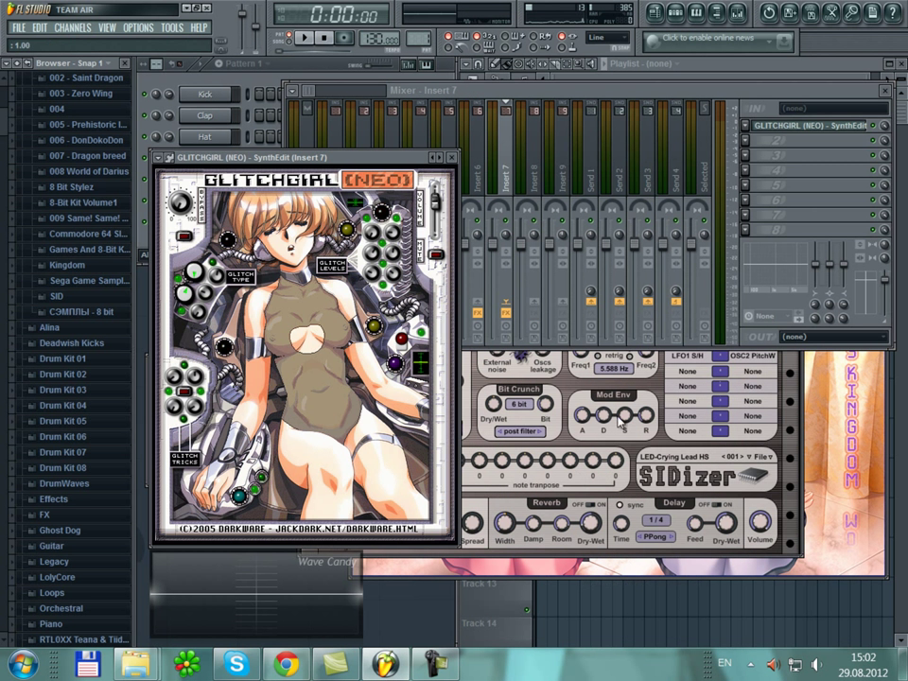
pyautogui.click(171, 157)
pyautogui.moveTo(189, 196)
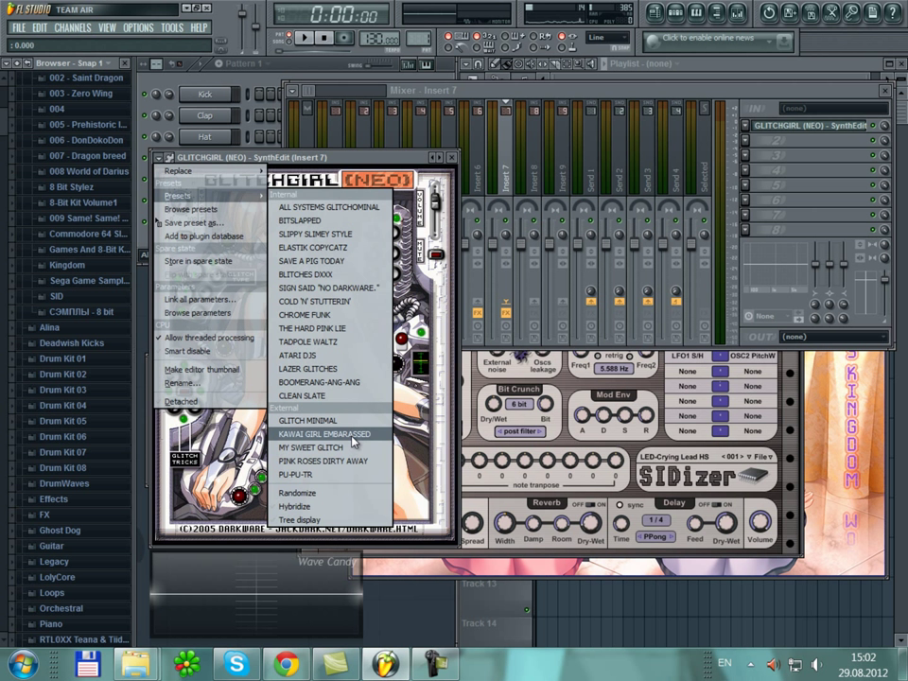
pyautogui.click(326, 433)
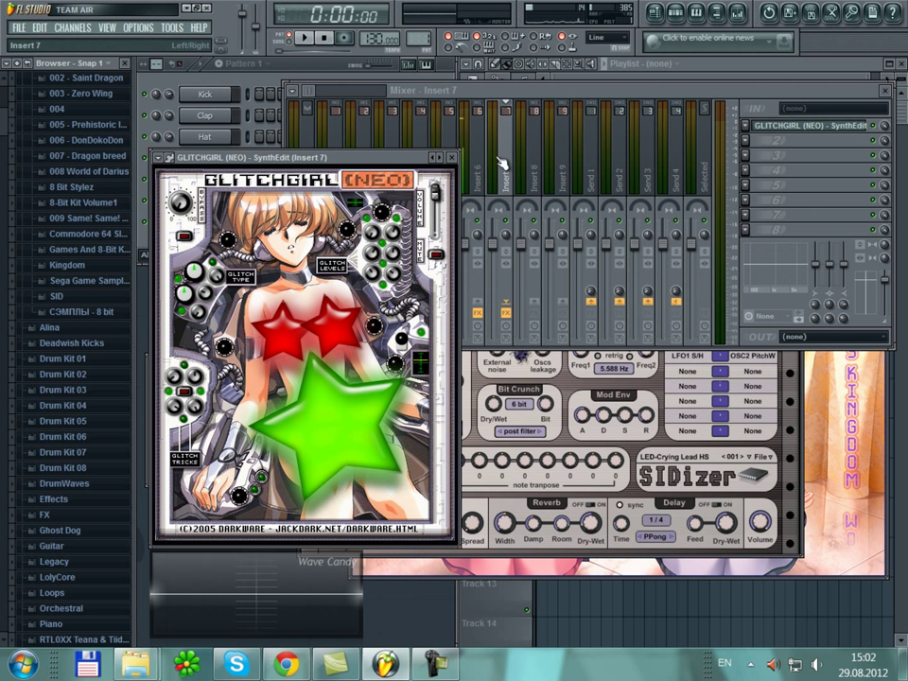
# - Play test notes on PU #2 and check its routing and the GLITCHGIRL (NEO) effect on Insert 7
pyautogui.click(222, 86)
pyautogui.click(233, 223)
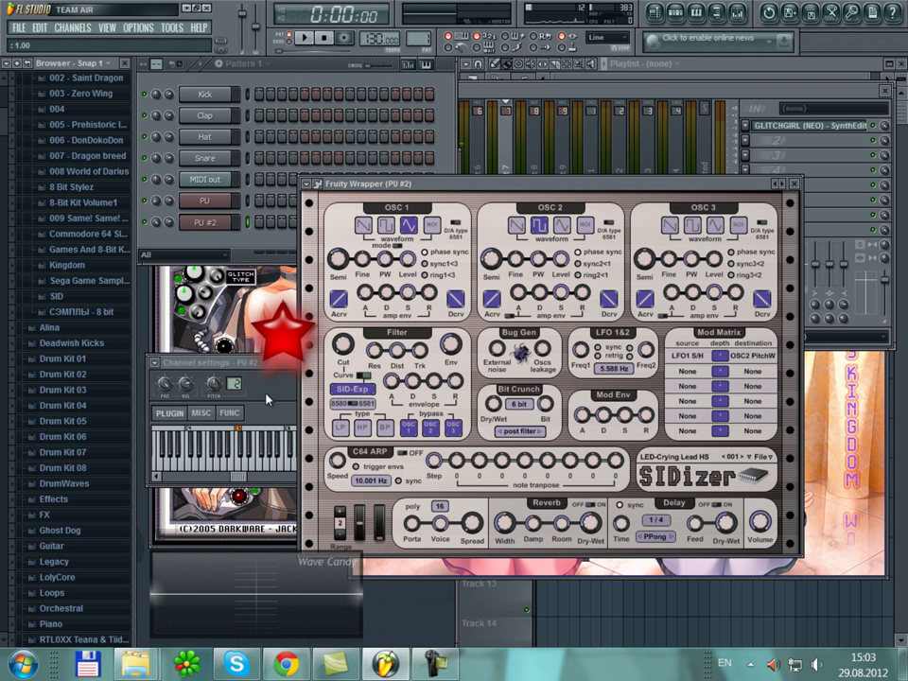
pyautogui.click(267, 399)
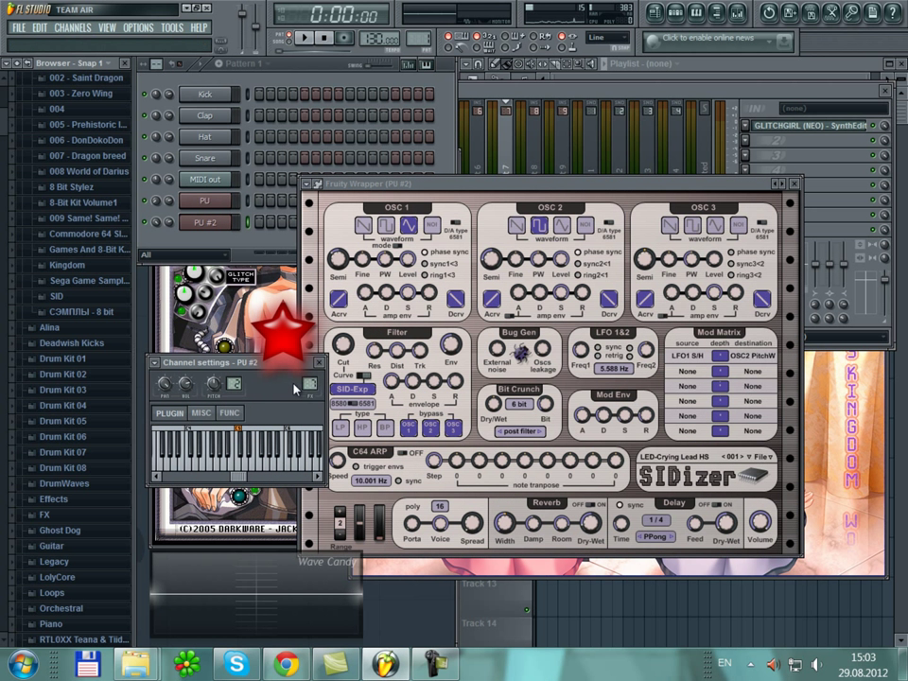
pyautogui.press('F9')
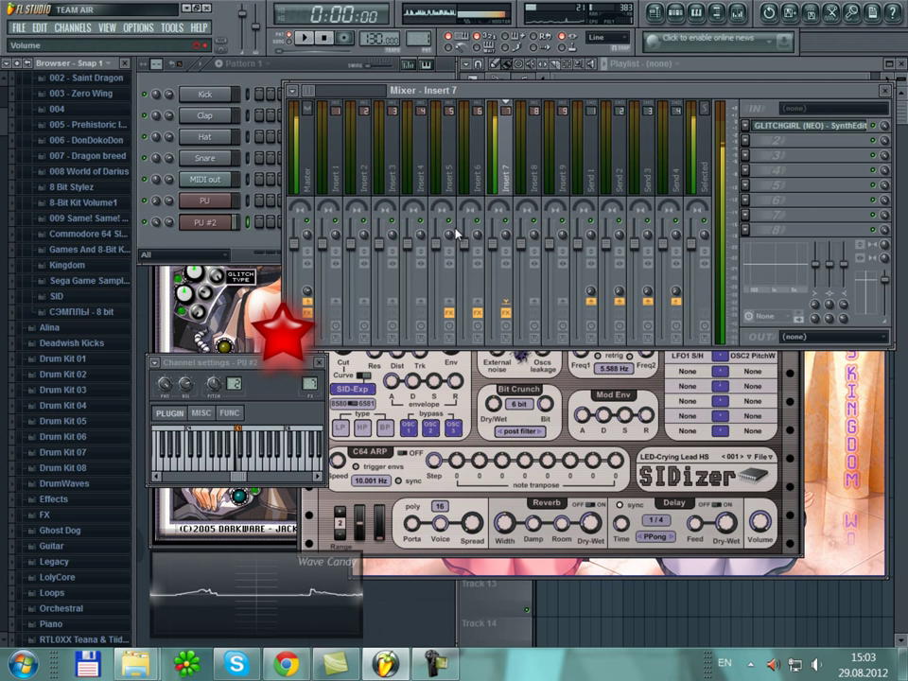
pyautogui.click(166, 331)
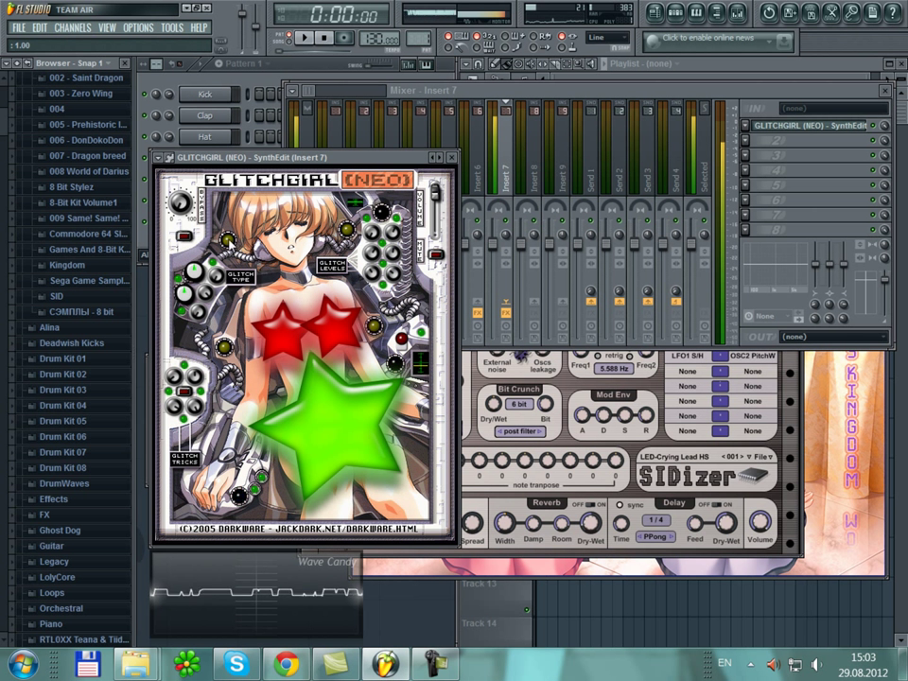
pyautogui.click(451, 157)
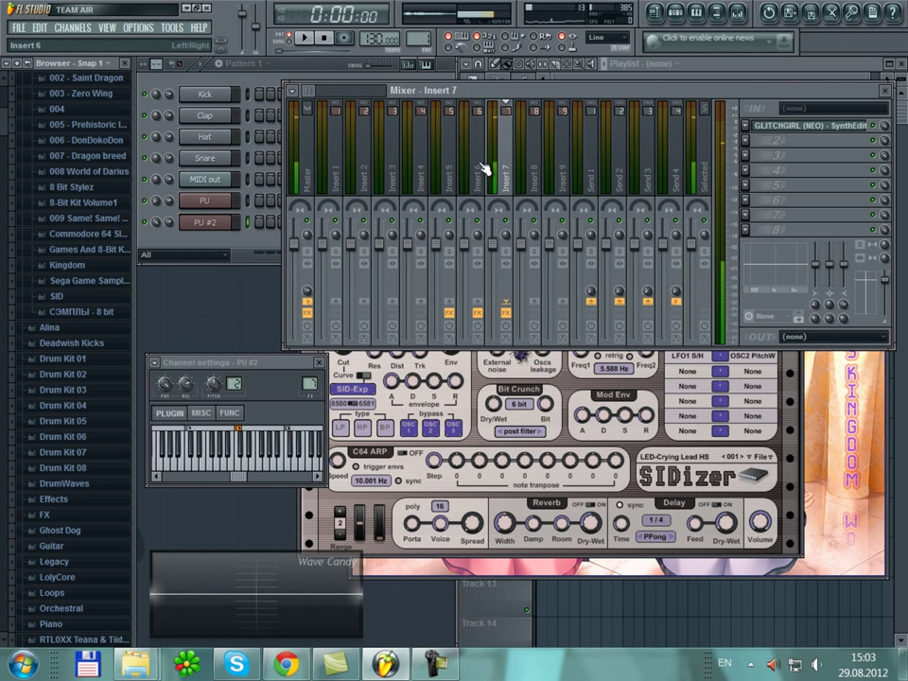
# - Change the GLITCHGIRL (NEO) preset on Insert 6 to the one used on Insert 7
pyautogui.click(482, 170)
pyautogui.click(830, 135)
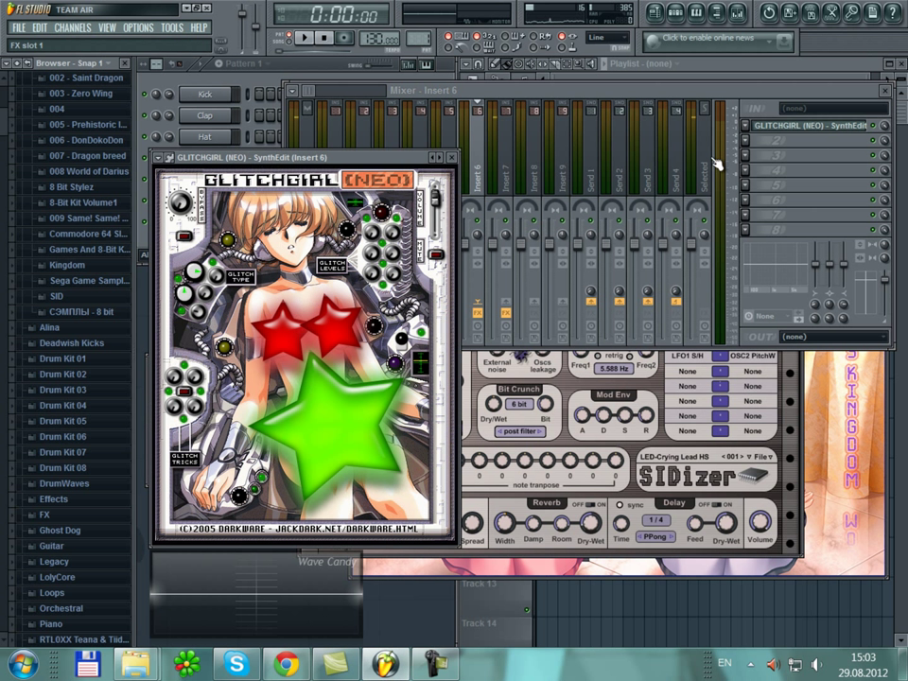
pyautogui.click(159, 157)
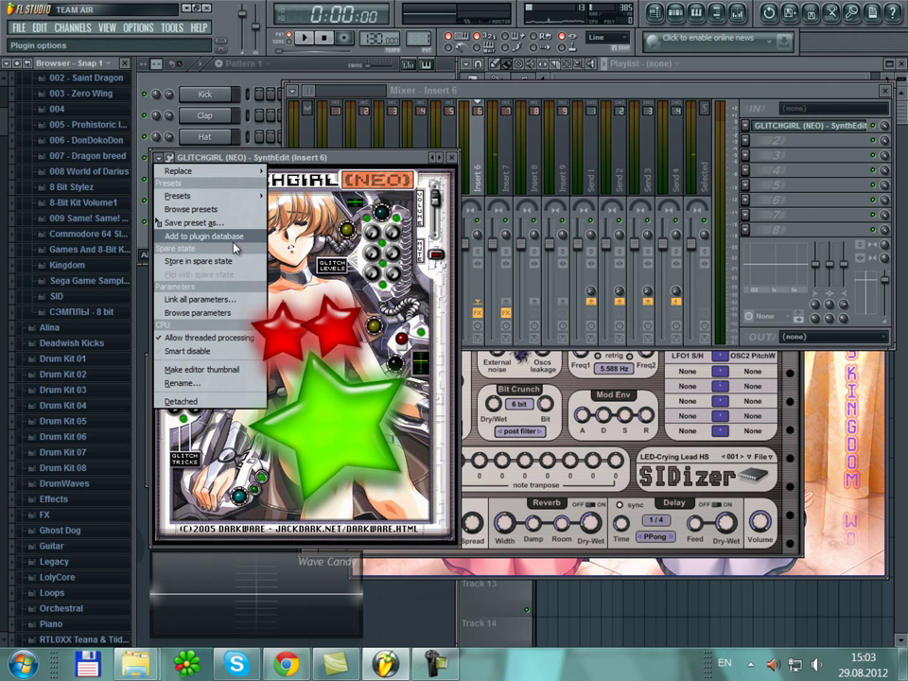
pyautogui.moveTo(189, 196)
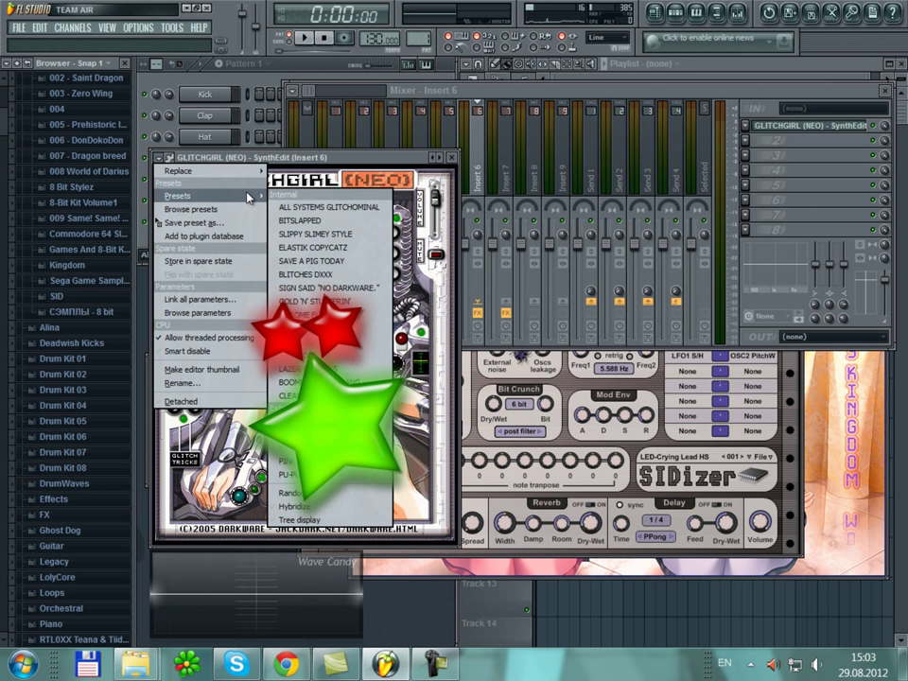
pyautogui.click(291, 317)
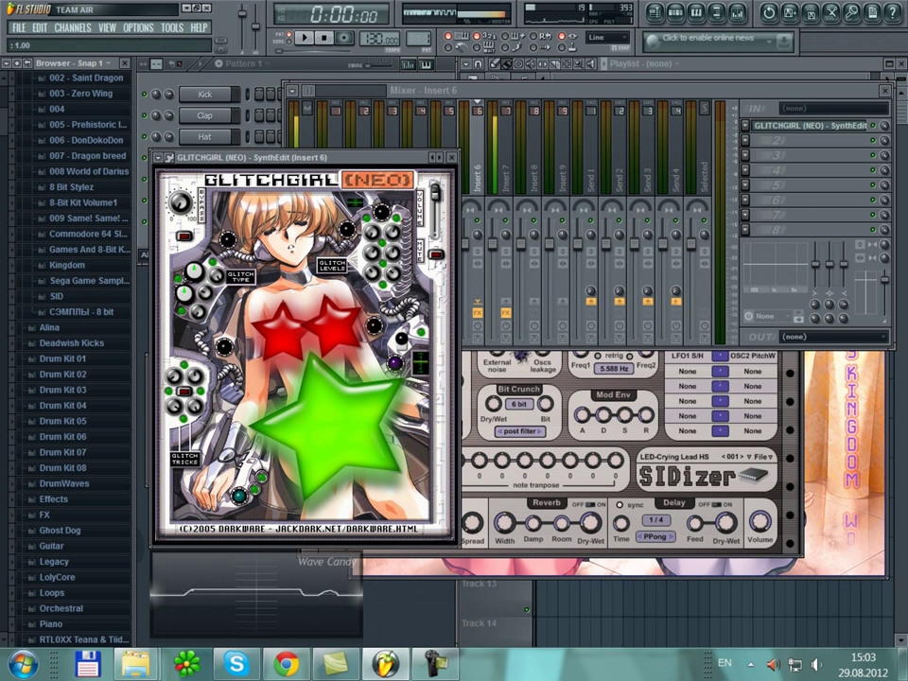
# - Play test notes on PU, checking the Insert 6 level and its GLITCHGIRL (NEO) effect
pyautogui.click(216, 65)
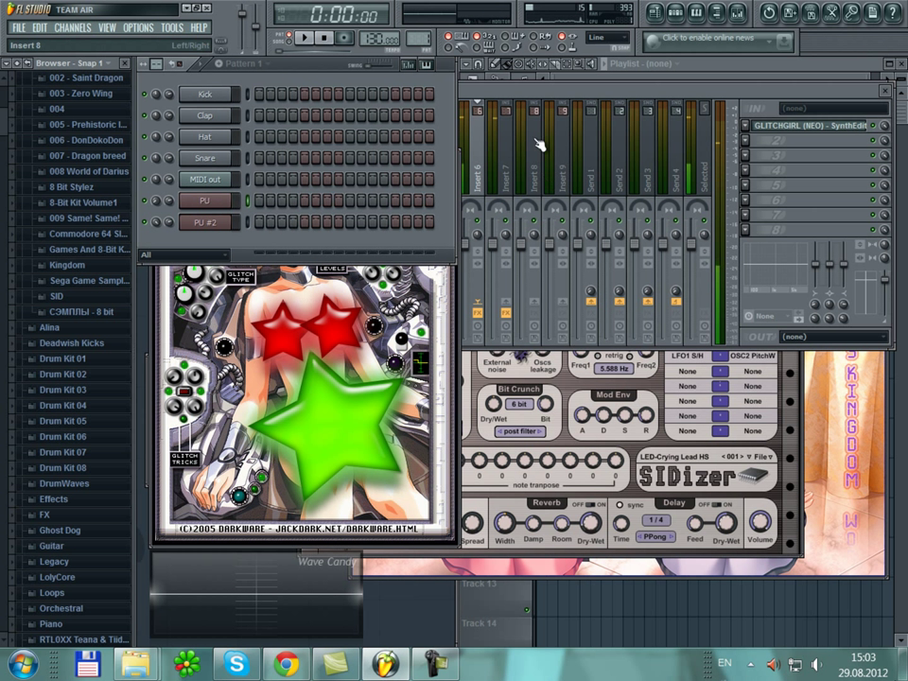
pyautogui.click(518, 94)
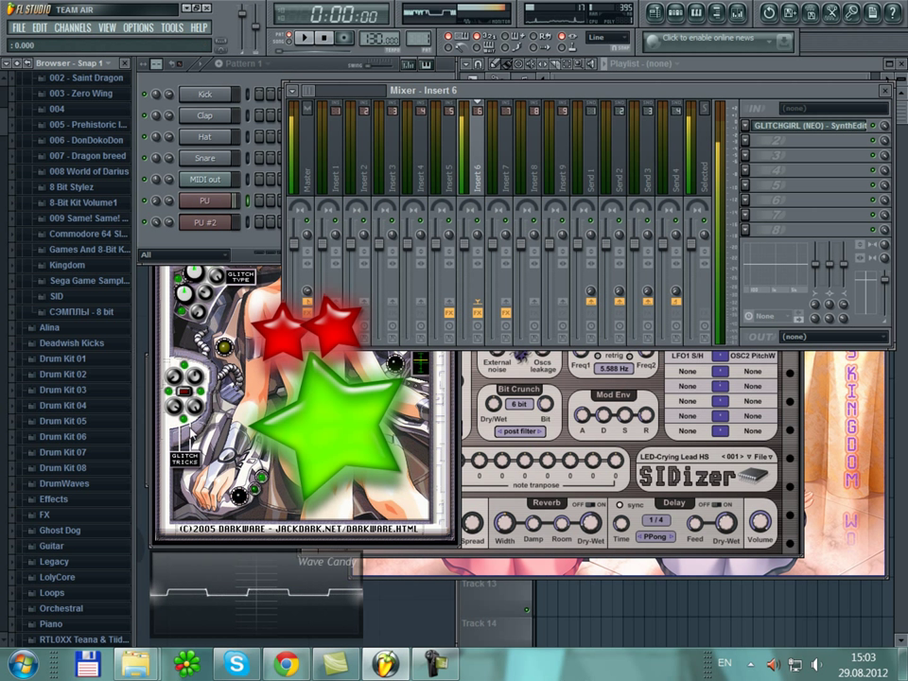
pyautogui.click(162, 549)
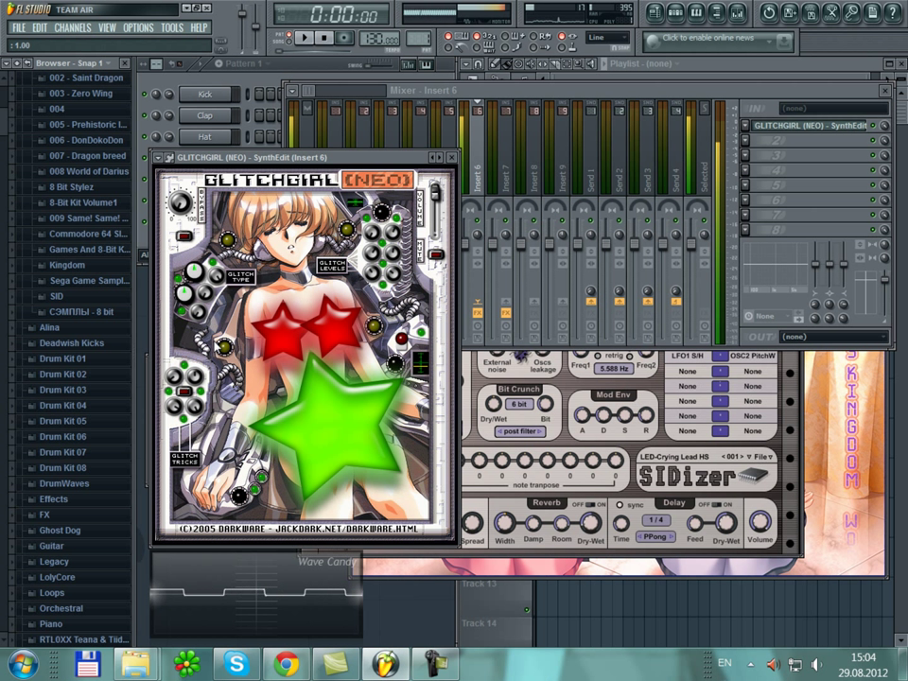
# - Route mixer Inserts 6 and 7 to Insert 5 instead of straight to the Master
pyautogui.click(484, 231)
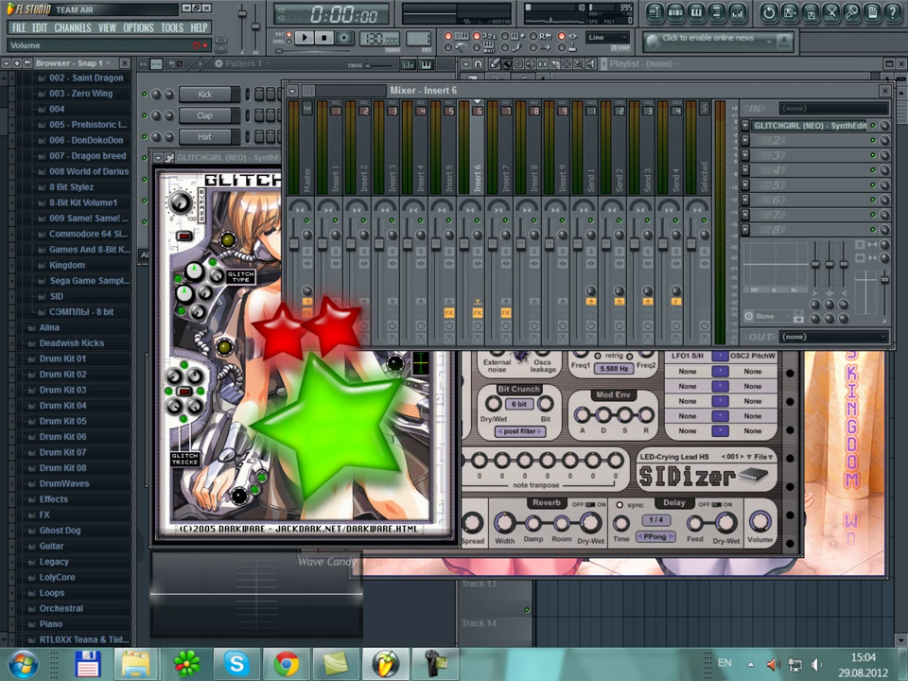
pyautogui.click(449, 310)
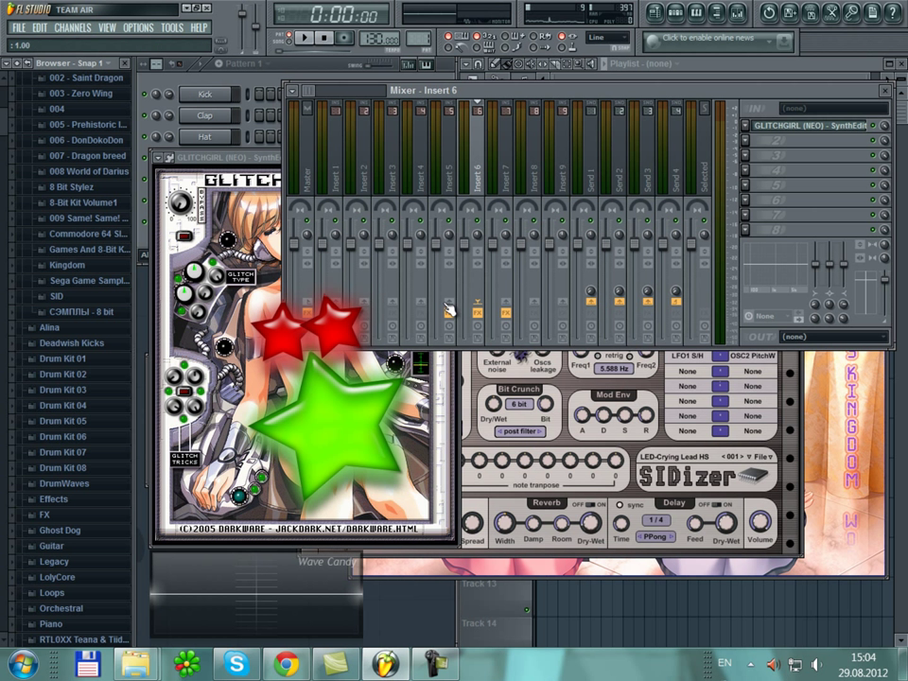
pyautogui.click(506, 180)
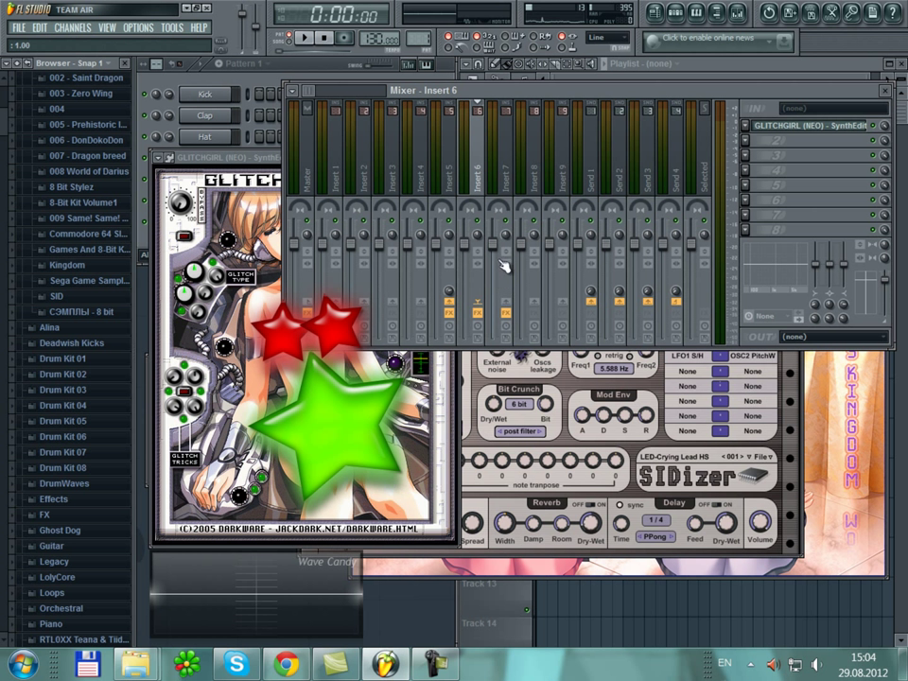
pyautogui.click(478, 302)
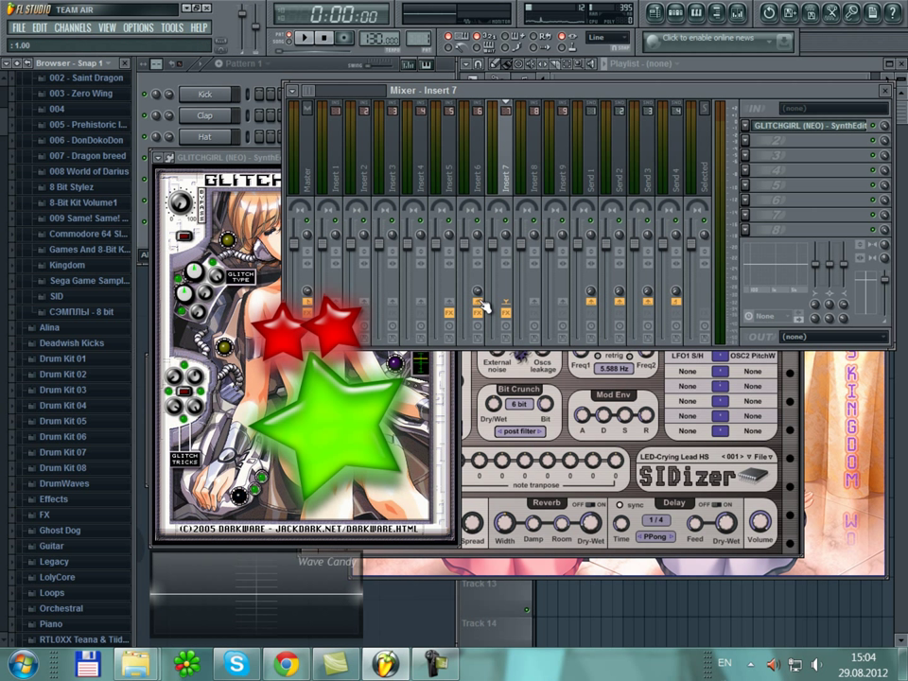
pyautogui.click(448, 307)
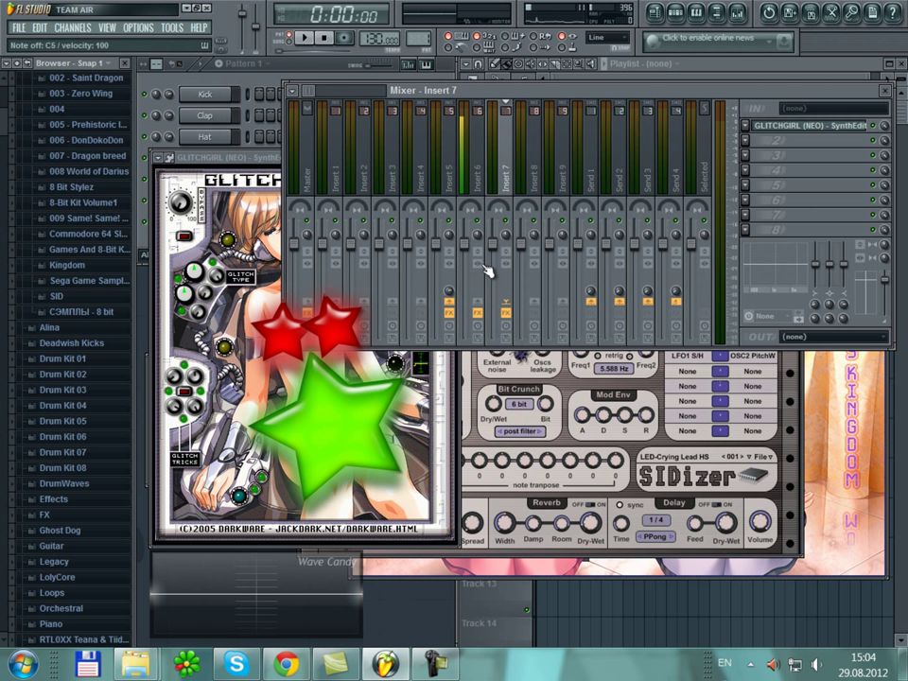
# - Play test notes on PU #2 and MIDI out, checking the levels on Inserts 5, 6 and 7
pyautogui.click(146, 60)
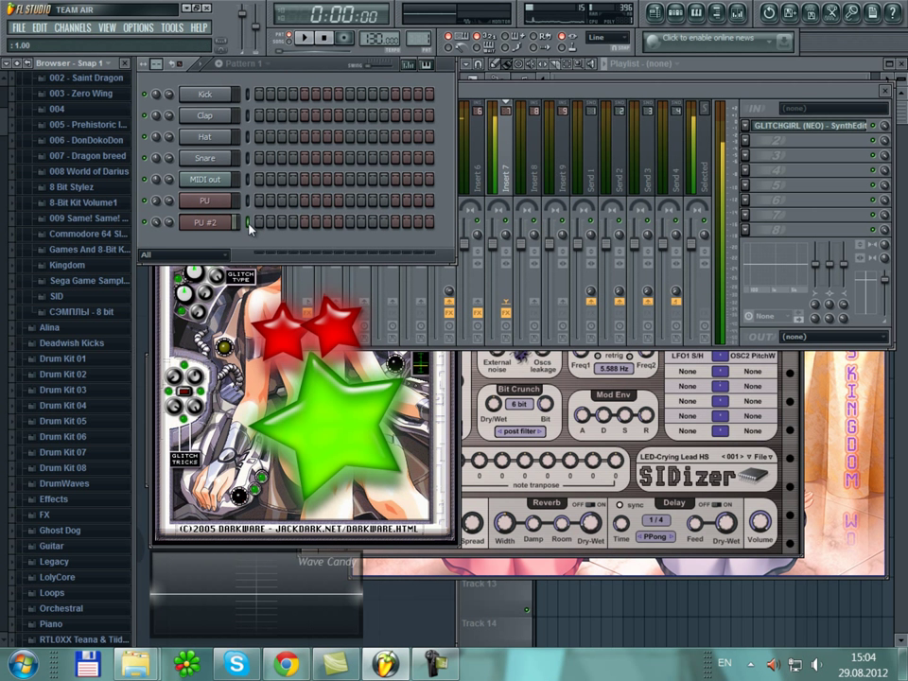
pyautogui.moveTo(516, 97); pyautogui.dragTo(546, 134)
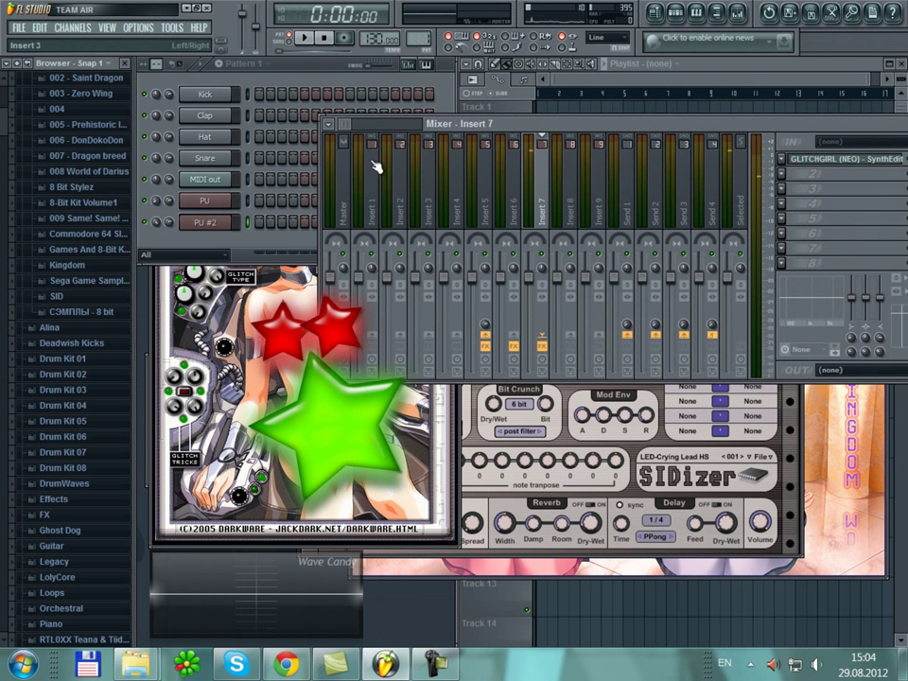
pyautogui.click(250, 179)
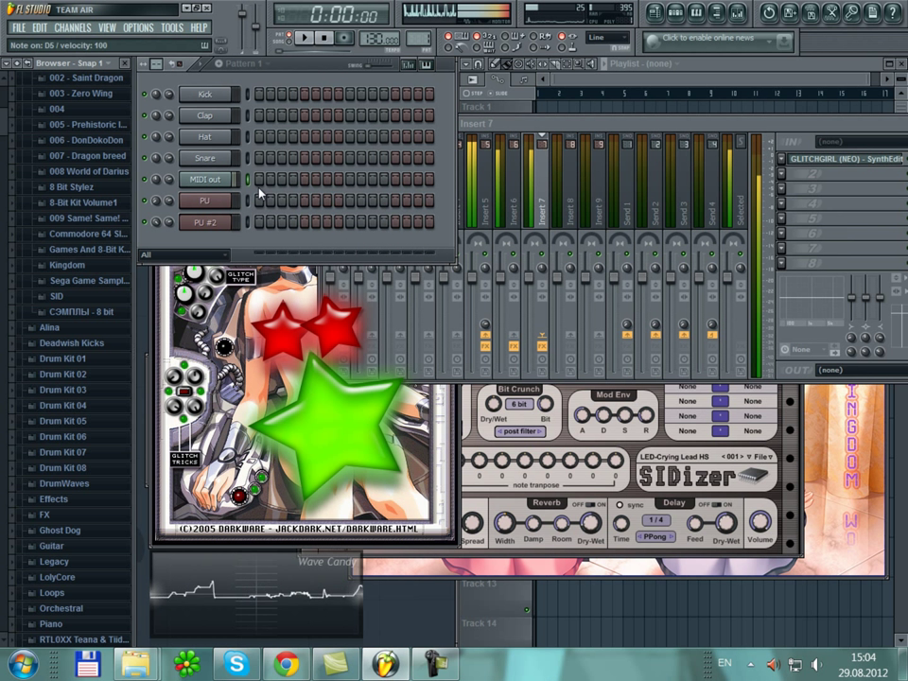
pyautogui.press('t')
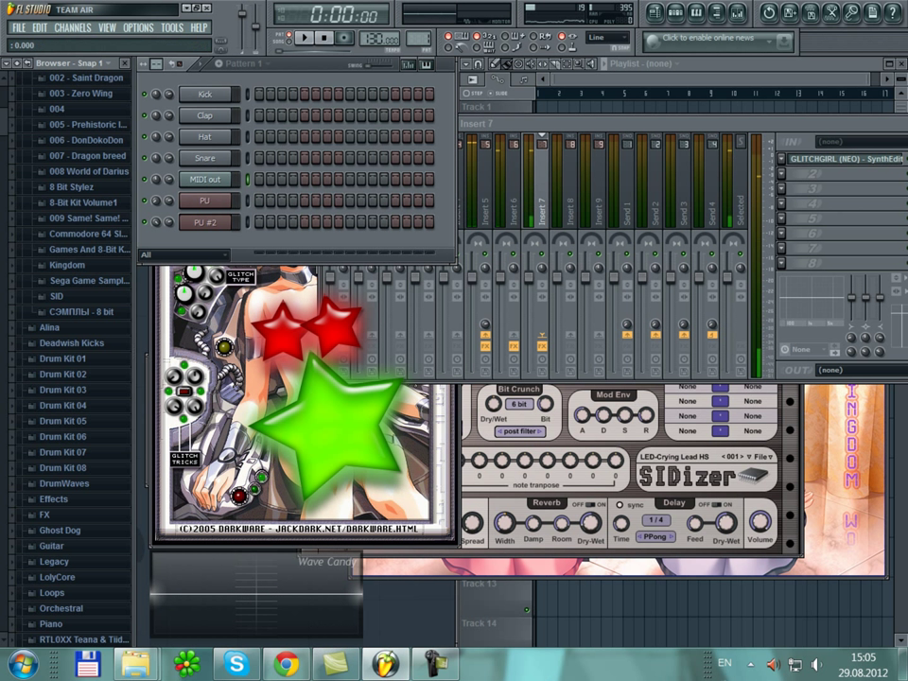
# - Close Insert 6's GLITCHGIRL (NEO) window and select Insert 7 in the repositioned mixer
pyautogui.moveTo(541, 123); pyautogui.dragTo(630, 125)
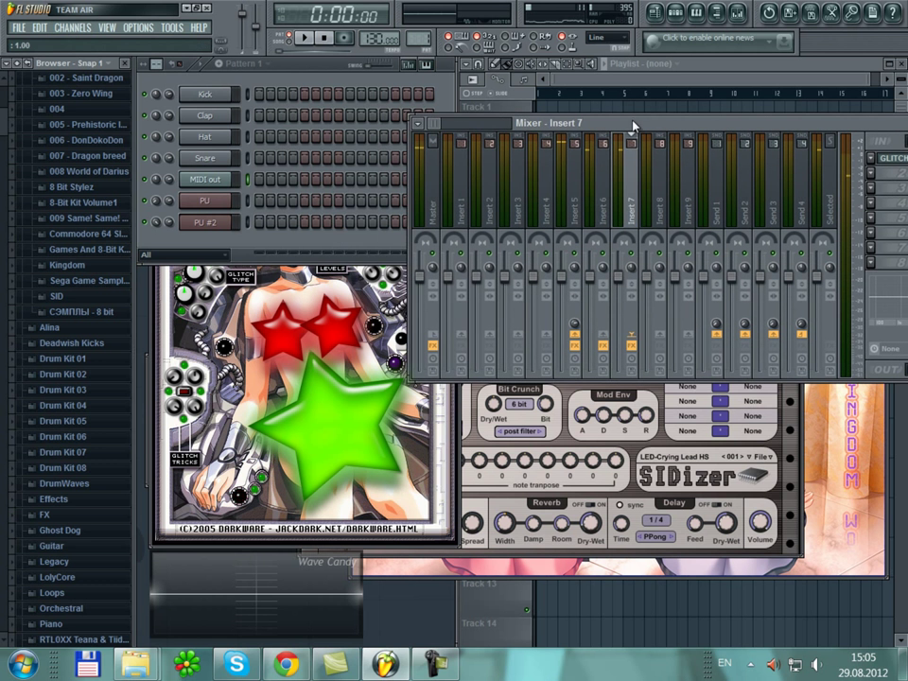
pyautogui.click(450, 501)
pyautogui.moveTo(324, 160); pyautogui.dragTo(548, 245)
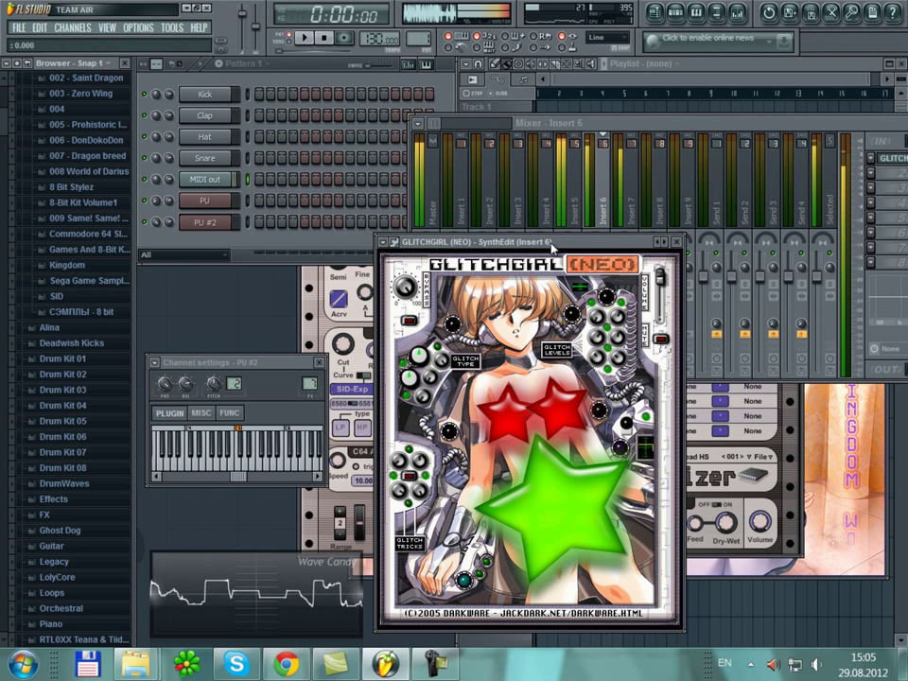
pyautogui.click(677, 241)
pyautogui.click(637, 171)
pyautogui.moveTo(656, 122); pyautogui.dragTo(396, 157)
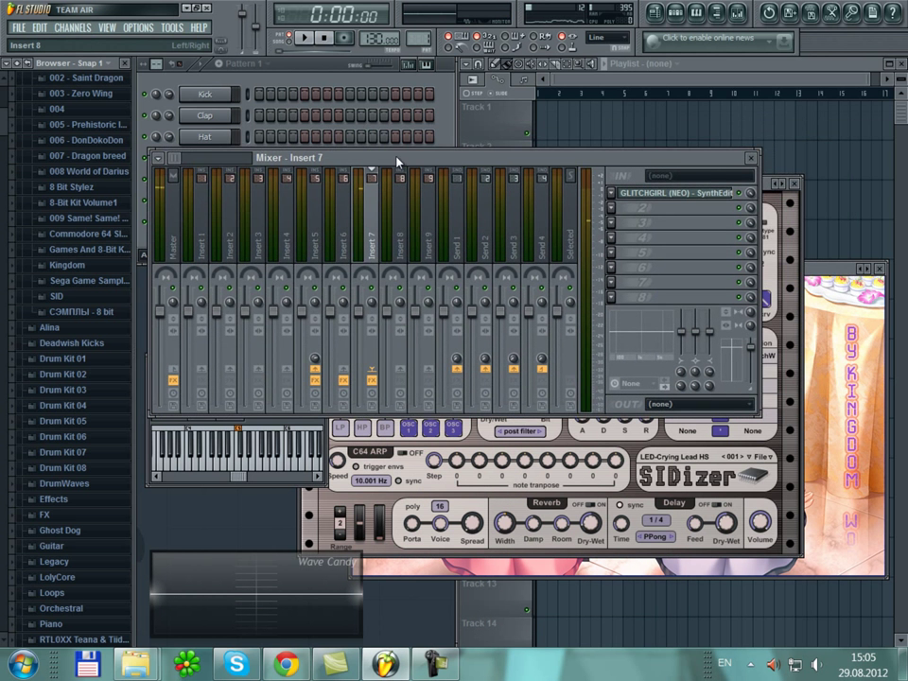
# - Open GLITCHGIRL (NEO) on Insert 7 and play test notes on MIDI out, watching the waveform in Wave Candy
pyautogui.click(670, 195)
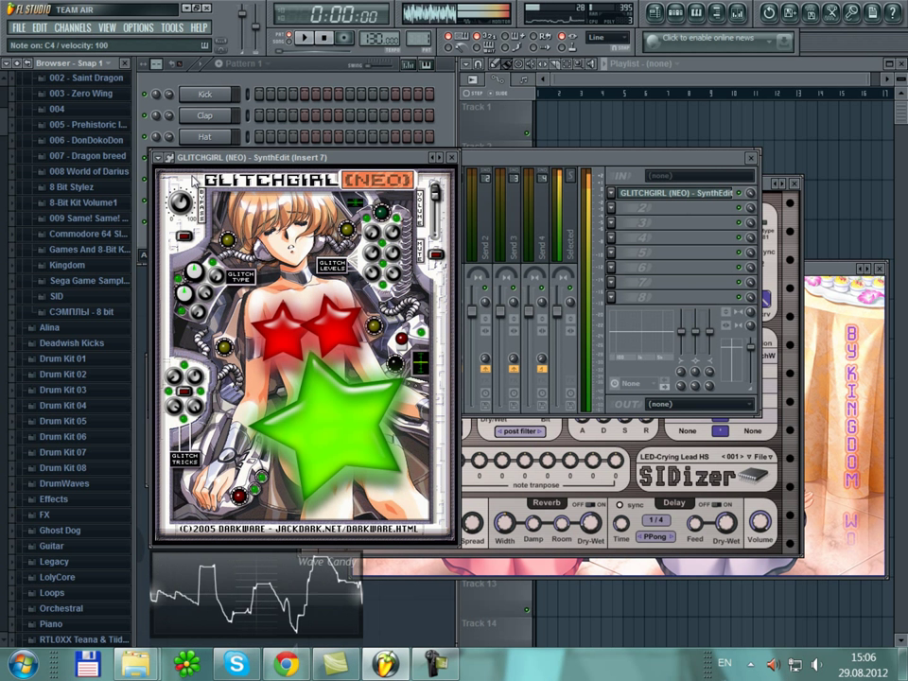
pyautogui.press('q')
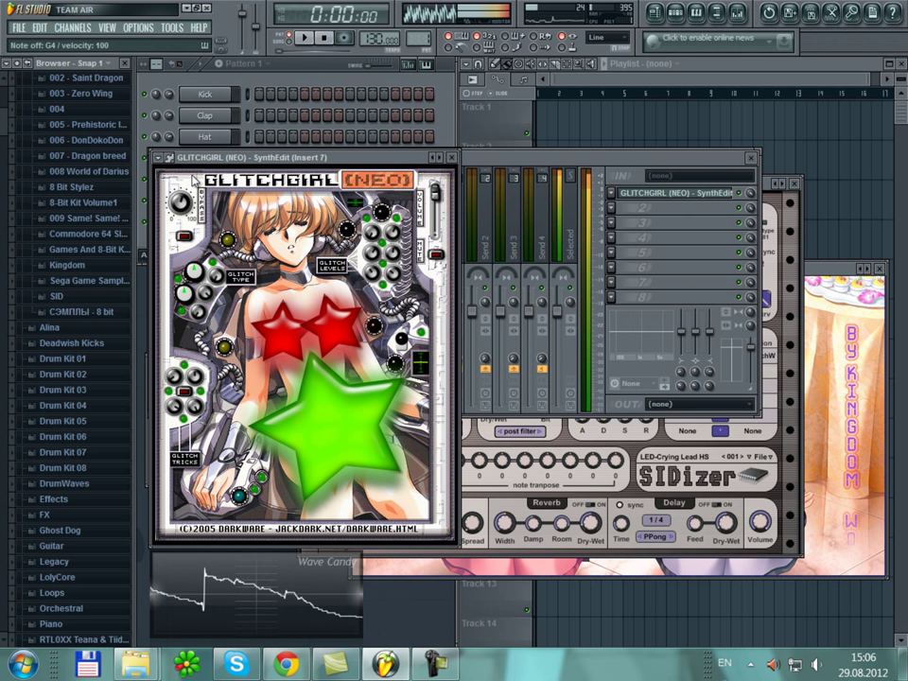
pyautogui.press('z')
pyautogui.press('z')
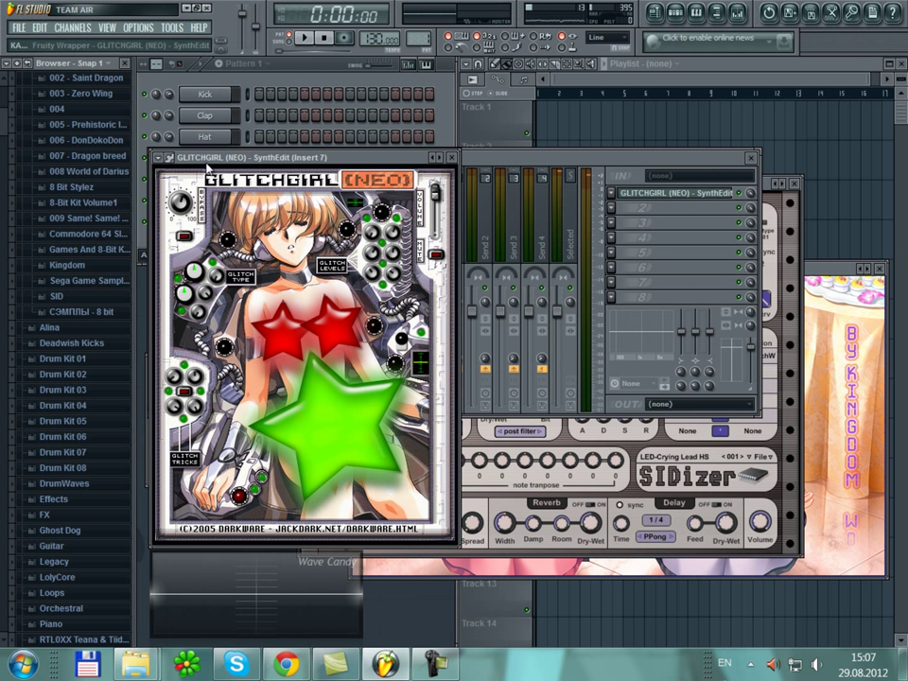
# - Turn on the C64 ARP in PU #2's SIDizer, setting the transpose of note 2 to 12 and note 5 to 7
pyautogui.click(482, 504)
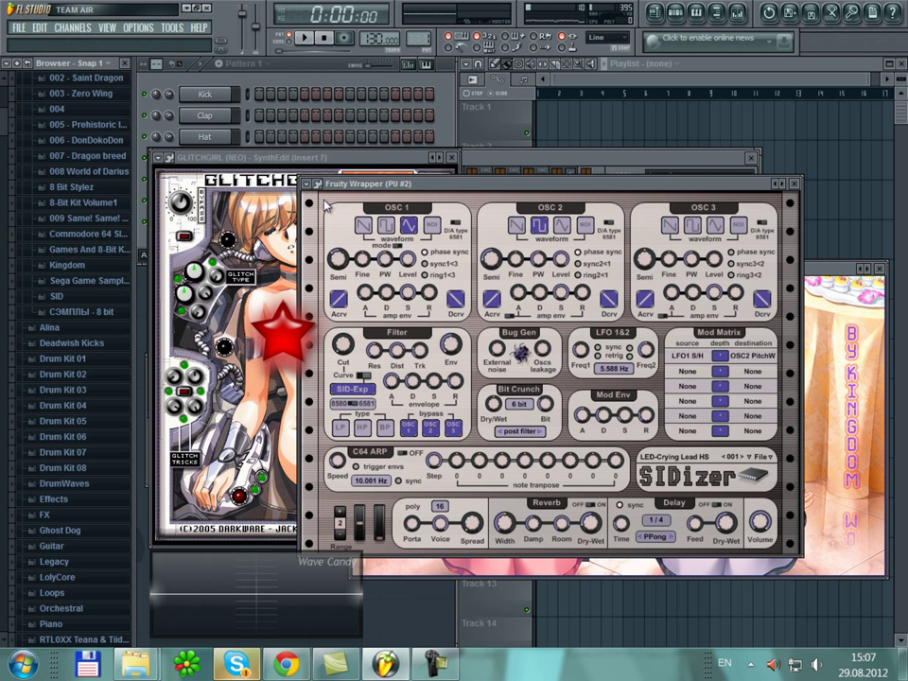
pyautogui.click(405, 453)
pyautogui.moveTo(457, 477); pyautogui.dragTo(491, 392)
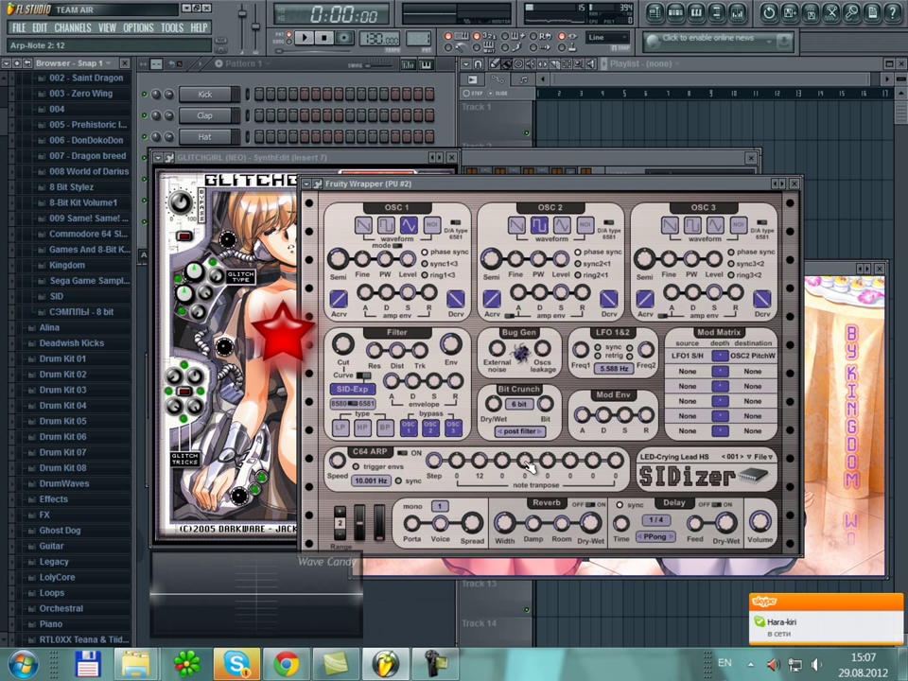
pyautogui.moveTo(532, 461); pyautogui.dragTo(565, 416)
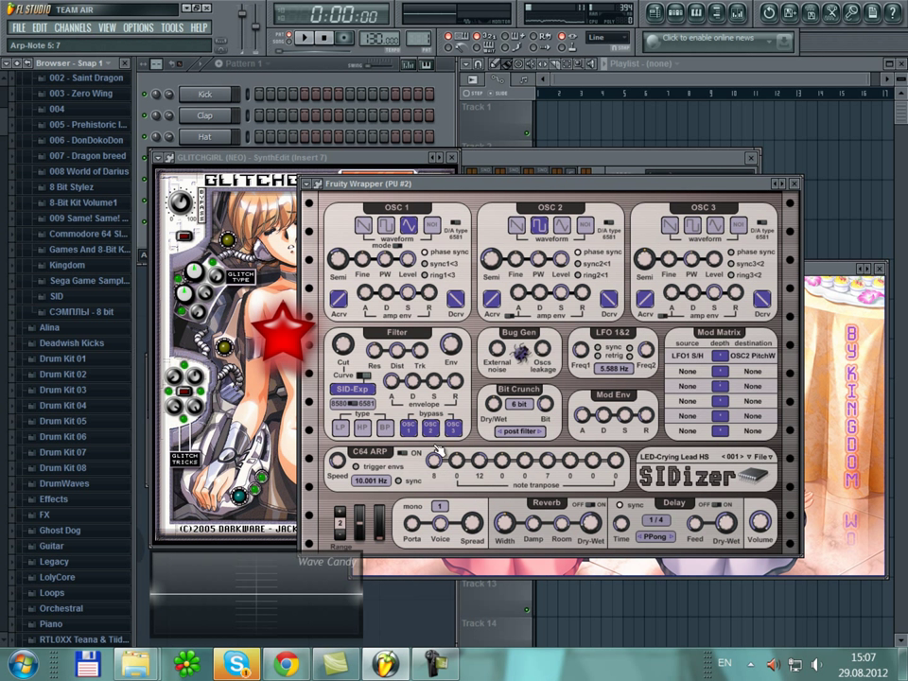
pyautogui.moveTo(432, 459)
pyautogui.mouseDown()
pyautogui.moveTo(457, 560)
pyautogui.moveTo(466, 511)
pyautogui.moveTo(456, 413)
pyautogui.moveTo(433, 468)
pyautogui.mouseUp()
pyautogui.press('q')
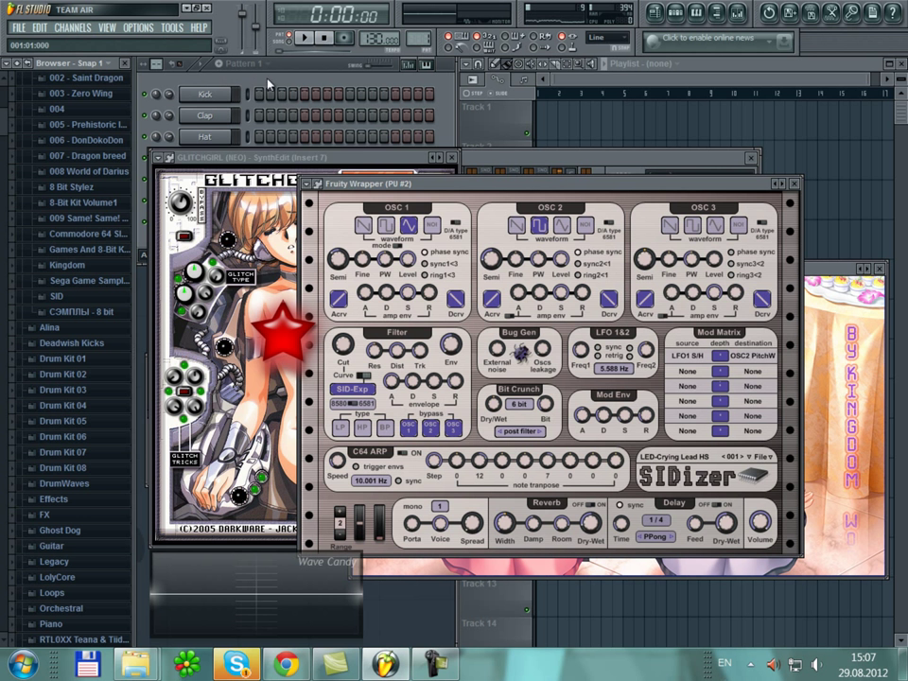
# - Play a series of test notes on MIDI out to hear both SIDizer layers with PU #2's arpeggio
pyautogui.click(201, 62)
pyautogui.click(248, 179)
pyautogui.press('z')
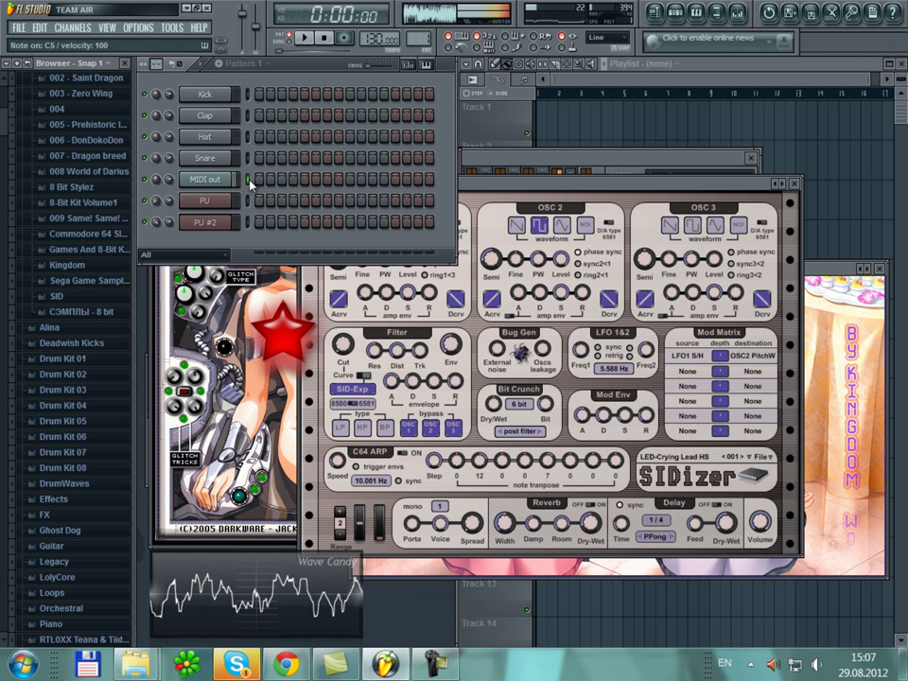
pyautogui.press('q')
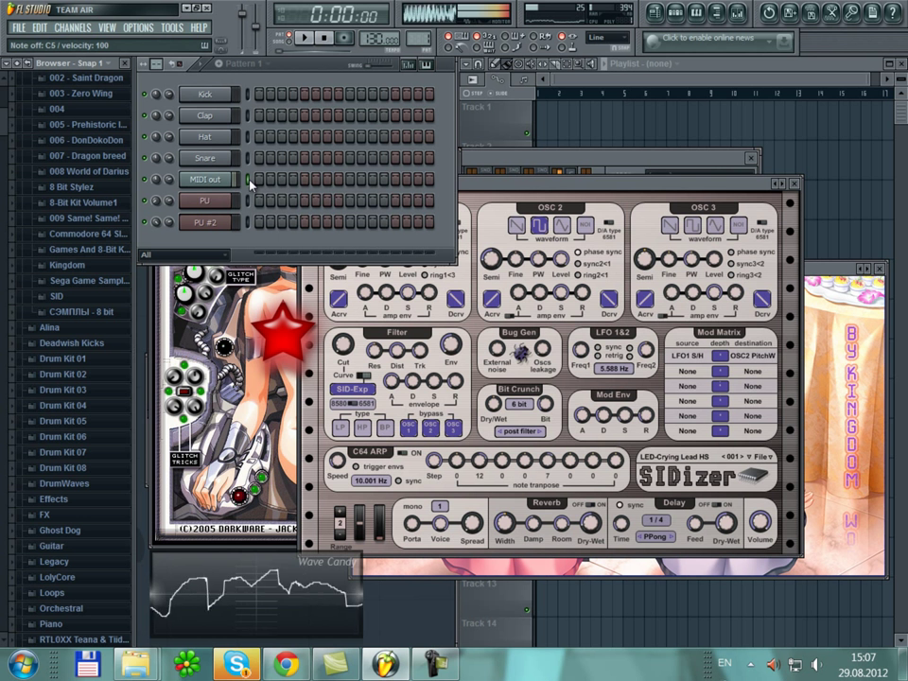
pyautogui.press('z')
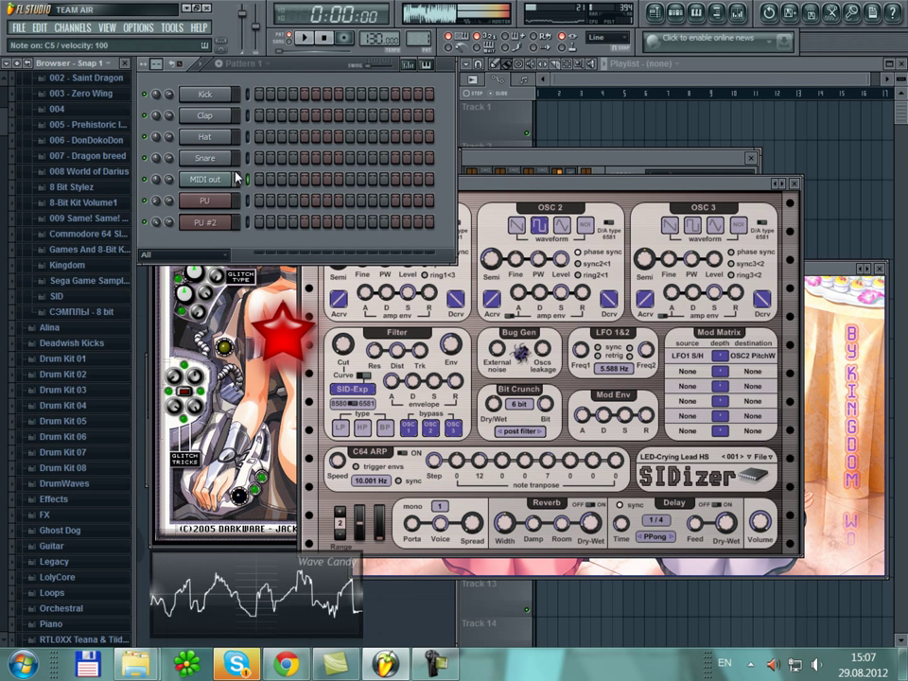
pyautogui.press('3')
pyautogui.press('t')
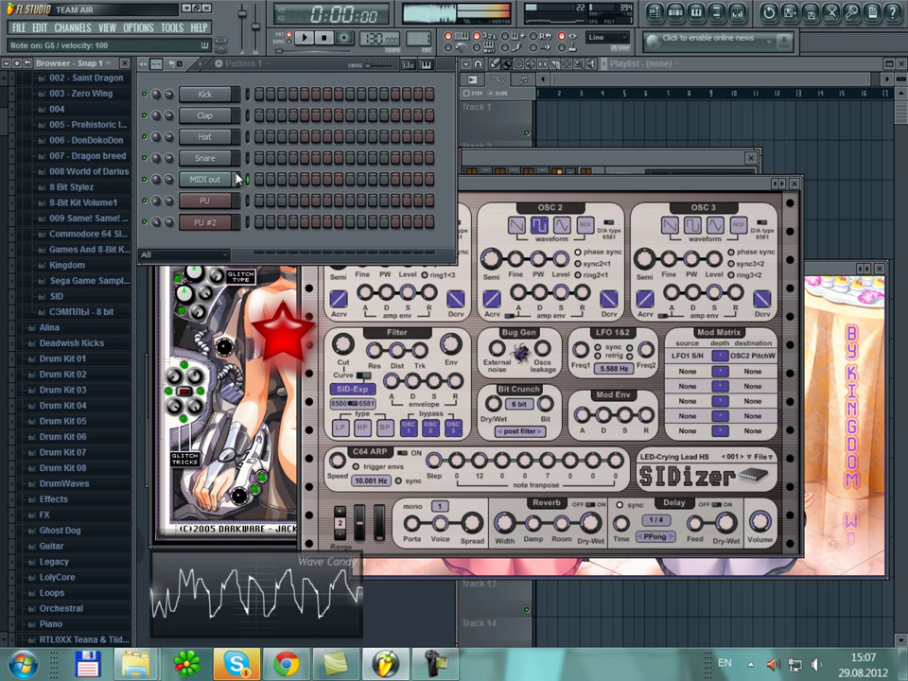
pyautogui.press('q')
pyautogui.press('3')
pyautogui.press('q')
pyautogui.press('q')
pyautogui.press('3')
pyautogui.press('q')
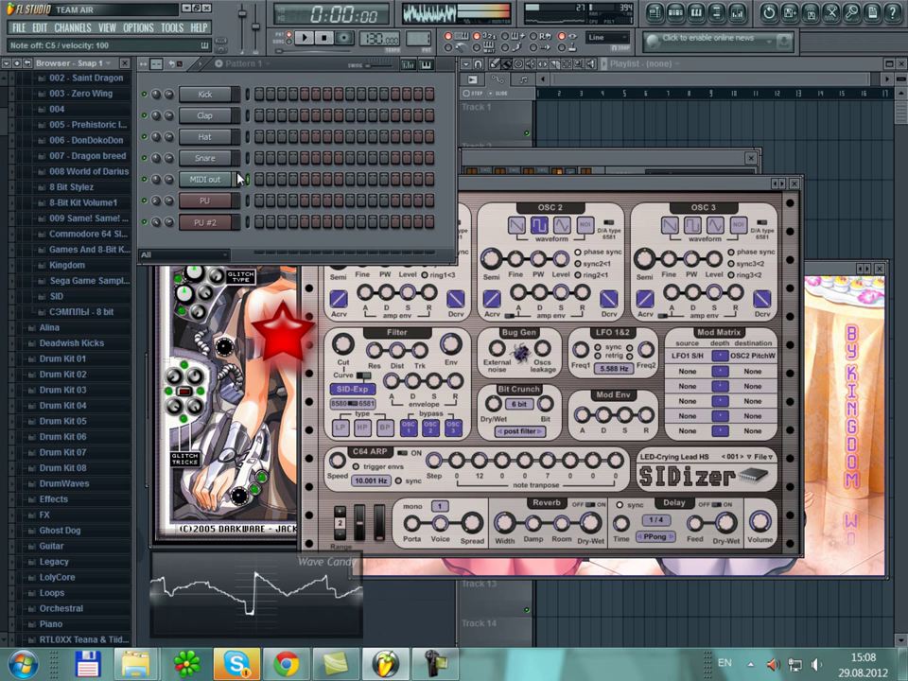
pyautogui.press('t')
pyautogui.press('z')
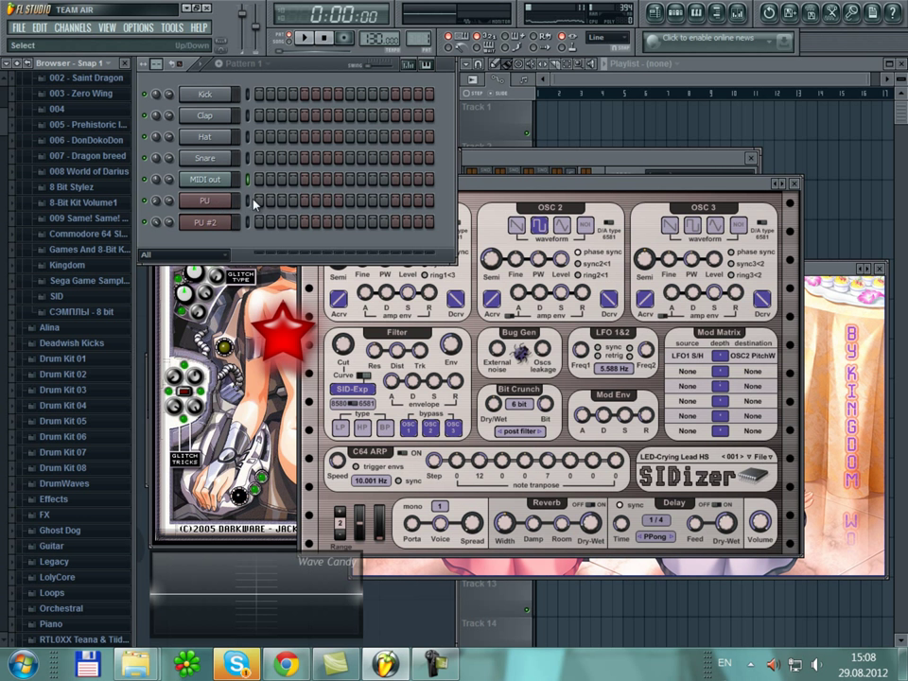
# - Open PU's SIDizer, close Insert 7's GLITCHGIRL (NEO) window, and switch OSC 1 to wavetable mode
pyautogui.click(205, 201)
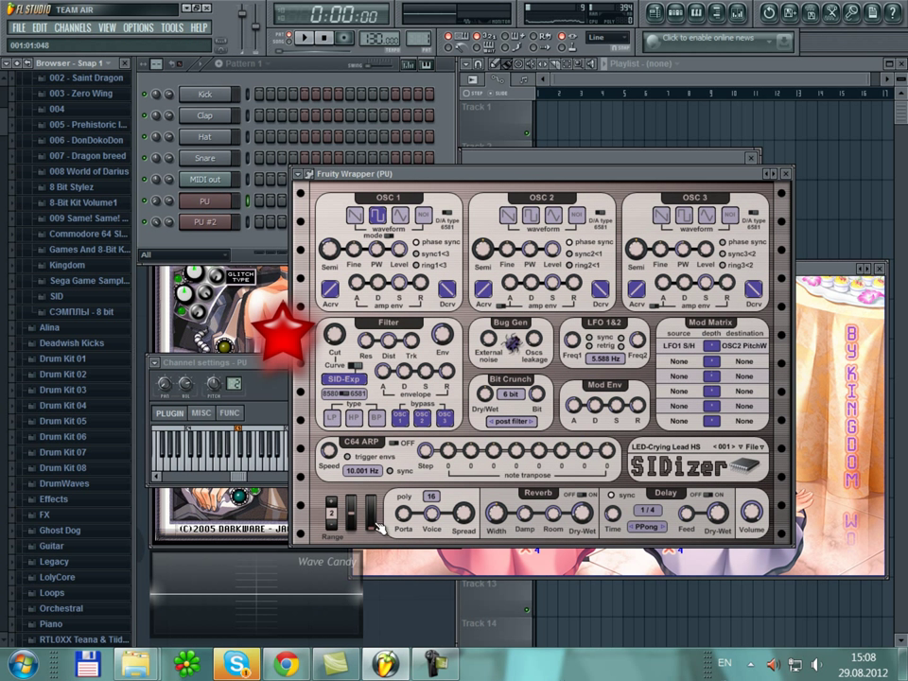
pyautogui.click(244, 543)
pyautogui.click(451, 157)
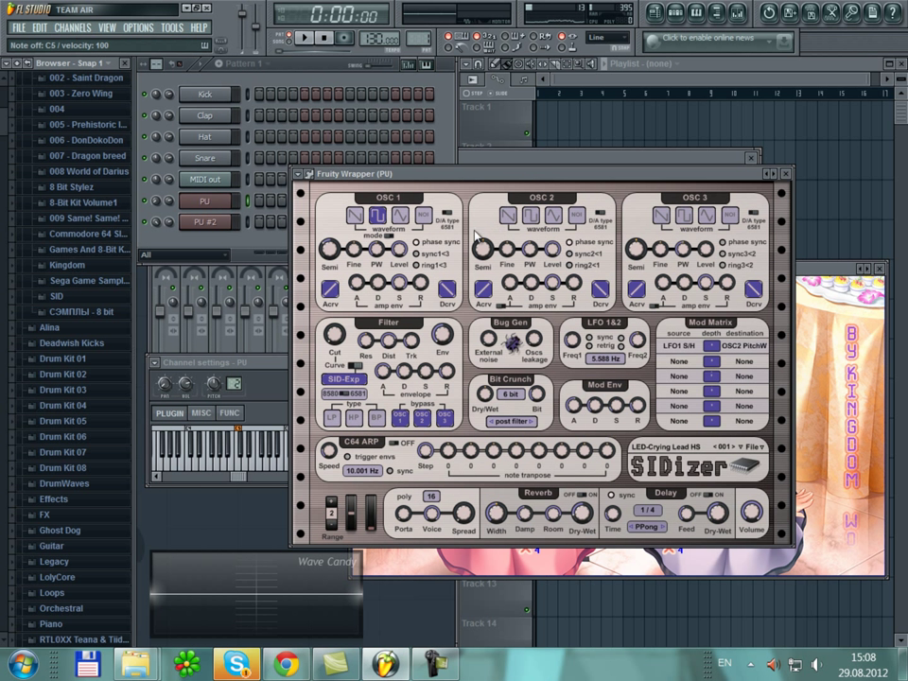
pyautogui.click(390, 236)
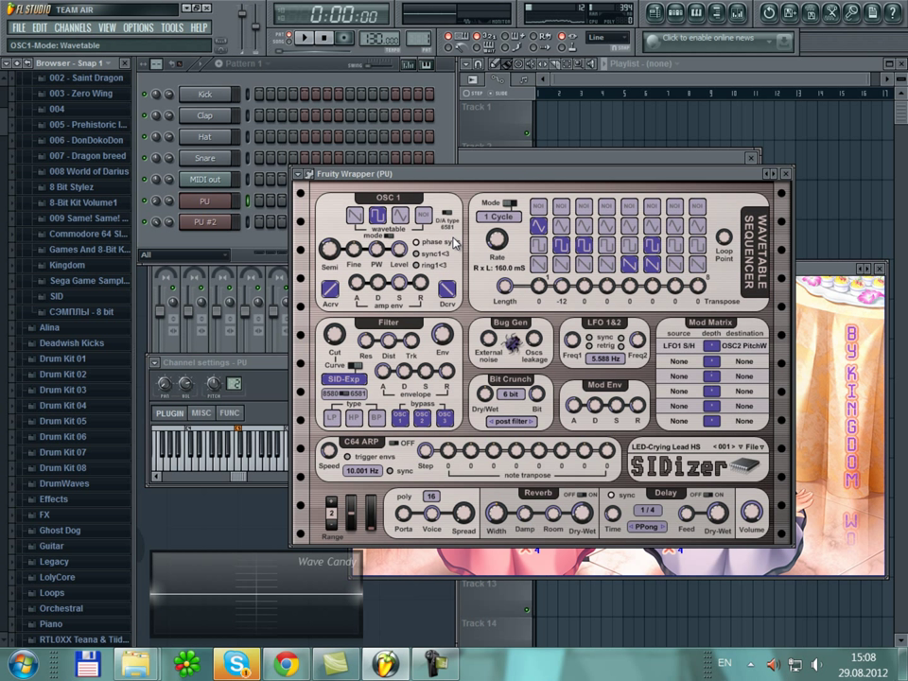
pyautogui.press('q')
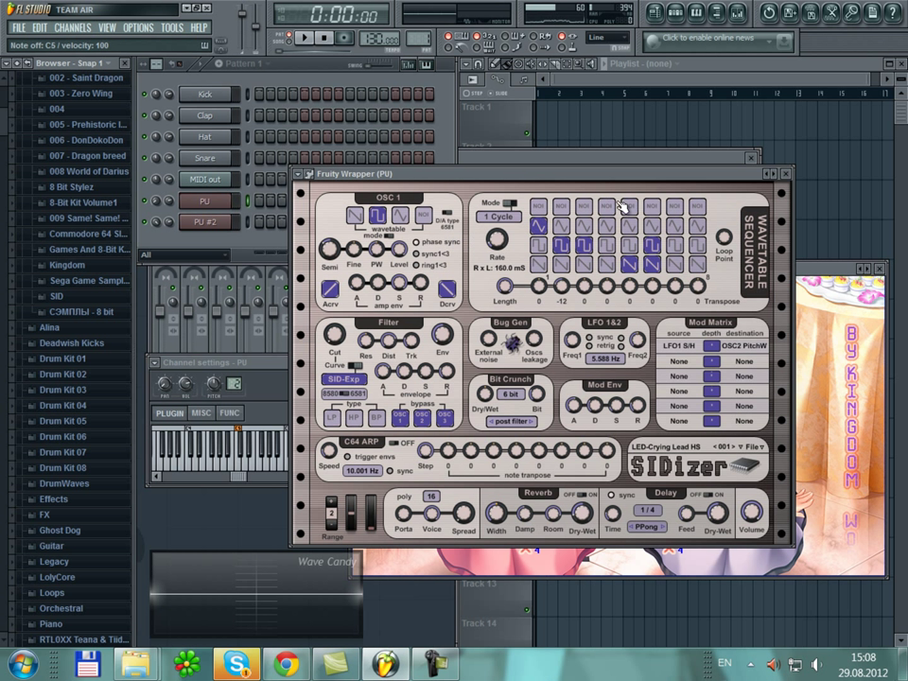
# - Set PU's wavetable sequencer to Loop with step 2 transposed 12, length 3 and R x L 502.5 ms, then audition MIDI out
pyautogui.click(511, 218)
pyautogui.press('z')
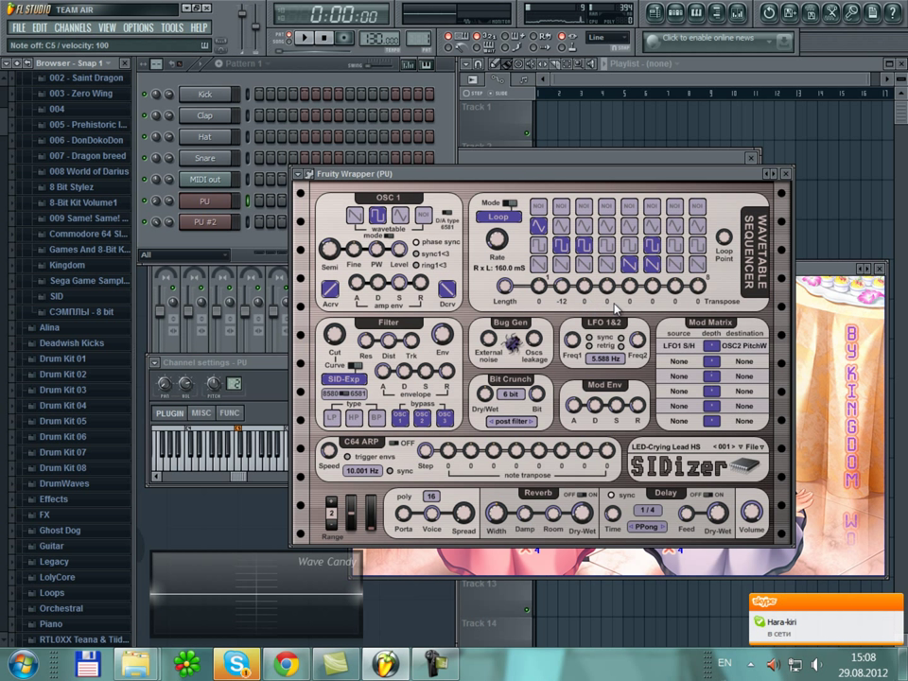
pyautogui.moveTo(564, 288); pyautogui.dragTo(594, 154)
pyautogui.moveTo(526, 336); pyautogui.dragTo(528, 324)
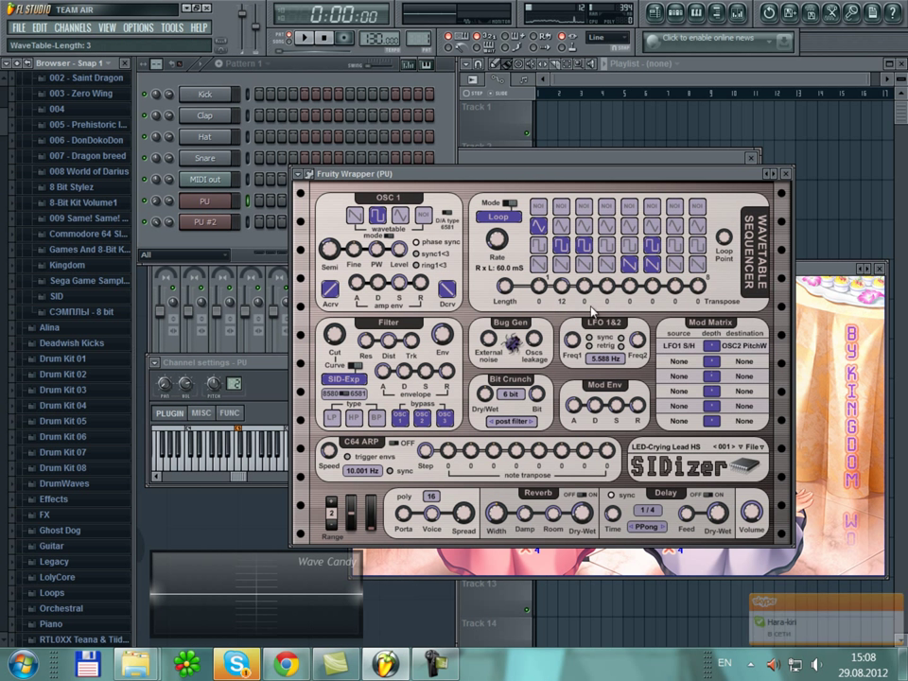
pyautogui.moveTo(501, 243); pyautogui.dragTo(516, 66)
pyautogui.click(247, 179)
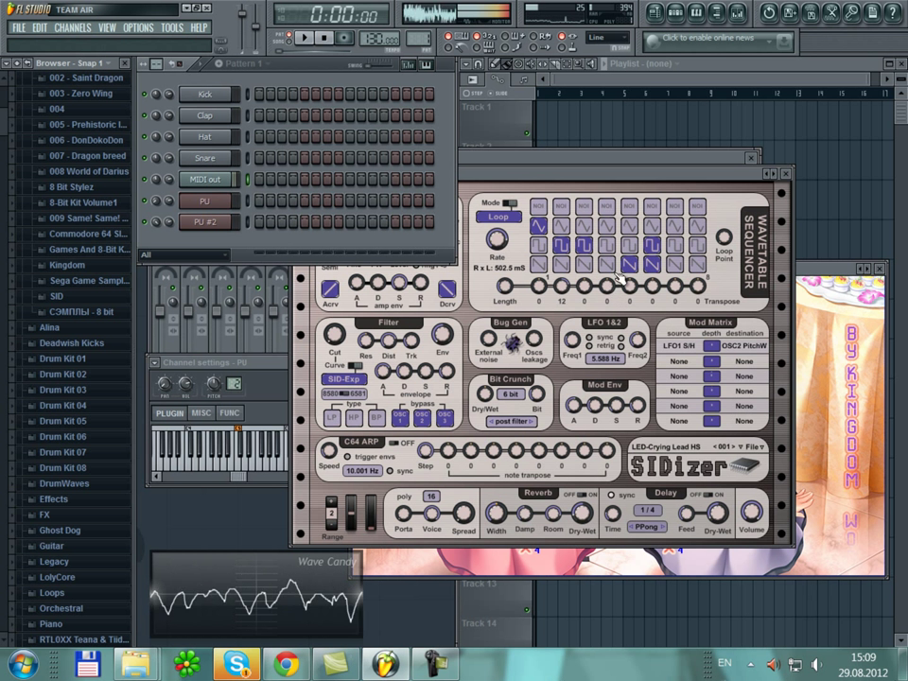
# - Change the first wavetable step to a square wave, audition MIDI out, and set step 2's transpose to 8
pyautogui.click(581, 246)
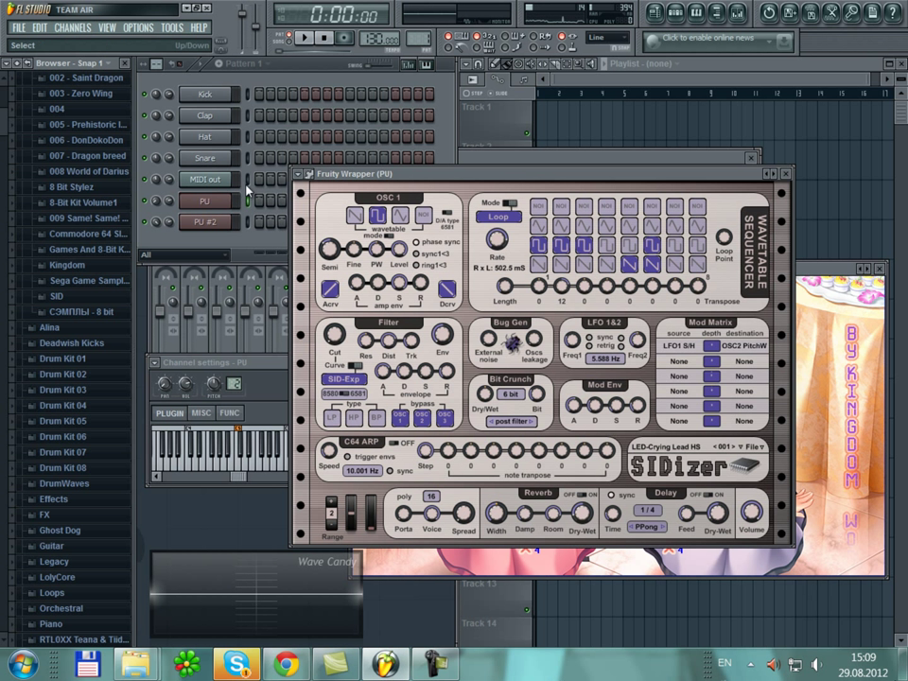
pyautogui.click(310, 188)
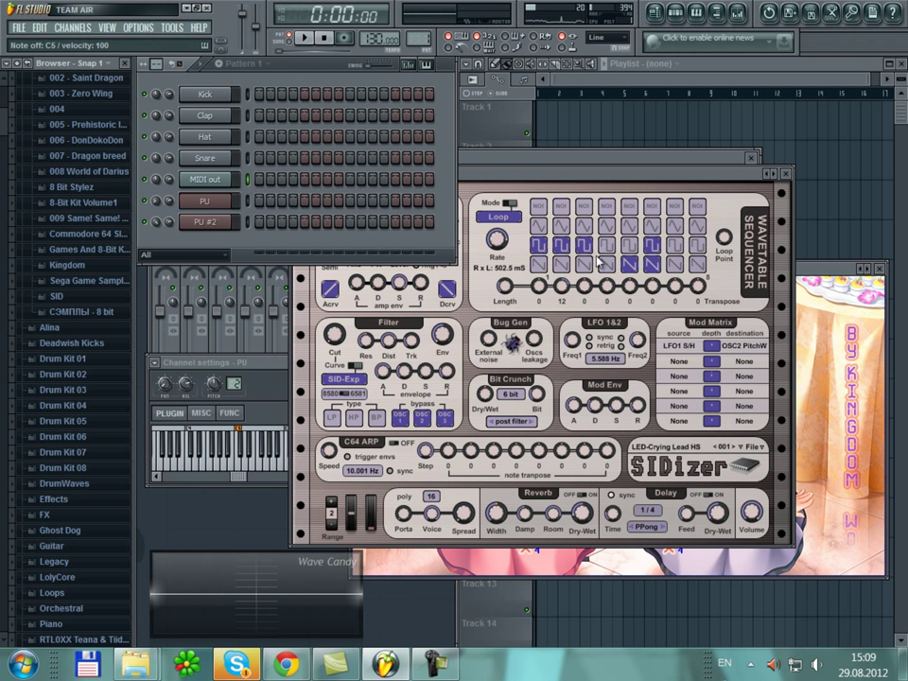
pyautogui.moveTo(547, 289); pyautogui.dragTo(569, 309)
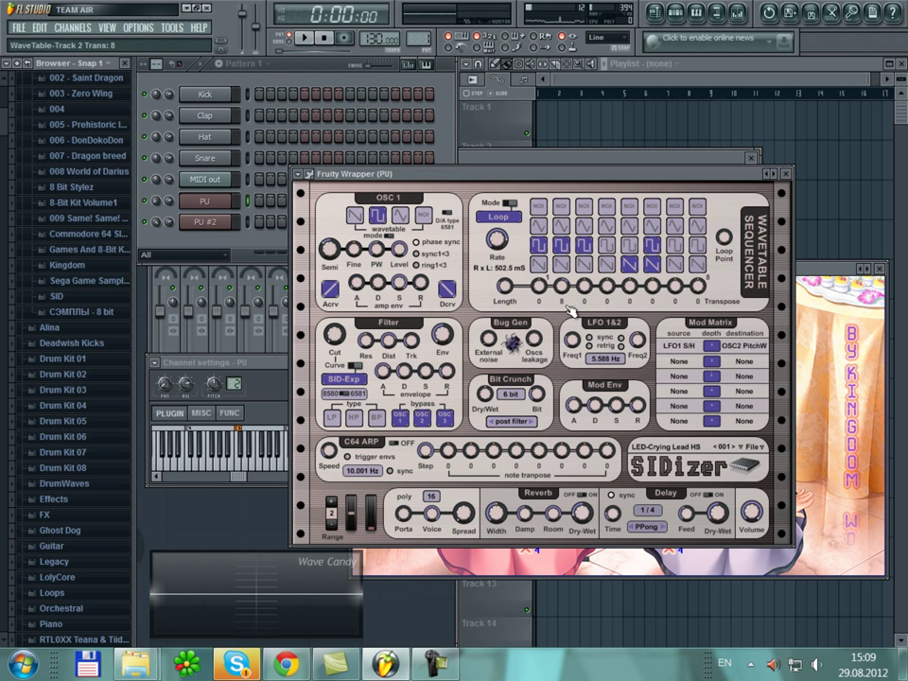
# - Set PU's wavetable step 2 transpose to -12, adjust the sequencer rate to R x L 581.3 ms, and audition MIDI out
pyautogui.moveTo(594, 402); pyautogui.dragTo(606, 428)
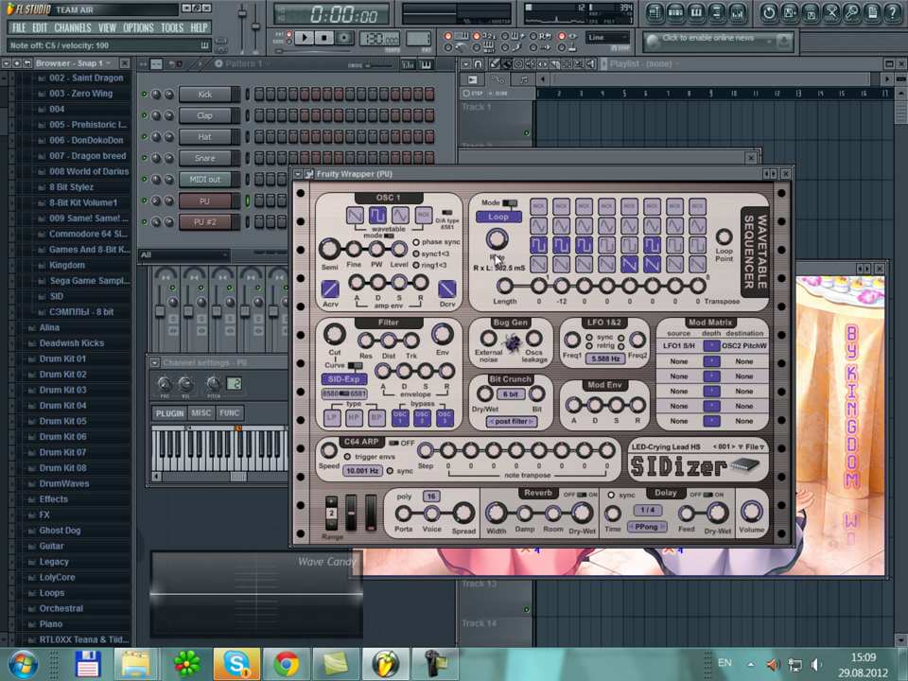
pyautogui.moveTo(497, 238); pyautogui.dragTo(506, 177)
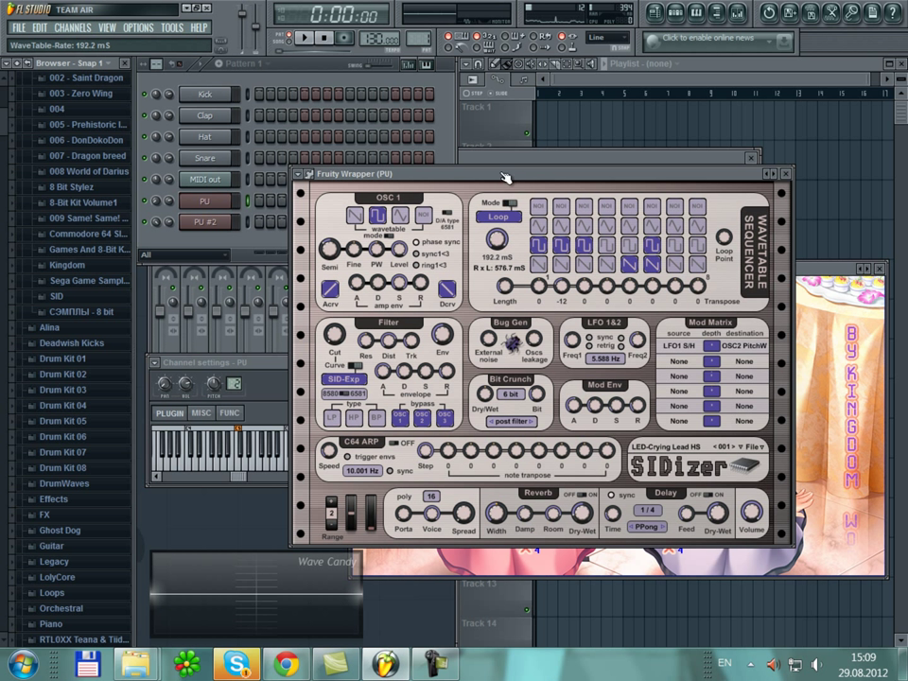
pyautogui.click(246, 178)
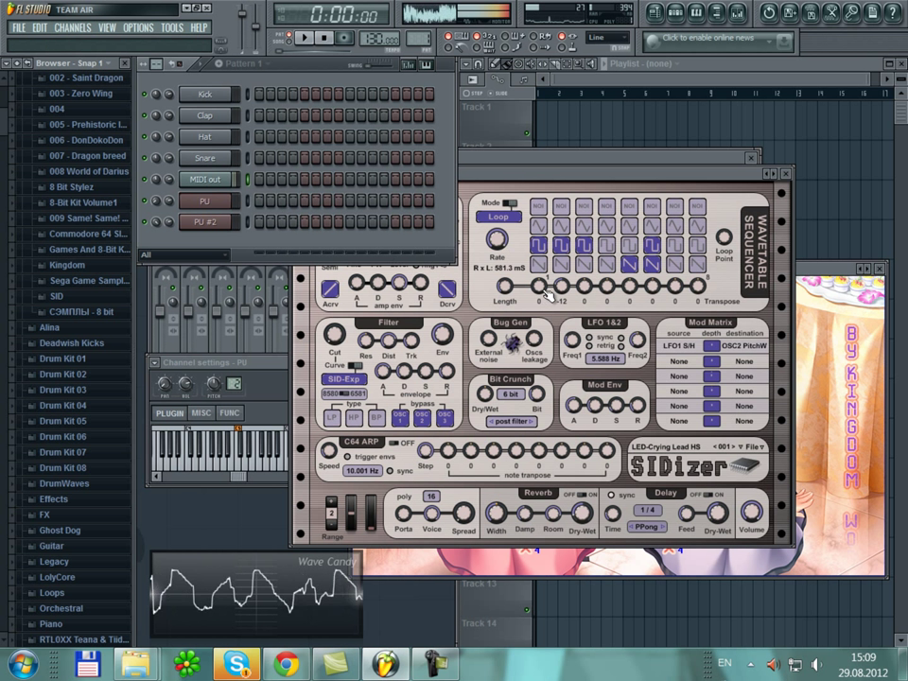
# - Set the first wavetable step's transpose to -24 in PU's sequencer, and play test notes on MIDI out
pyautogui.moveTo(541, 287); pyautogui.dragTo(560, 342)
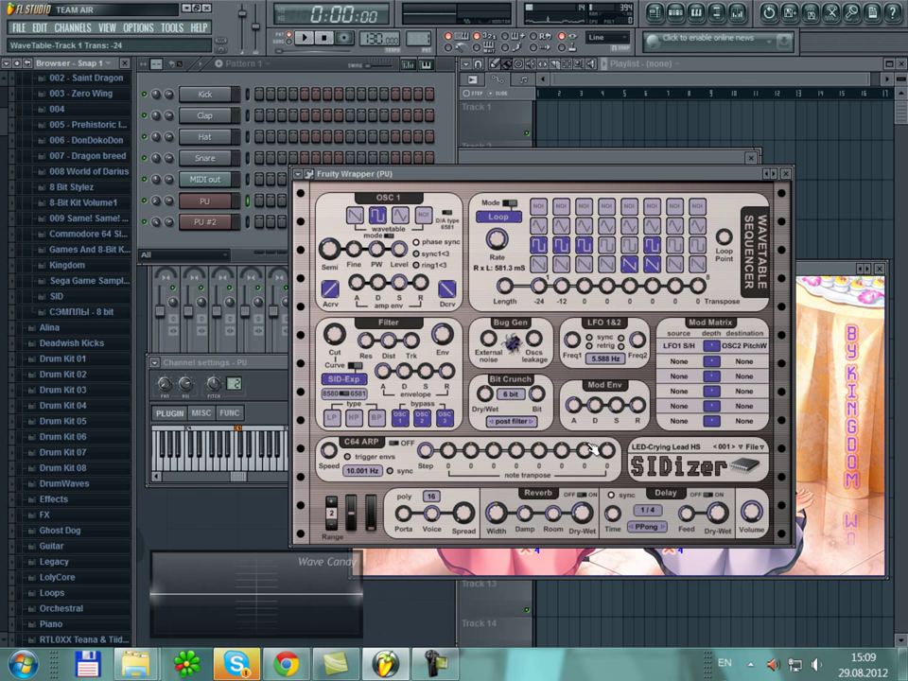
pyautogui.click(255, 184)
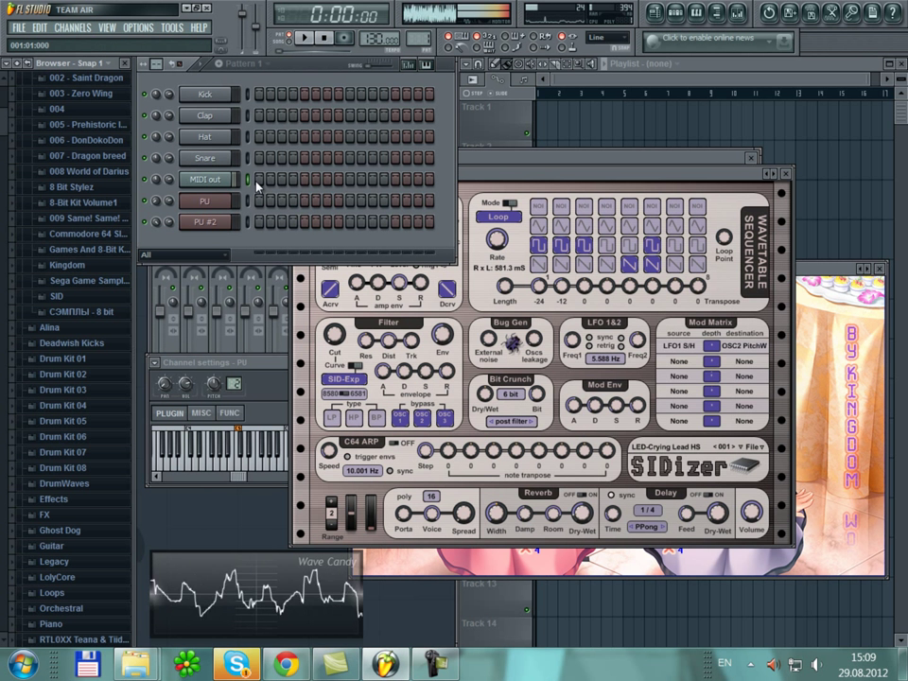
pyautogui.press('u')
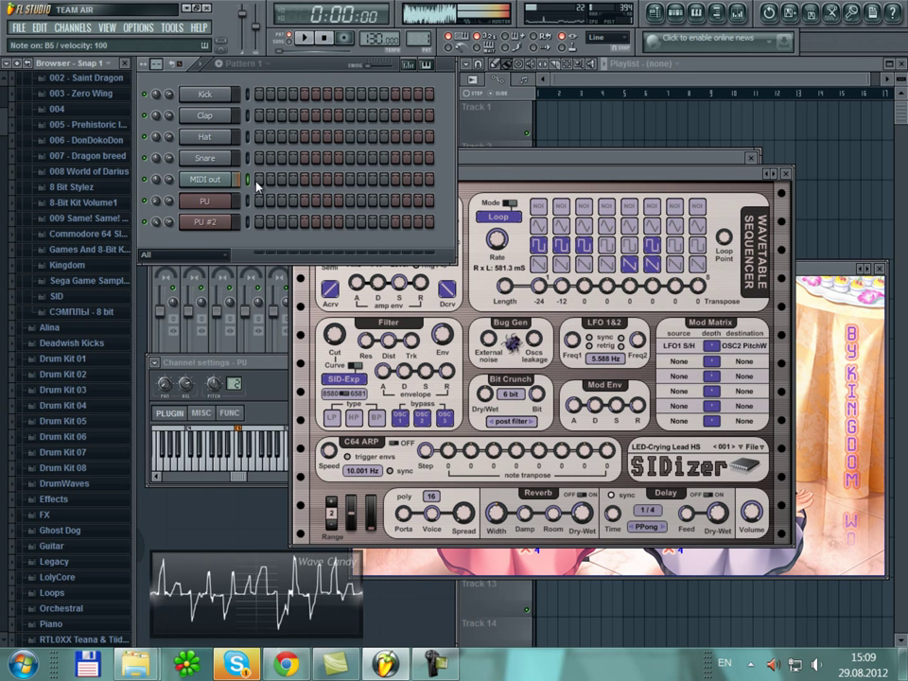